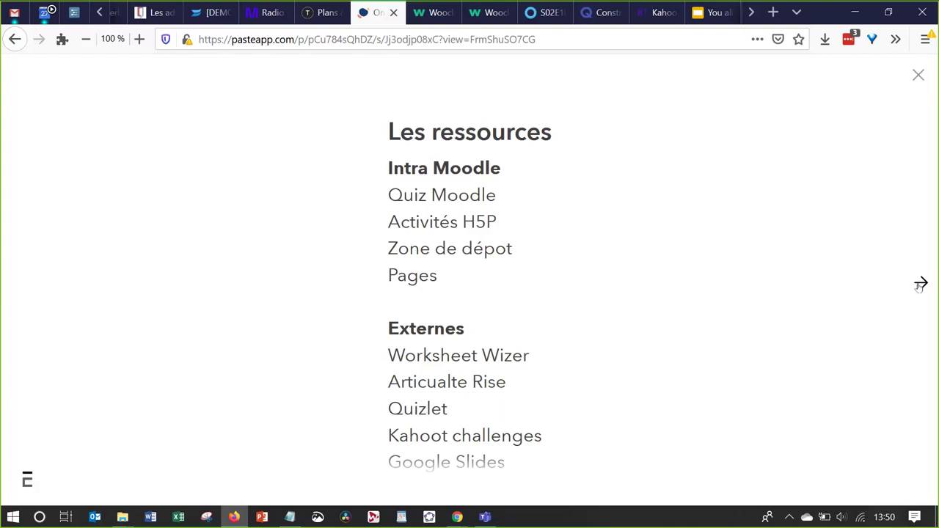
Advance the Pasteapp presentation from the 'Les ressources' slide to the Wizer slide
left_click(921, 284)
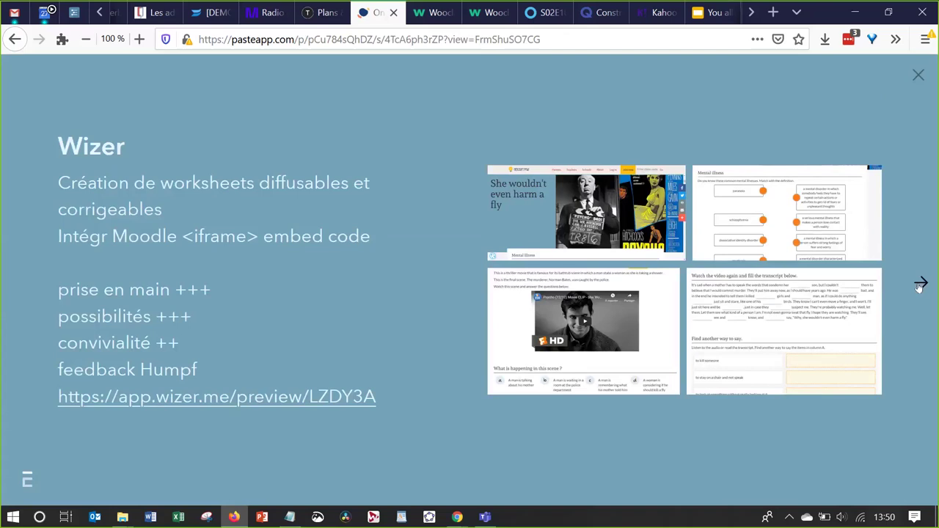
Switch to the TC3 Anglais 2019-2020 Moodle course and scroll down to its section tiles
key("alt+Tab")
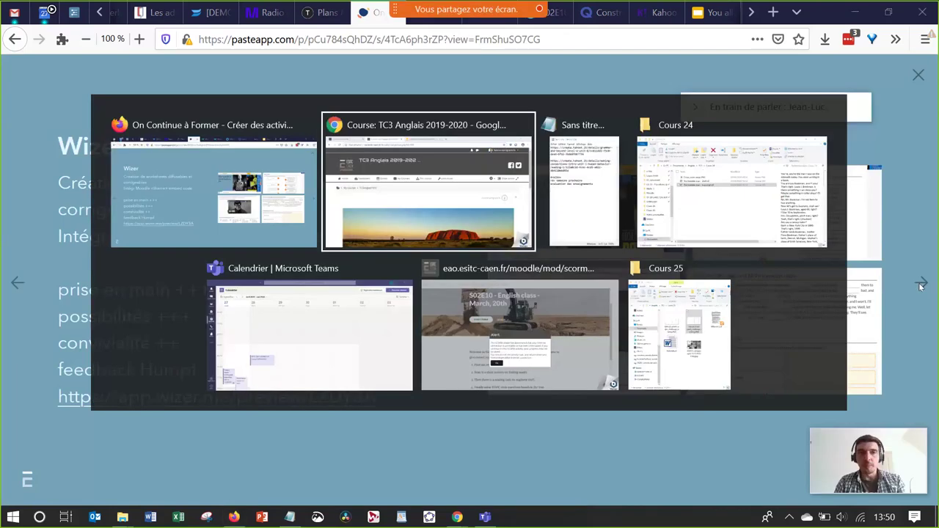
scroll(649, 336, "down", 2)
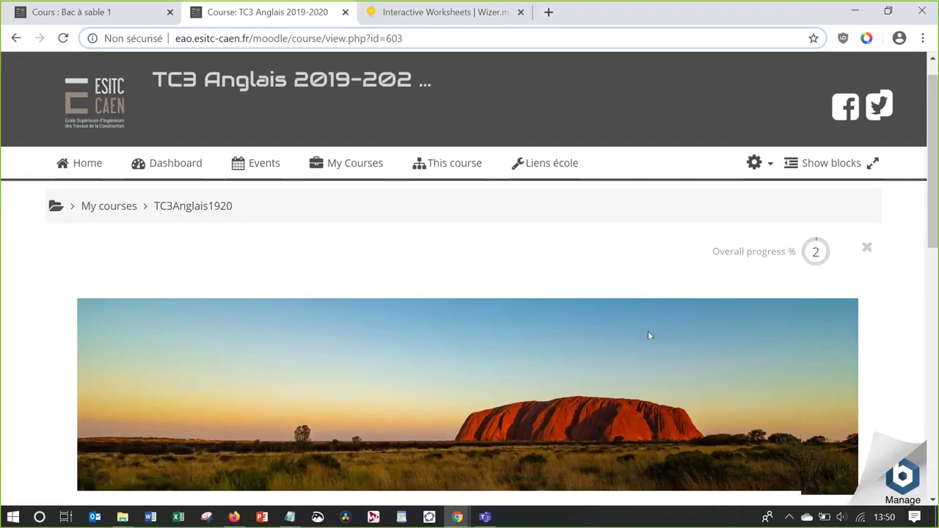
scroll(648, 335, "down", 3)
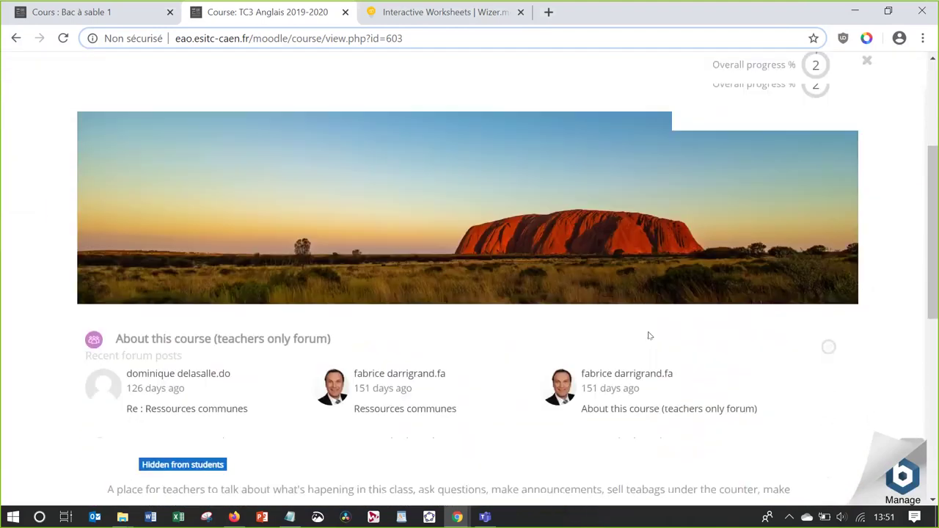
scroll(648, 336, "down", 5)
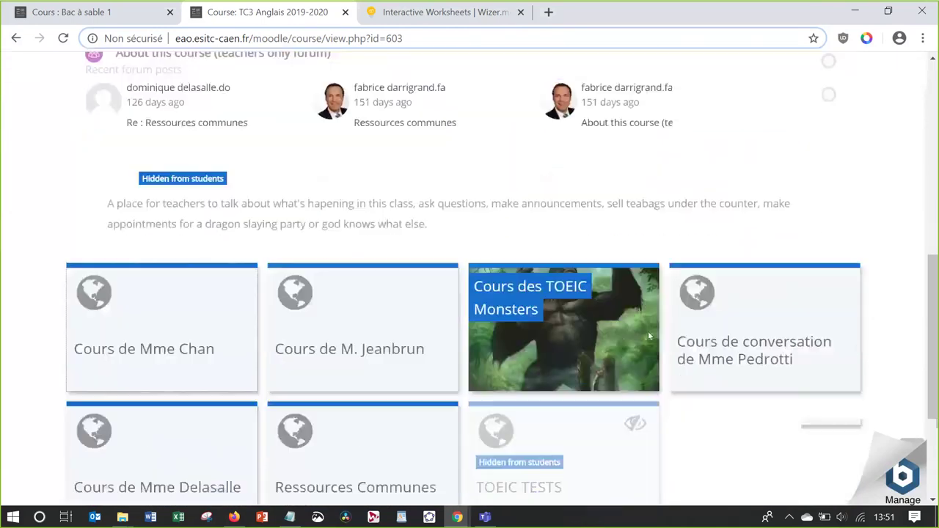
scroll(647, 336, "down", 2)
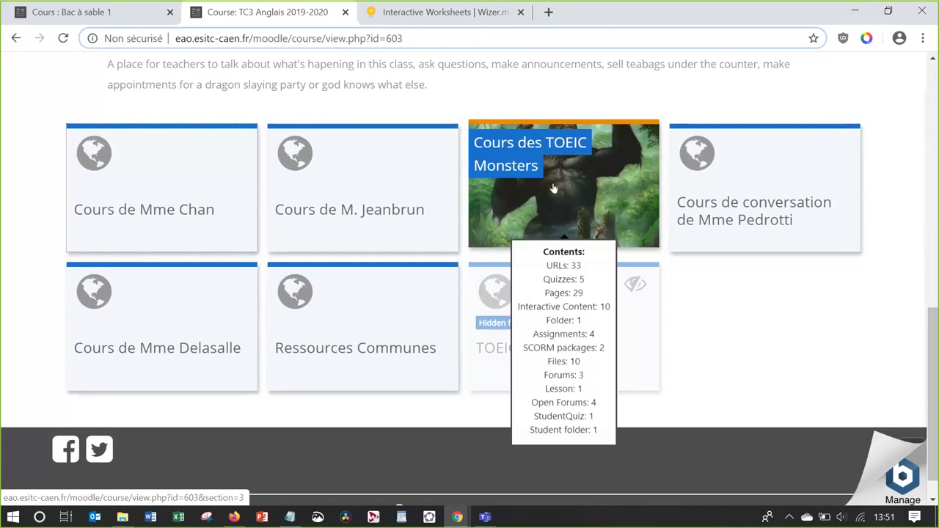
Open Cours des TOEIC Monsters, scroll through its Season 2 Episode 20 lessons, then return to the presentation
left_click(555, 189)
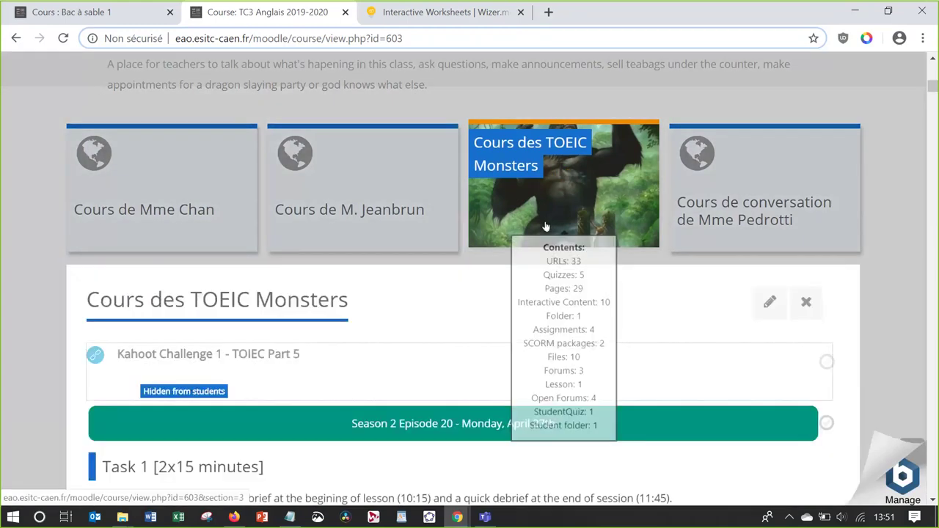
scroll(506, 294, "down", 1)
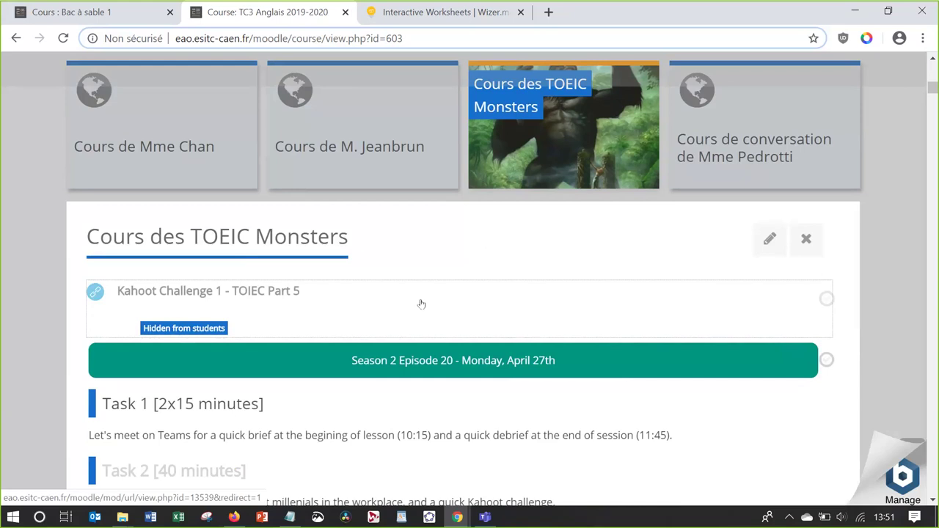
scroll(419, 245, "down", 1)
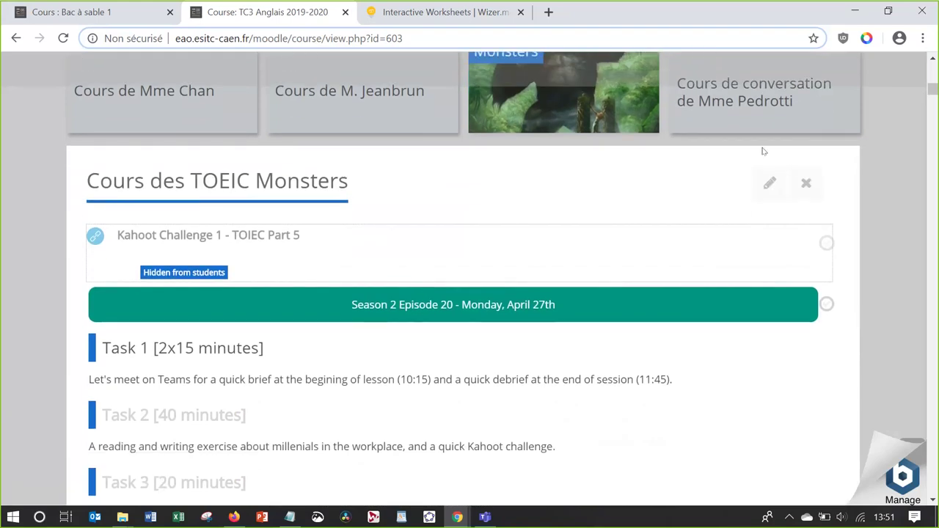
left_click_drag(933, 89, 933, 375)
left_click_drag(935, 261, 933, 74)
scroll(802, 333, "down", 8)
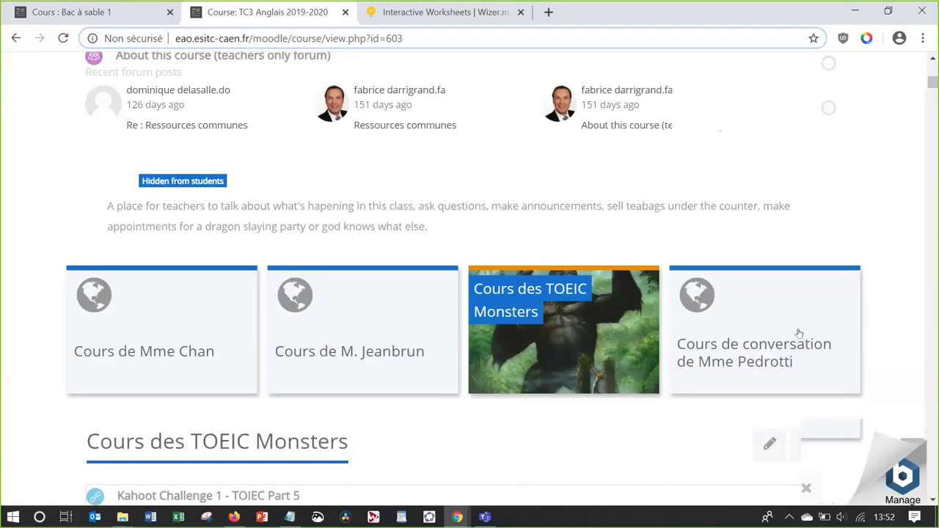
scroll(801, 333, "down", 2)
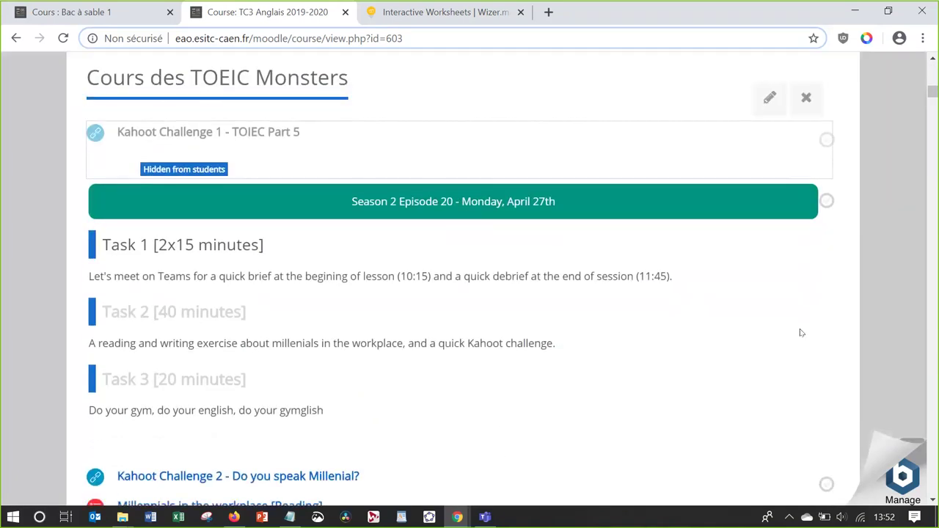
scroll(801, 333, "down", 3)
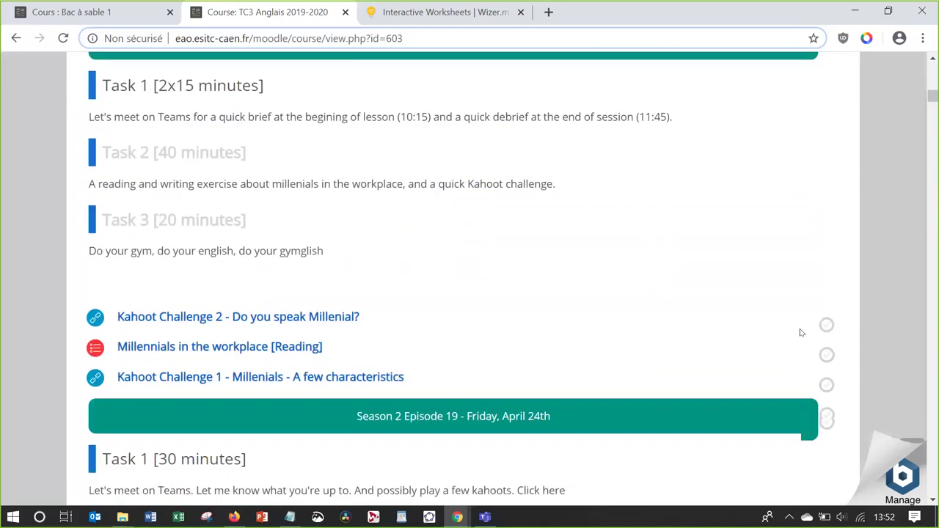
scroll(801, 333, "down", 1)
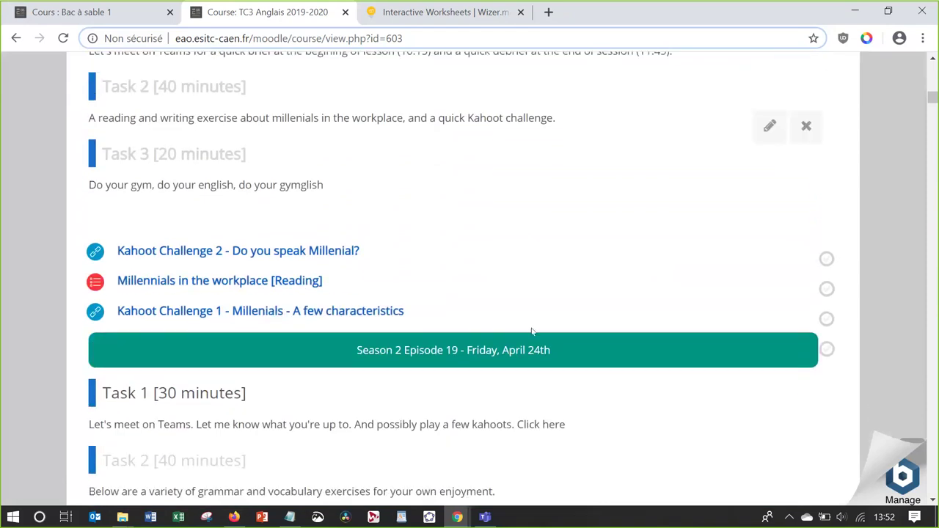
key("alt+Tab")
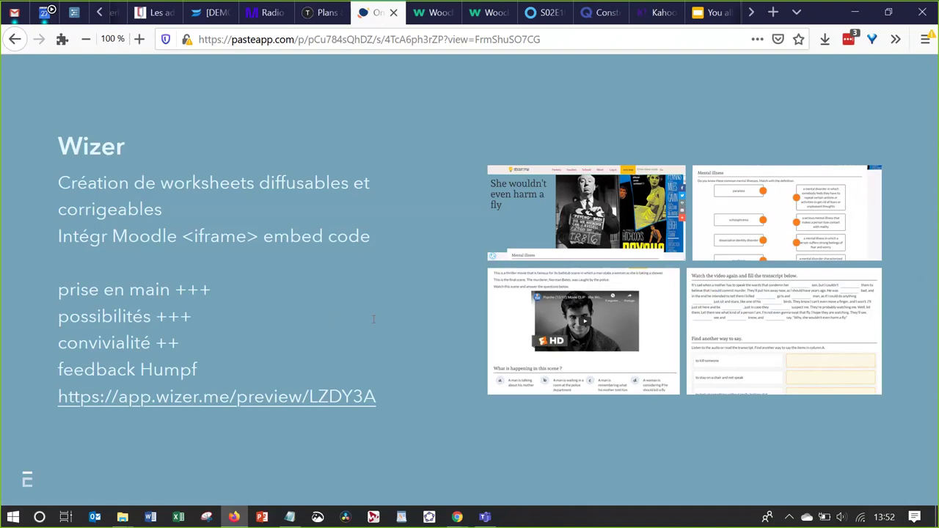
left_click(588, 213)
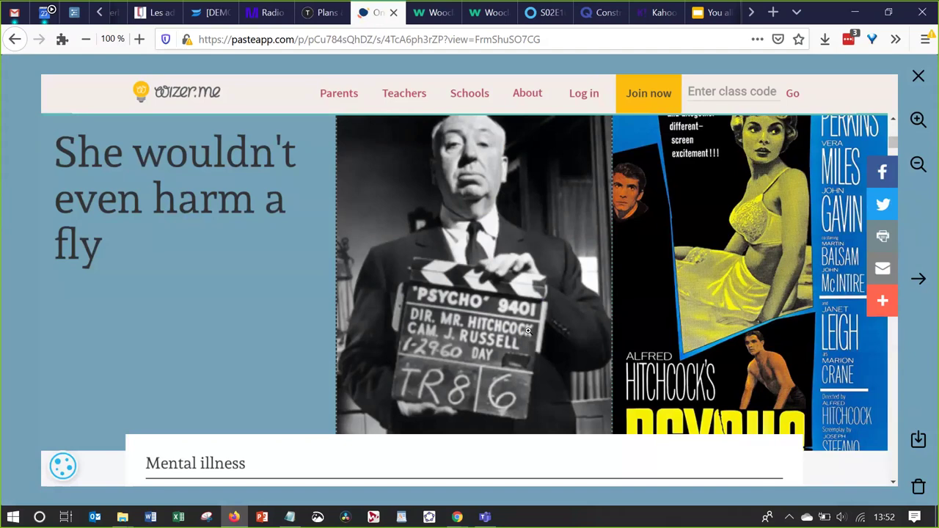
key("Right")
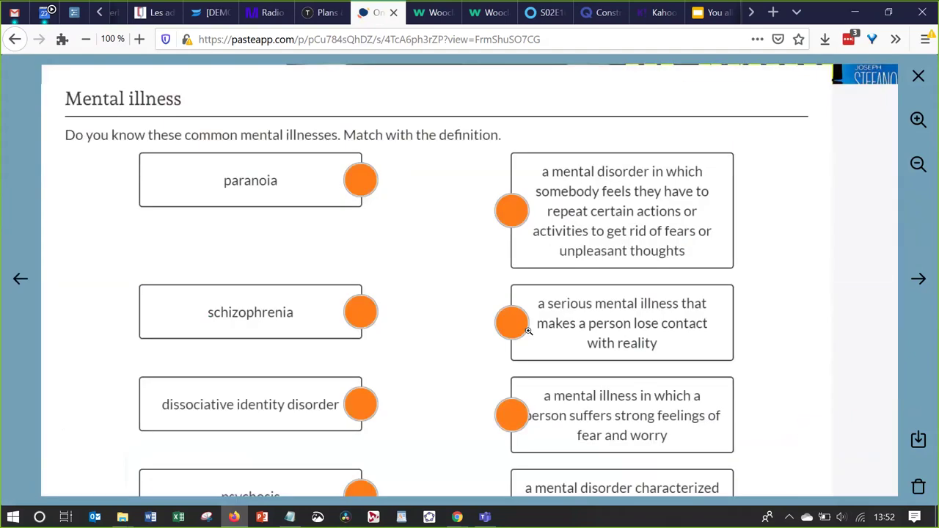
key("Right")
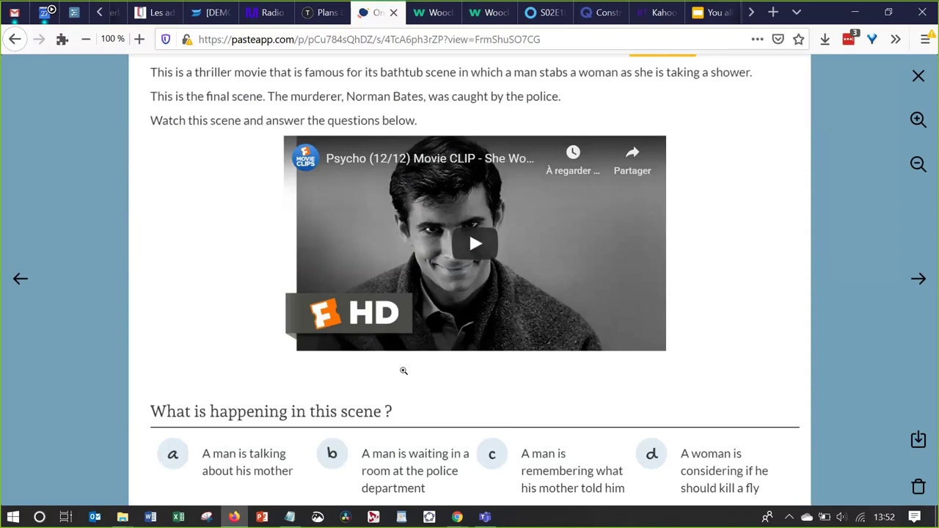
key("Right")
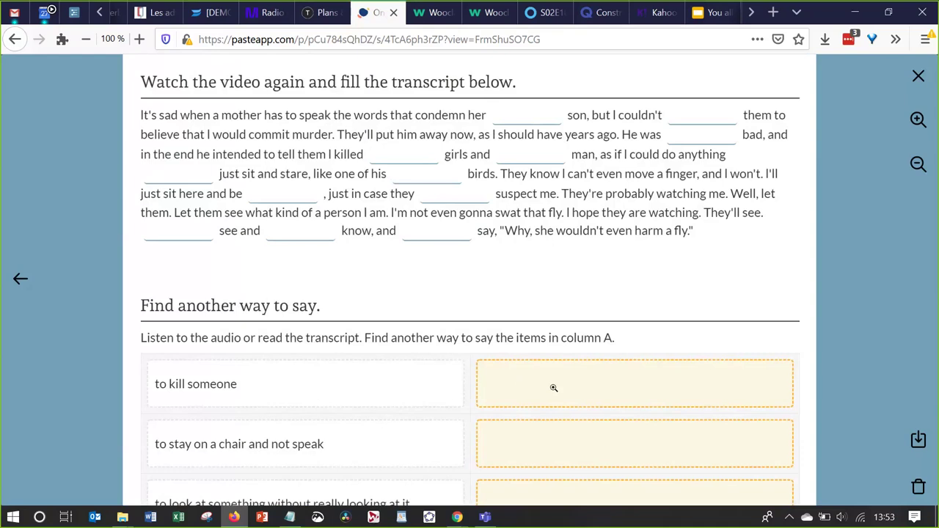
left_click(917, 77)
left_click(710, 16)
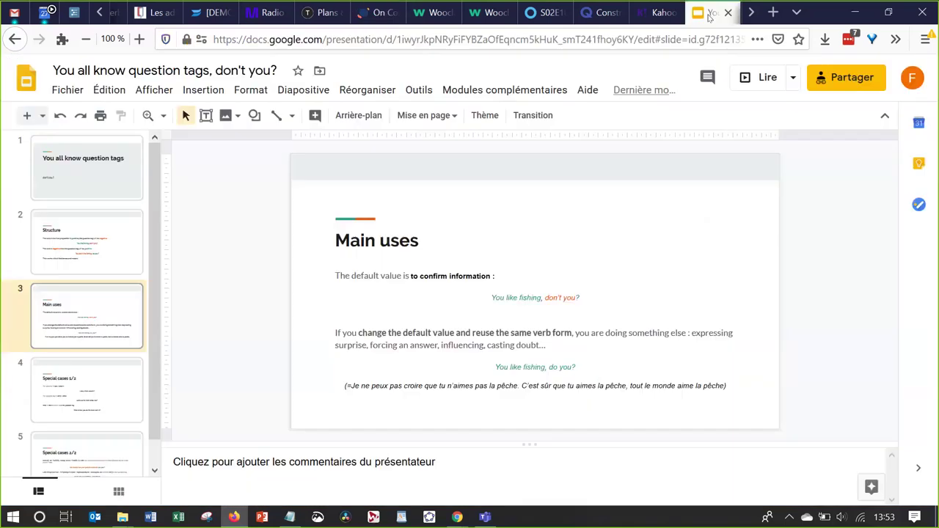
left_click(361, 19)
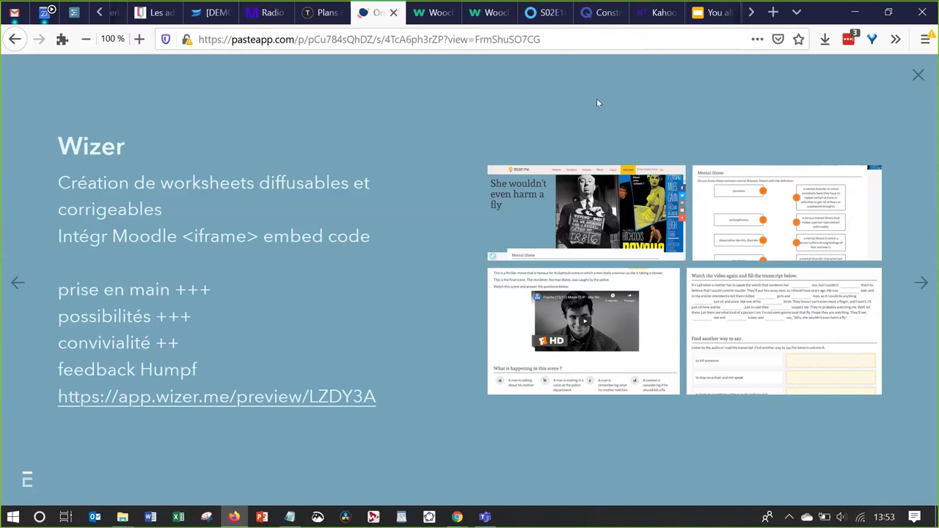
key("alt+Tab")
key("Escape")
key("super+Down")
double_click(793, 44)
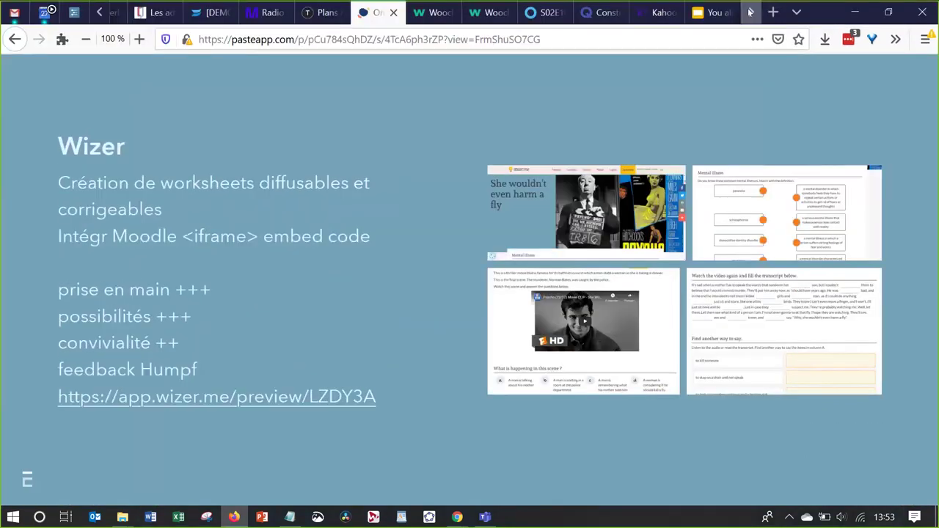
In the worksheet preview, match schizophrenia and dissociative identity disorder to their definitions
left_click(702, 12)
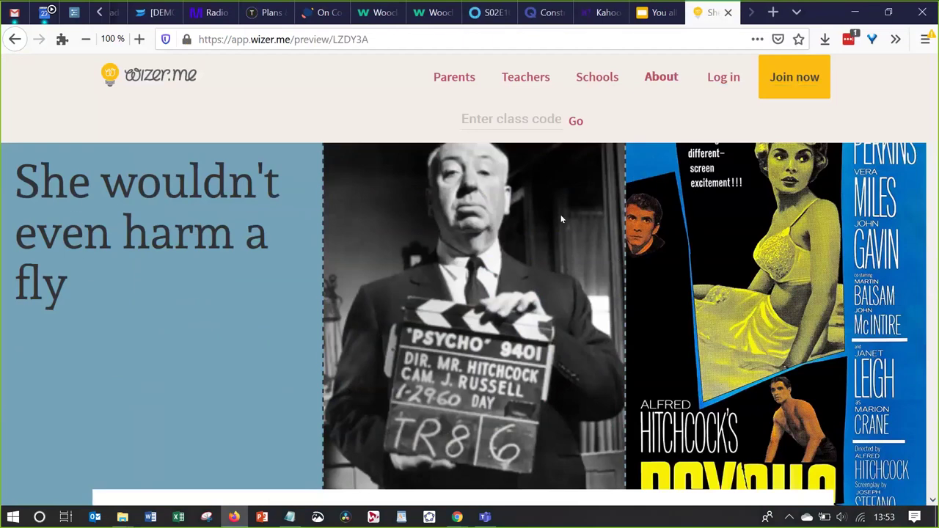
scroll(505, 316, "down", 5)
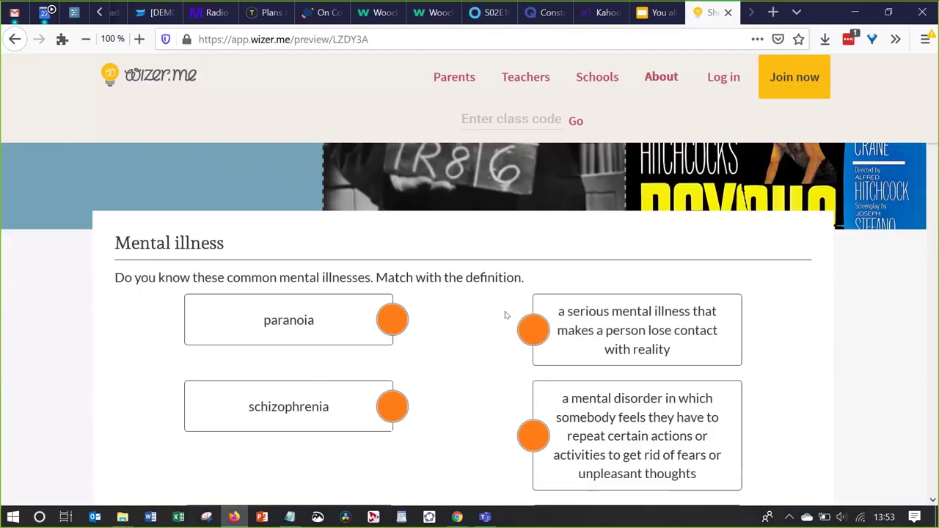
left_click(390, 281)
left_click(531, 315)
left_click(394, 408)
left_click(532, 416)
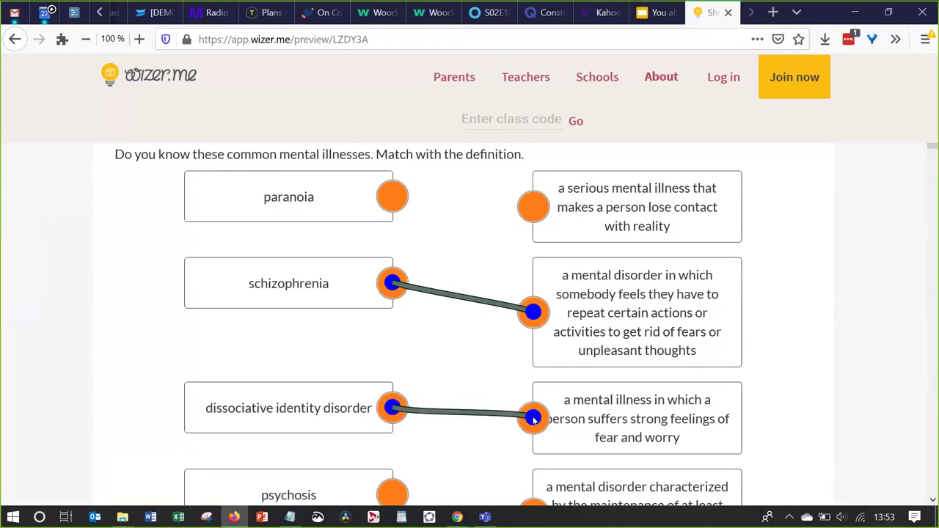
Answer the two Psycho scene questions with options b and a, then start the chair answer
scroll(534, 419, "down", 10)
scroll(532, 422, "up", 1)
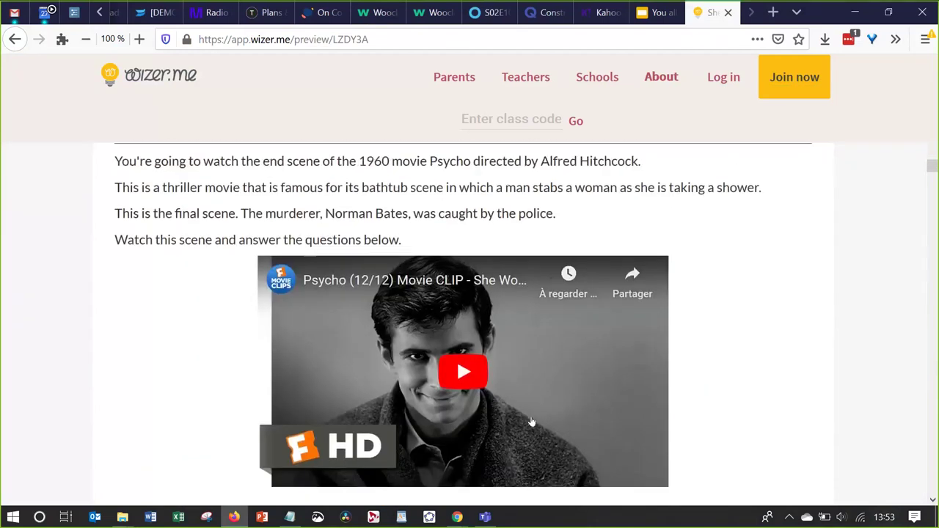
scroll(532, 422, "down", 5)
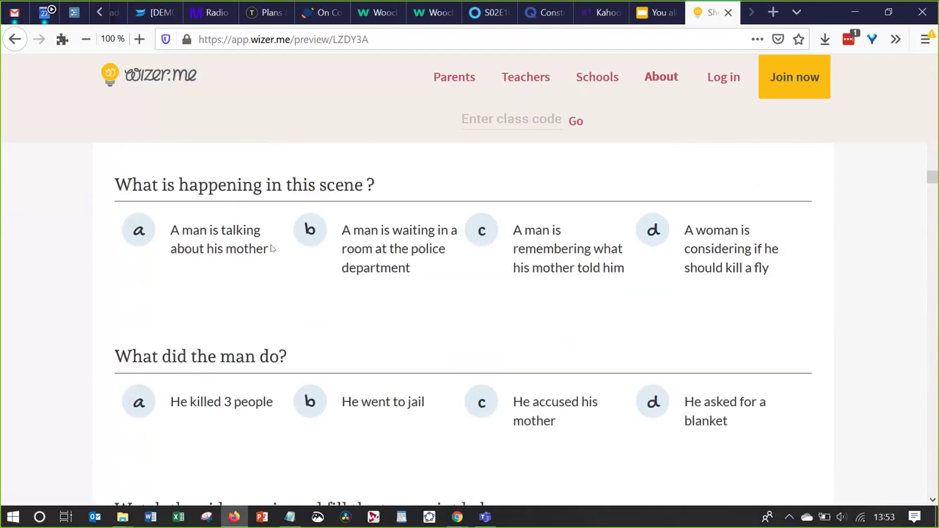
left_click(300, 241)
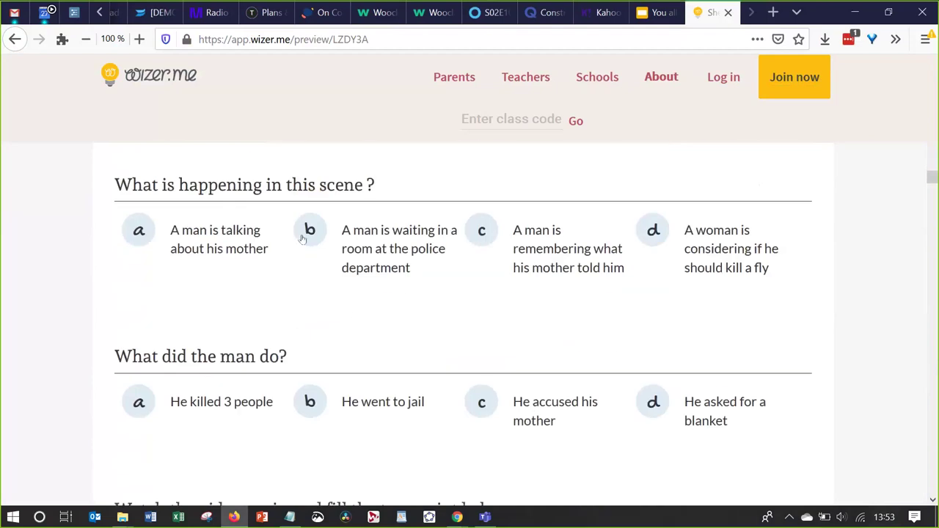
left_click(136, 405)
scroll(137, 405, "down", 6)
scroll(308, 318, "up", 2)
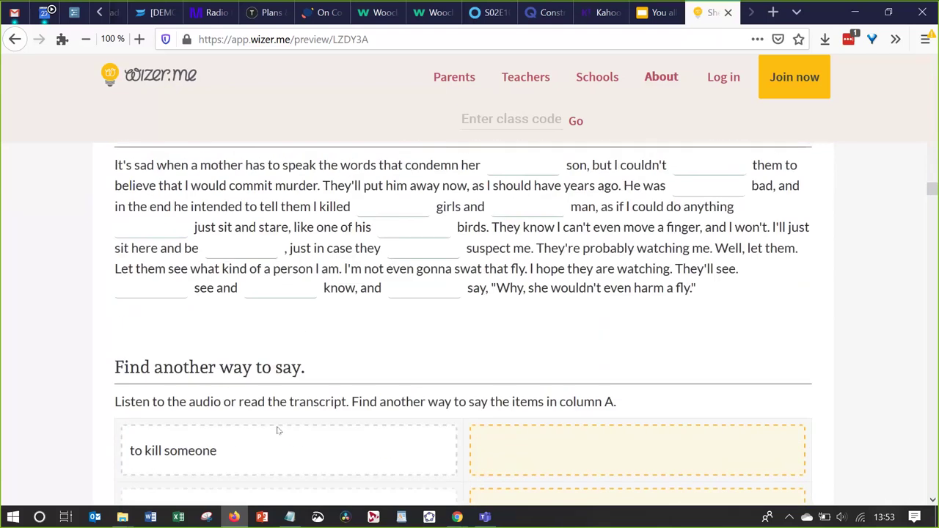
scroll(279, 430, "down", 6)
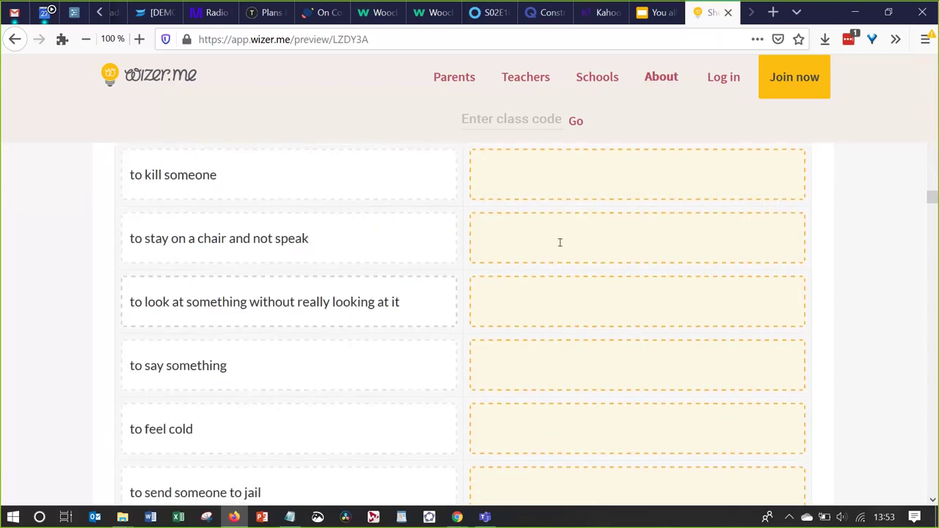
left_click(560, 242)
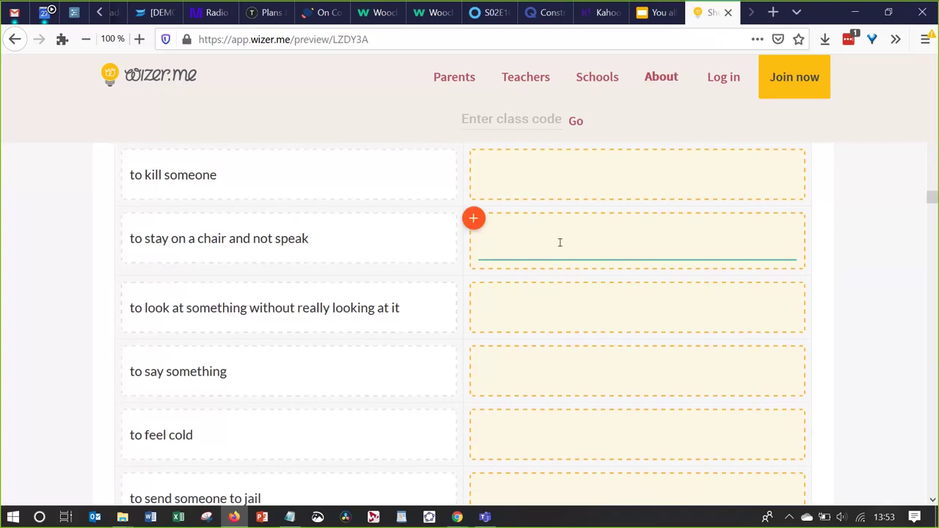
scroll(560, 242, "up", 3)
Scroll through the say/tell/speak/talk exercises and click into the open answer field
scroll(560, 243, "down", 15)
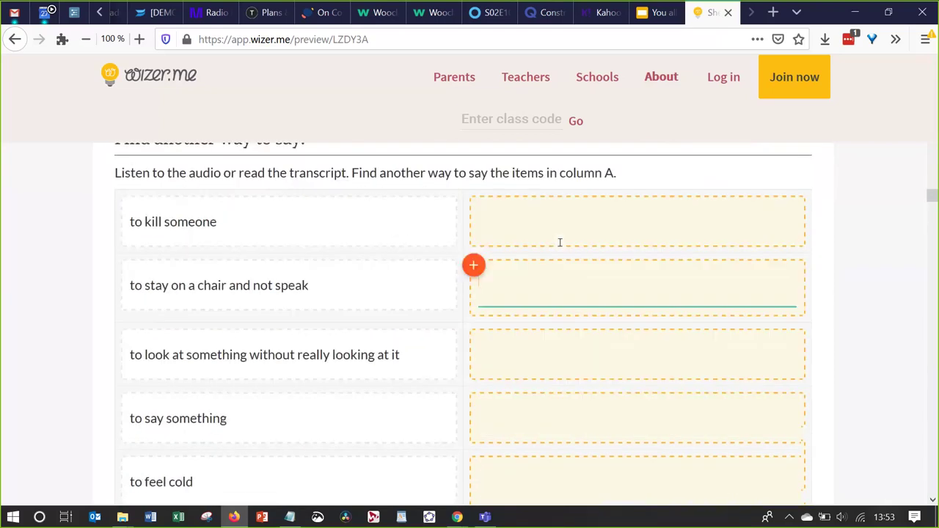
scroll(563, 248, "down", 5)
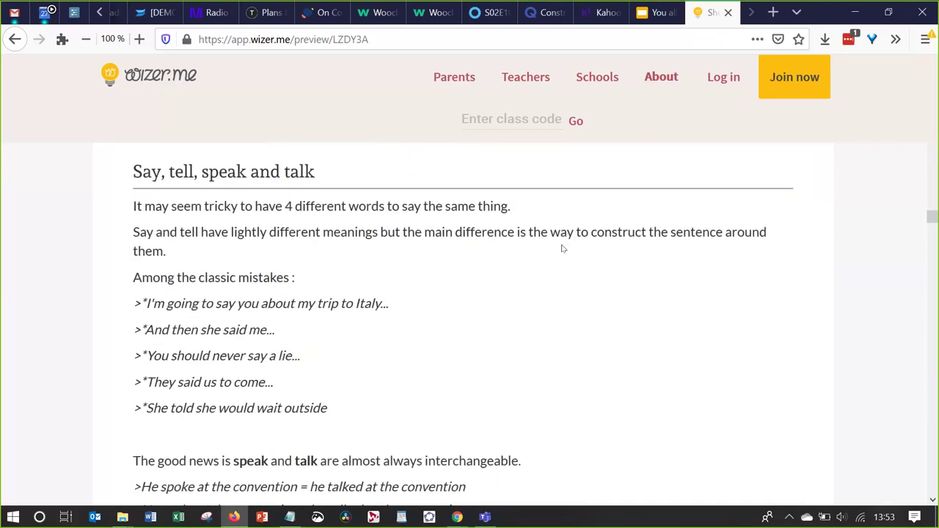
scroll(563, 249, "down", 12)
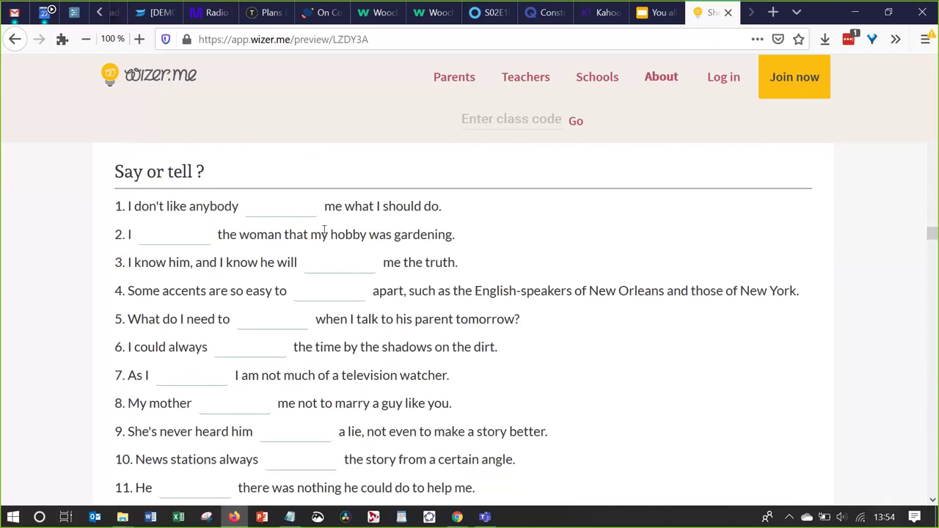
scroll(313, 350, "down", 1)
scroll(312, 350, "up", 10)
scroll(313, 350, "down", 20)
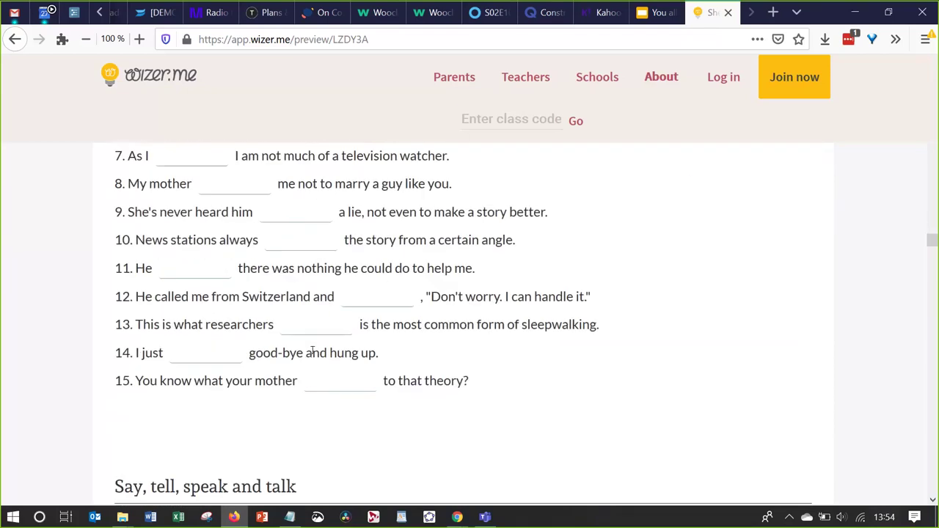
scroll(312, 350, "down", 12)
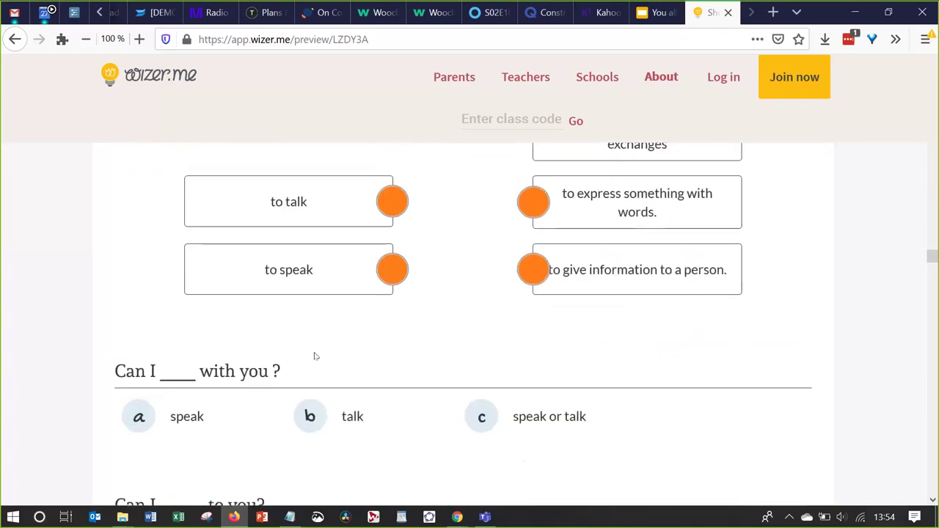
scroll(316, 356, "down", 8)
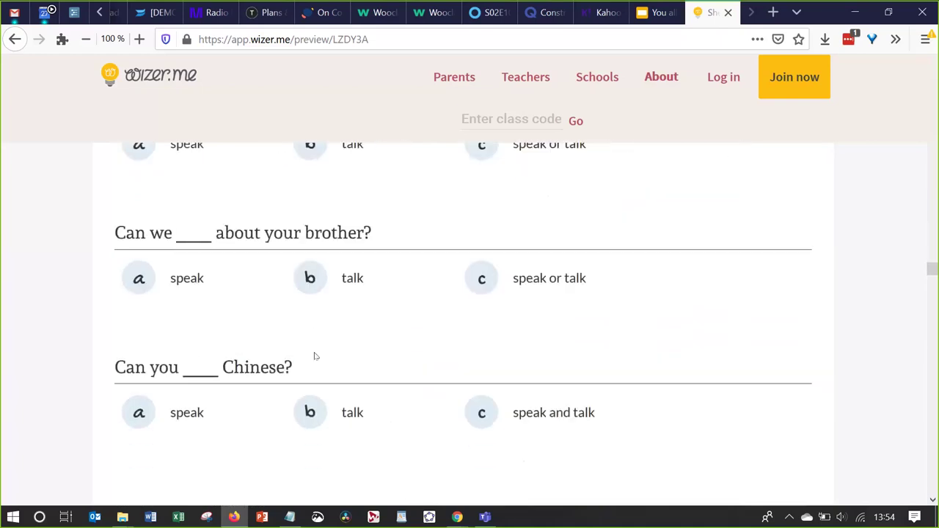
scroll(315, 356, "down", 10)
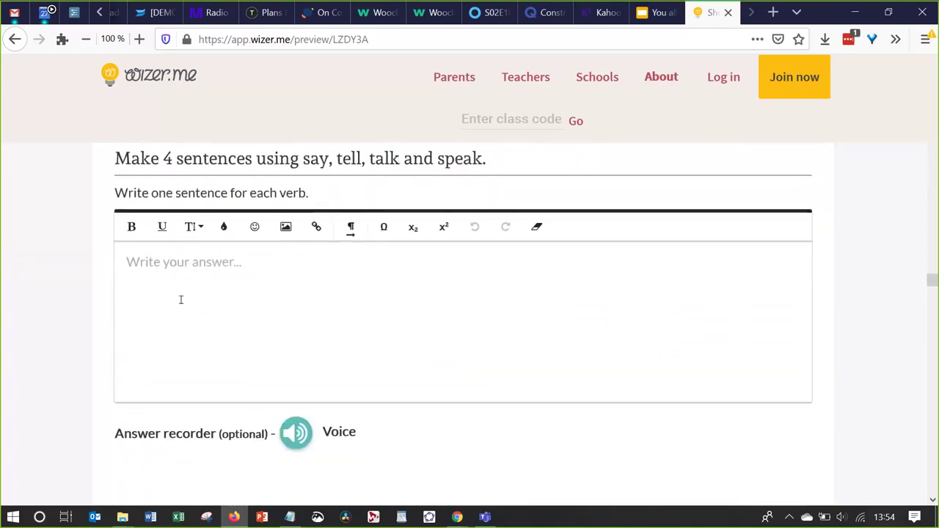
left_click(262, 289)
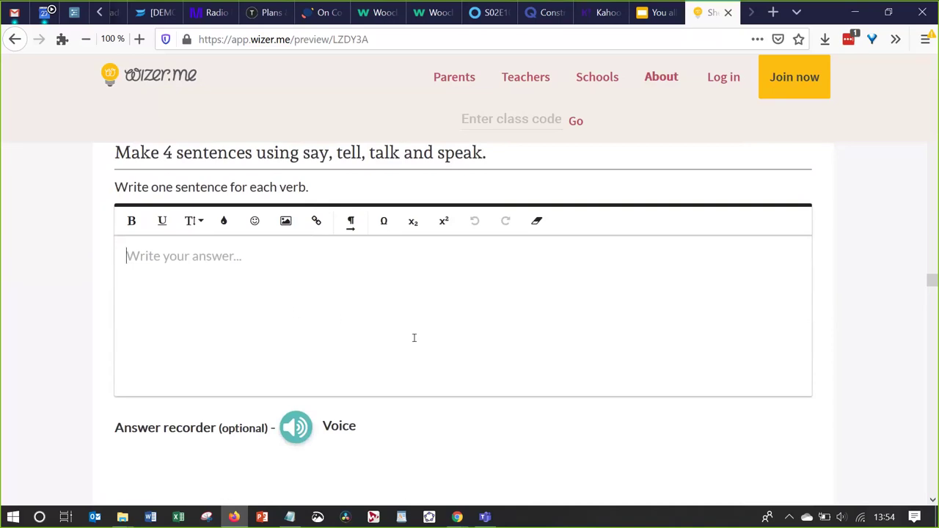
Review the rest of the worksheet down to the Psycho video question, then return to the Wizer slide
scroll(415, 341, "down", 2)
scroll(416, 343, "down", 5)
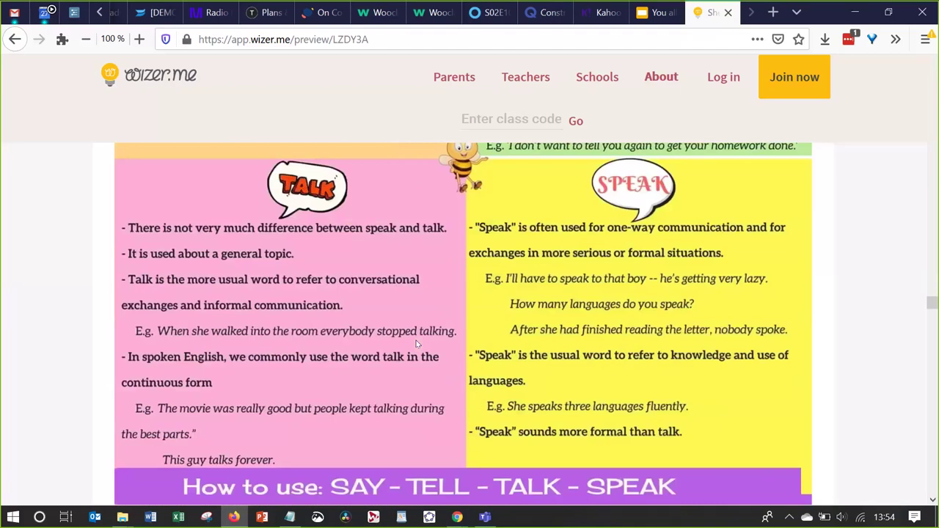
scroll(416, 344, "down", 5)
scroll(416, 343, "down", 12)
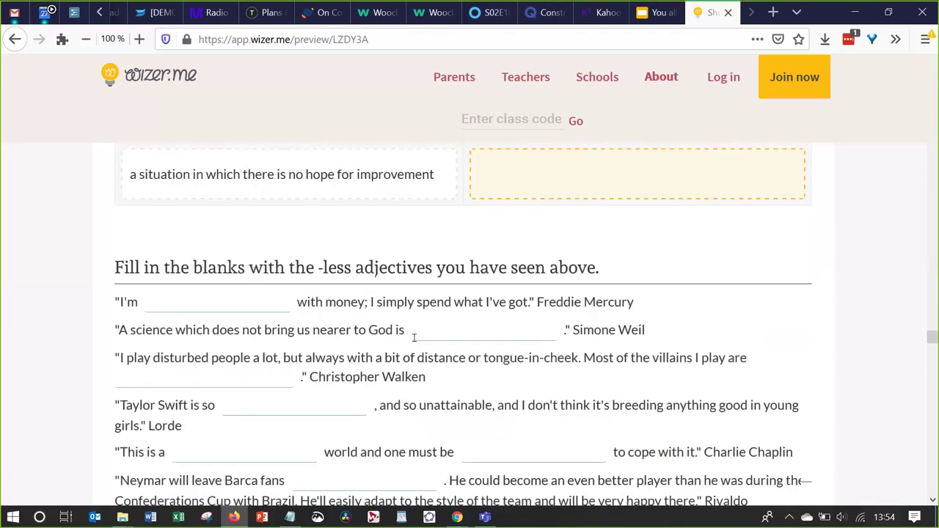
scroll(415, 341, "down", 15)
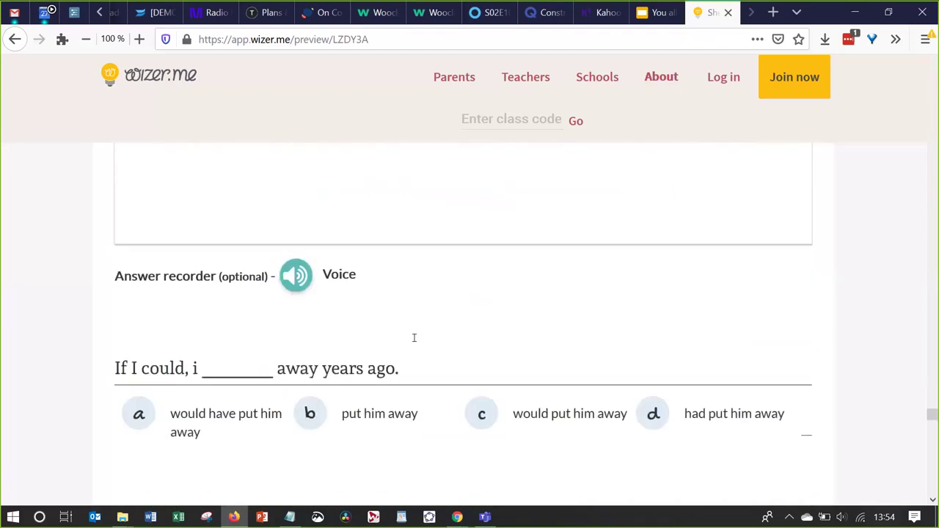
scroll(415, 339, "up", 10)
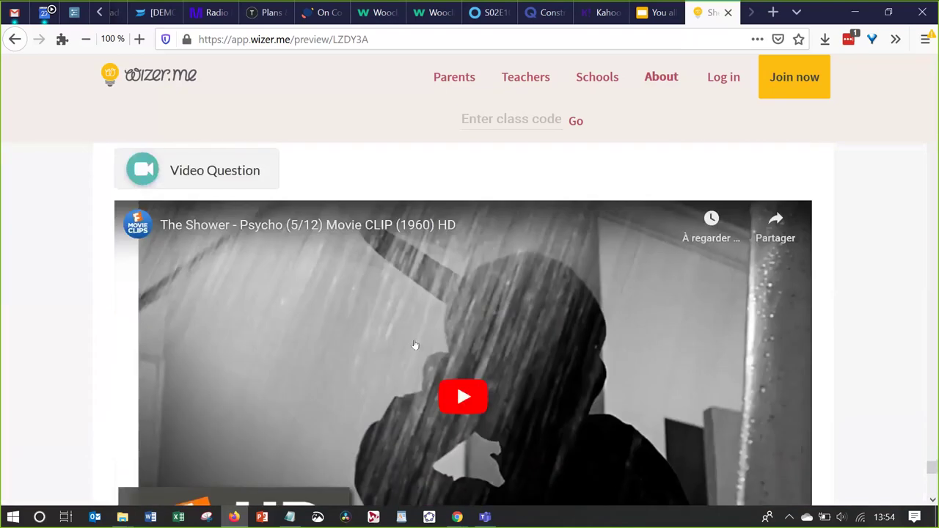
scroll(415, 339, "down", 3)
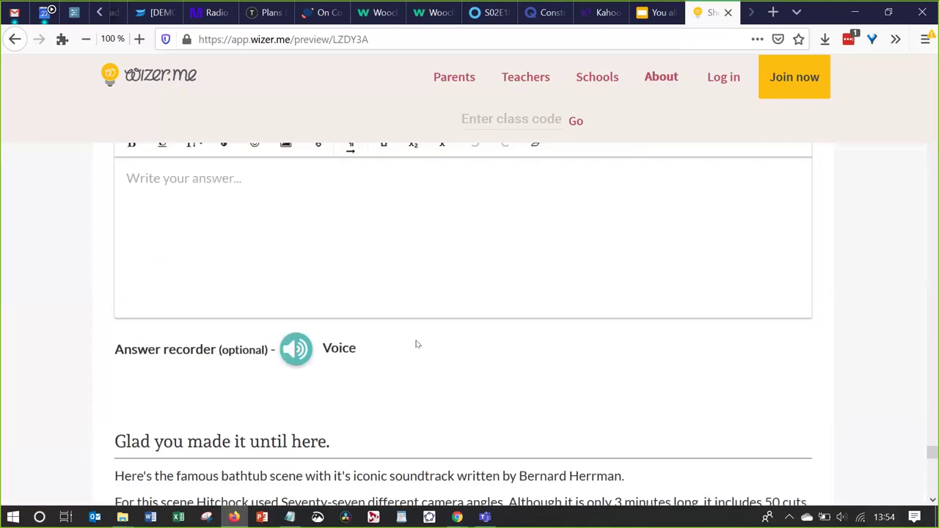
scroll(416, 344, "down", 5)
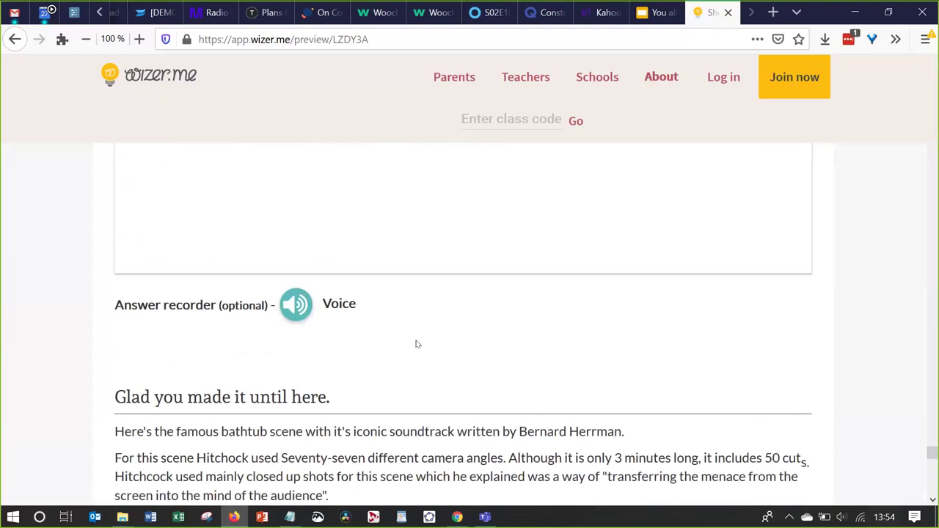
scroll(414, 344, "down", 8)
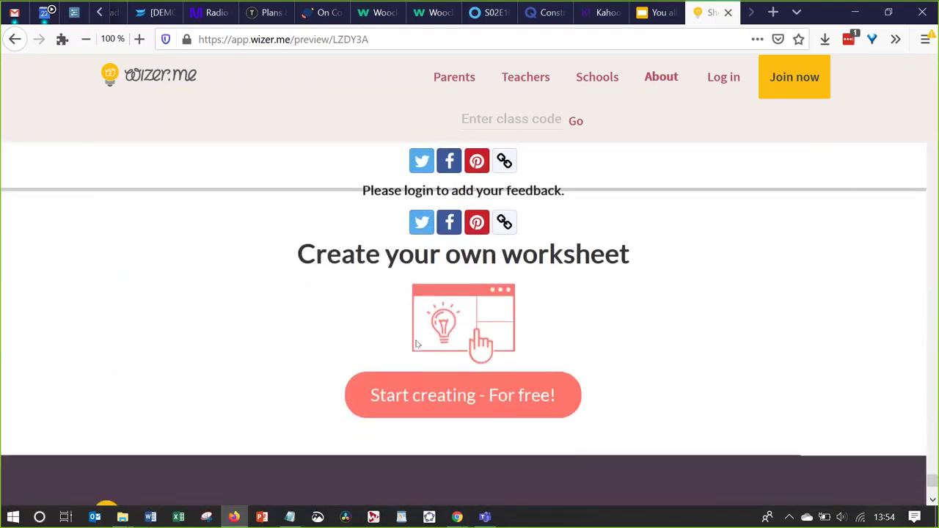
scroll(416, 344, "up", 3)
scroll(416, 344, "down", 5)
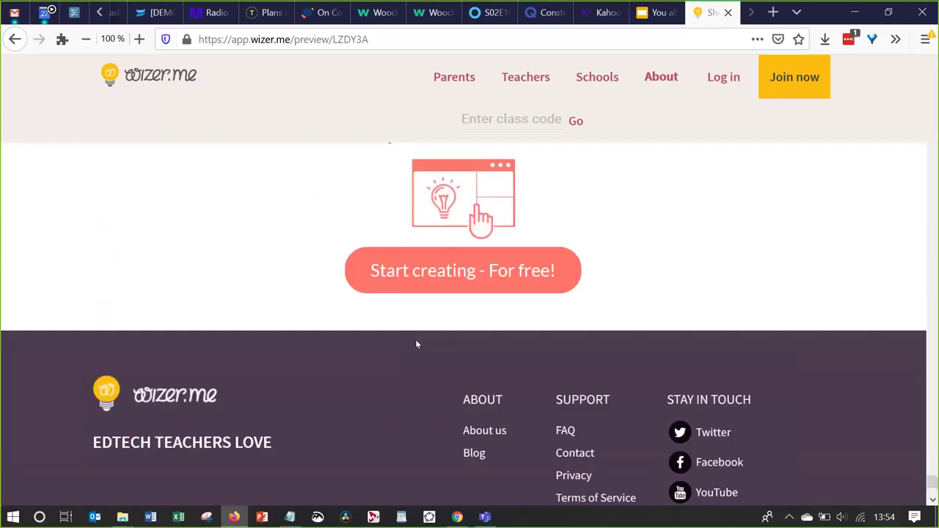
scroll(416, 344, "up", 7)
scroll(416, 344, "up", 1)
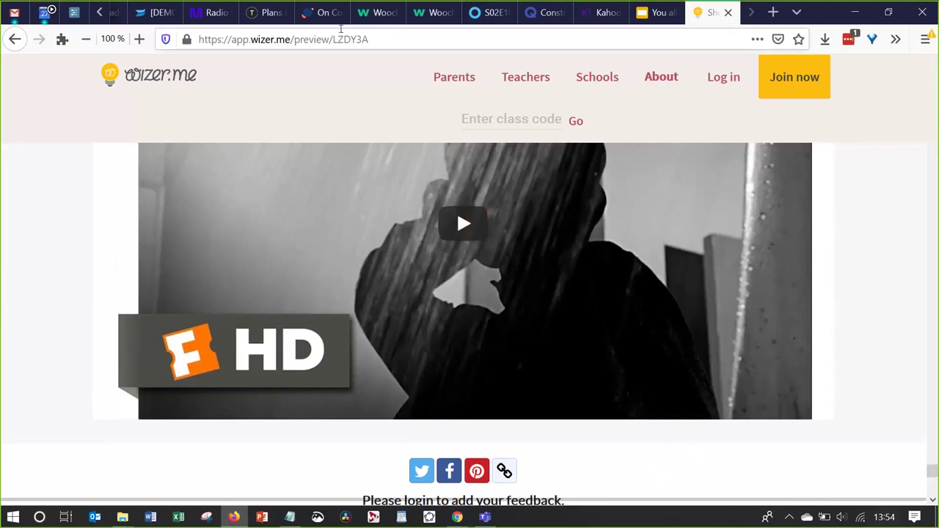
left_click(323, 15)
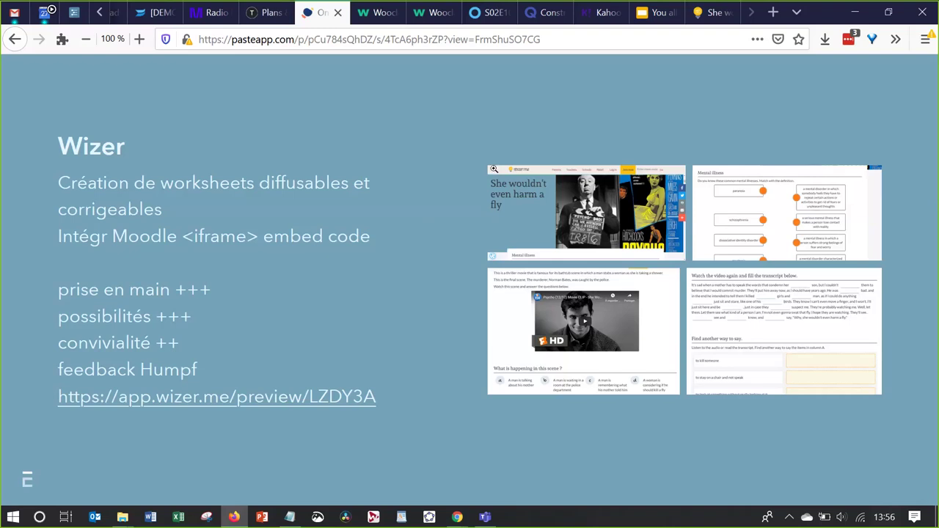
Bring up the Wizer.me worksheet editor in Chrome and dismiss the preview link notice
key("alt+Tab")
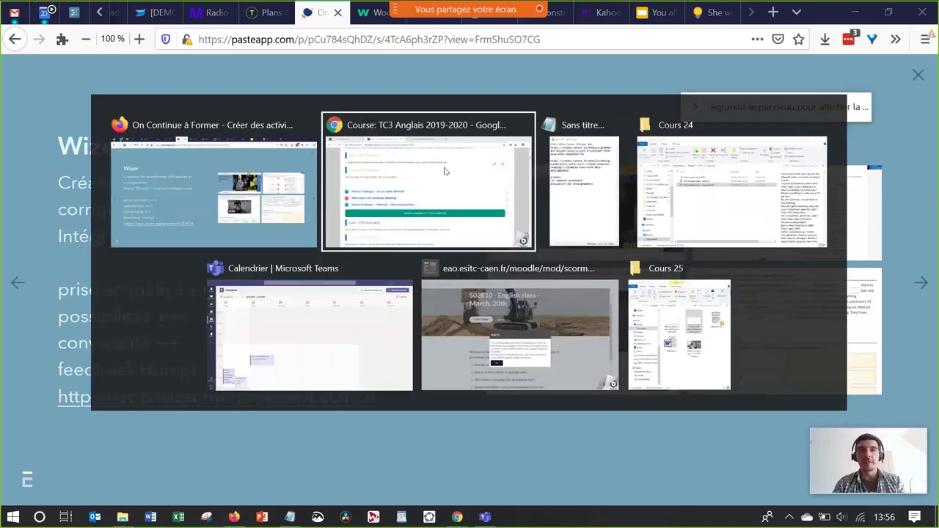
left_click(444, 171)
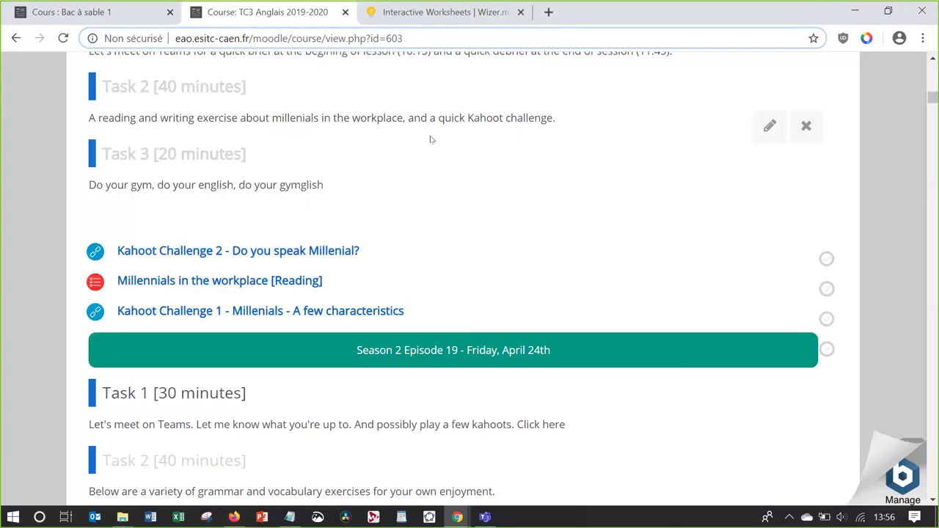
left_click(373, 20)
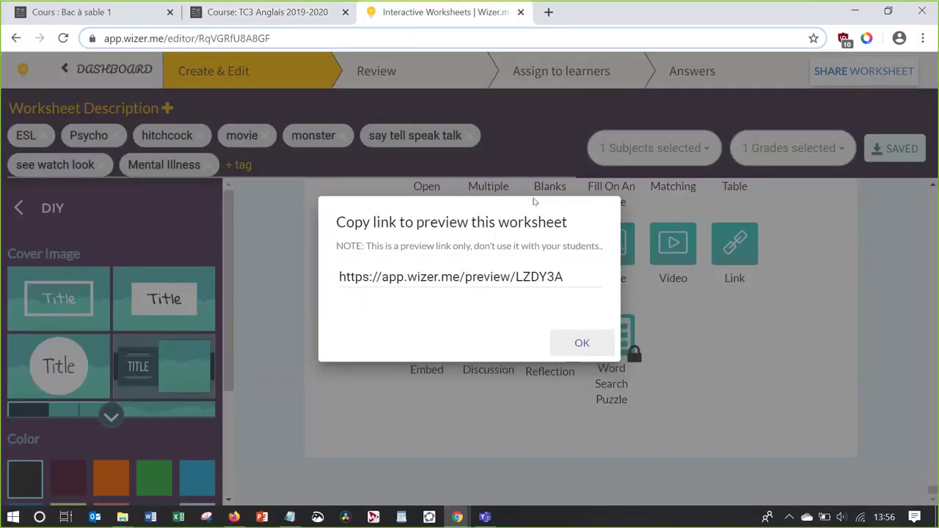
left_click(581, 345)
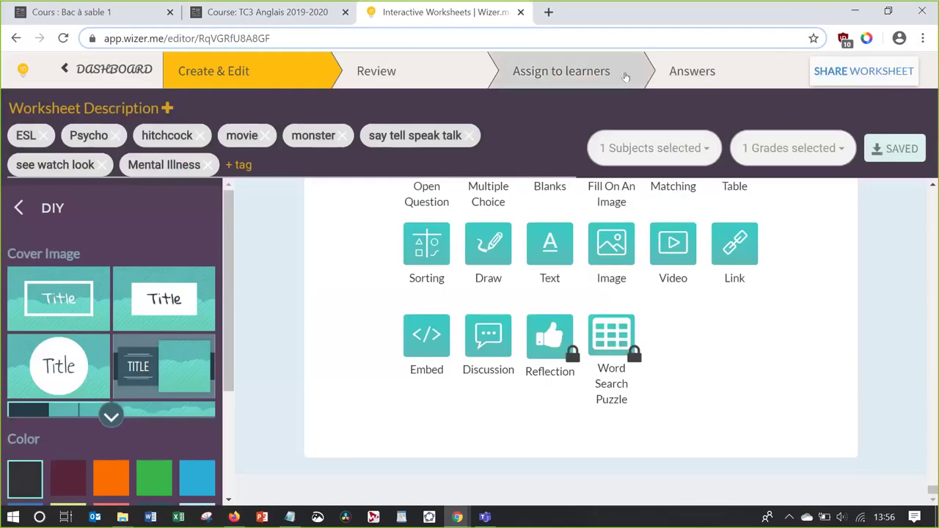
Assign the worksheet by link to class TC3 and copy the s02e11 iframe embed code
left_click(551, 78)
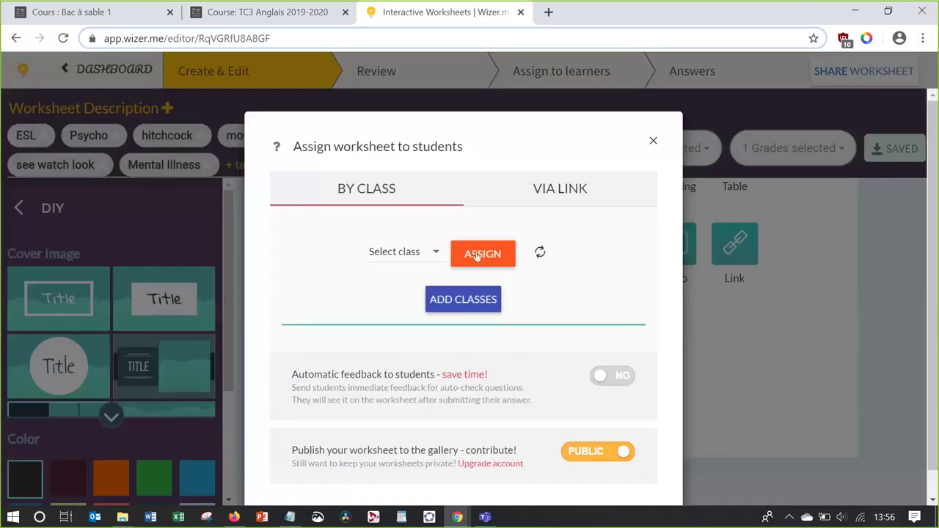
left_click(424, 253)
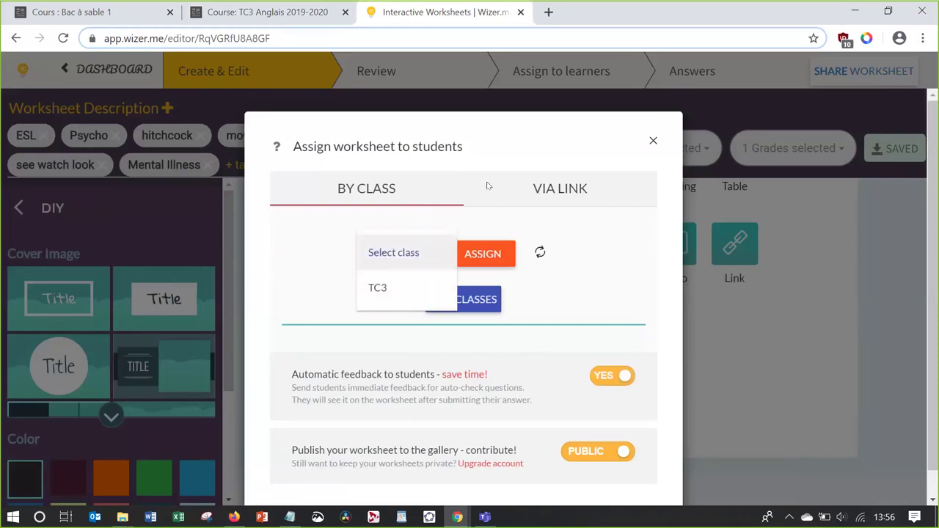
left_click(543, 188)
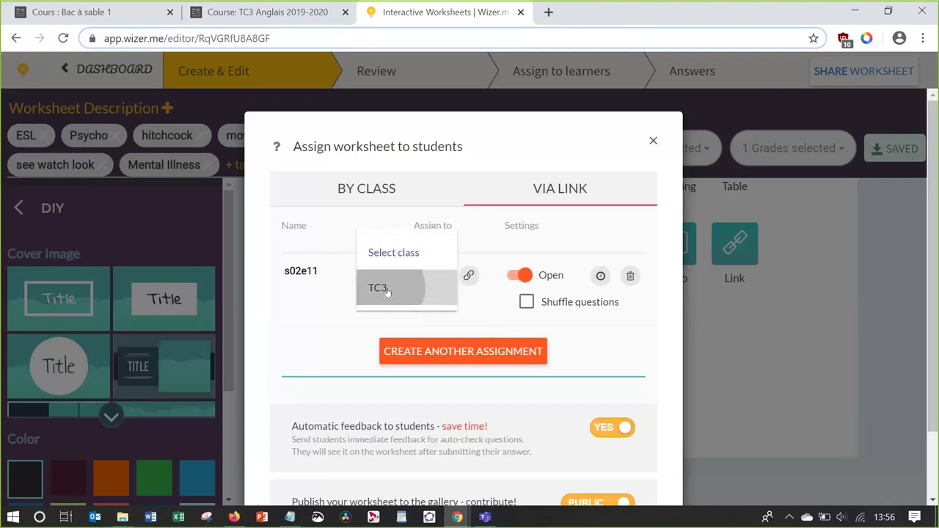
left_click(382, 287)
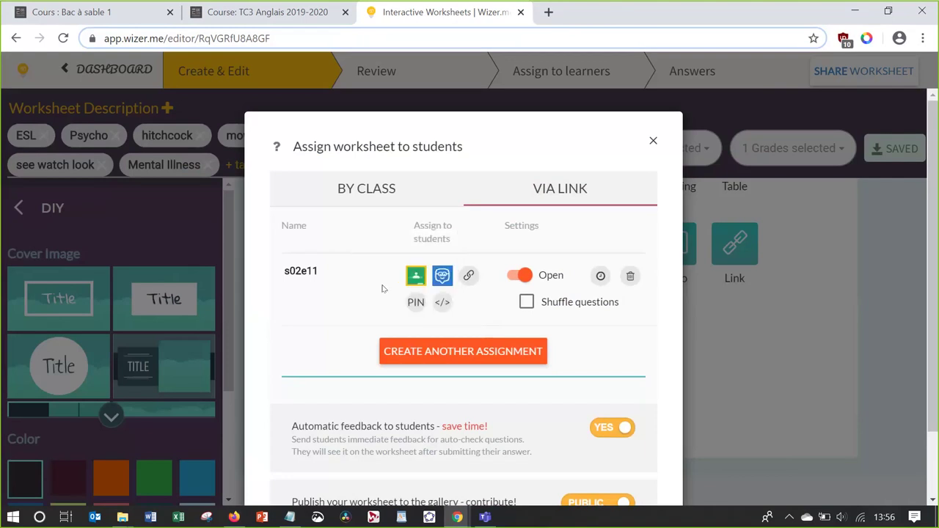
left_click(442, 303)
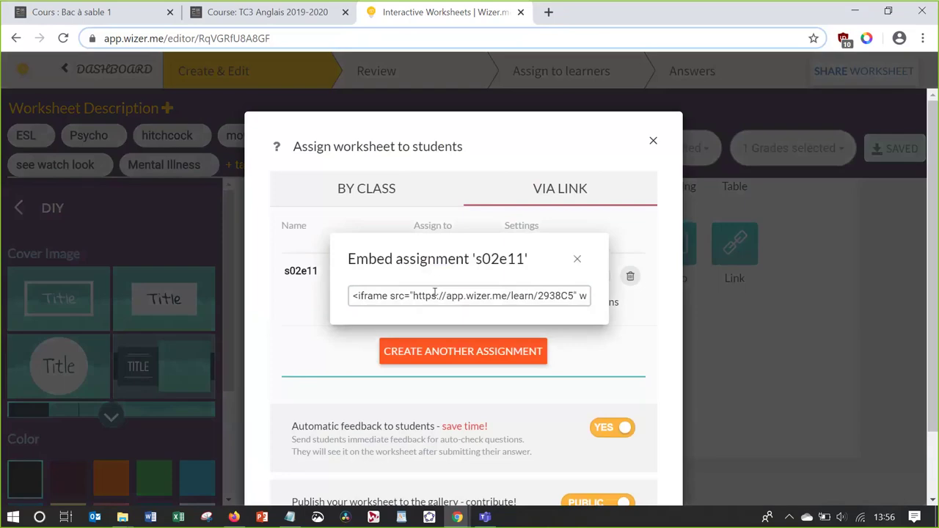
left_click(435, 293)
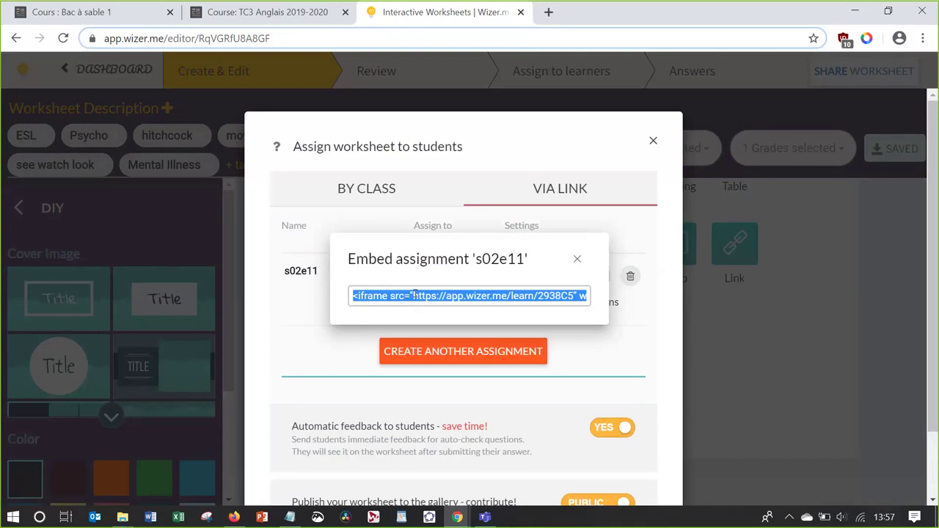
left_click(286, 12)
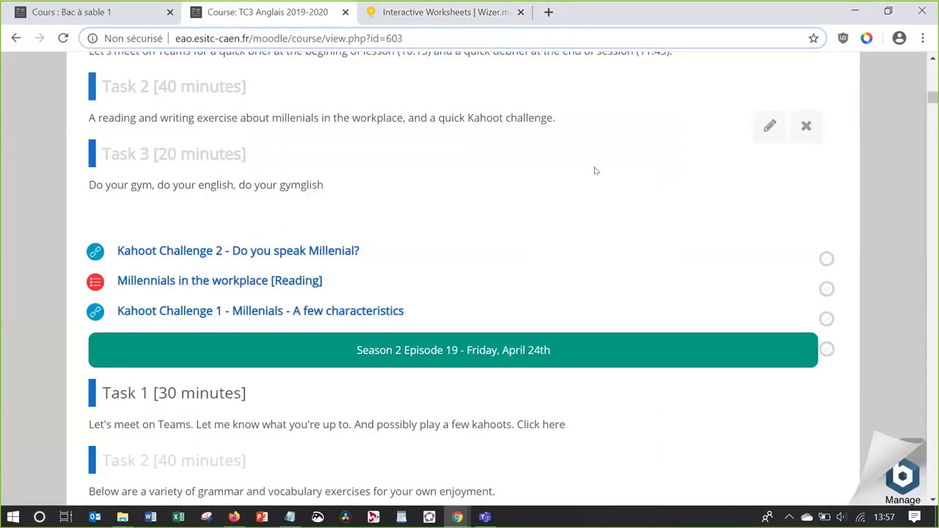
Turn course editing on, then pick Page in the activity chooser and add it
left_click(769, 129)
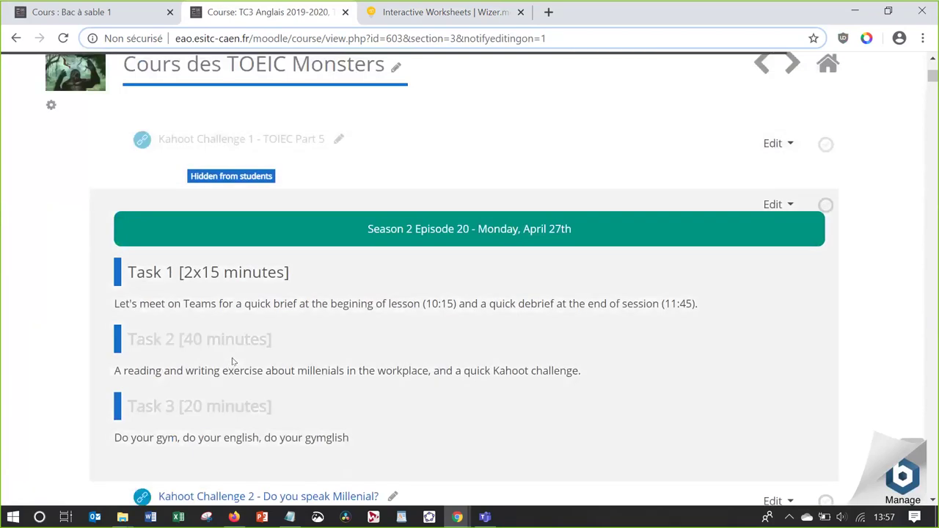
scroll(234, 361, "down", 15)
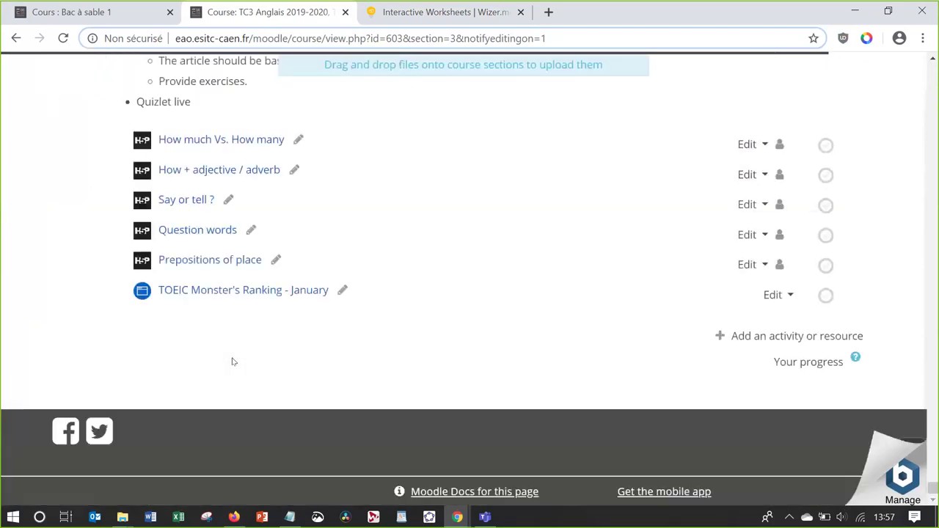
left_click(733, 336)
scroll(240, 277, "down", 10)
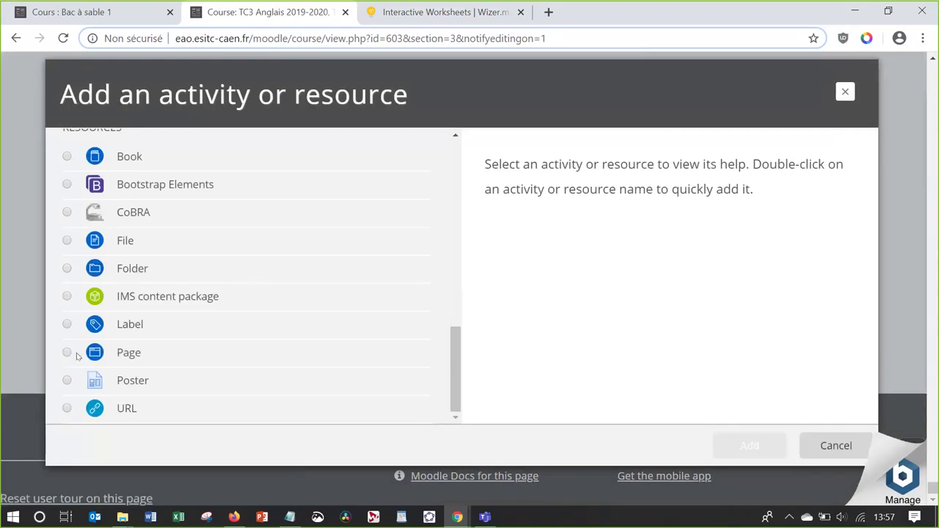
left_click(67, 353)
left_click(748, 445)
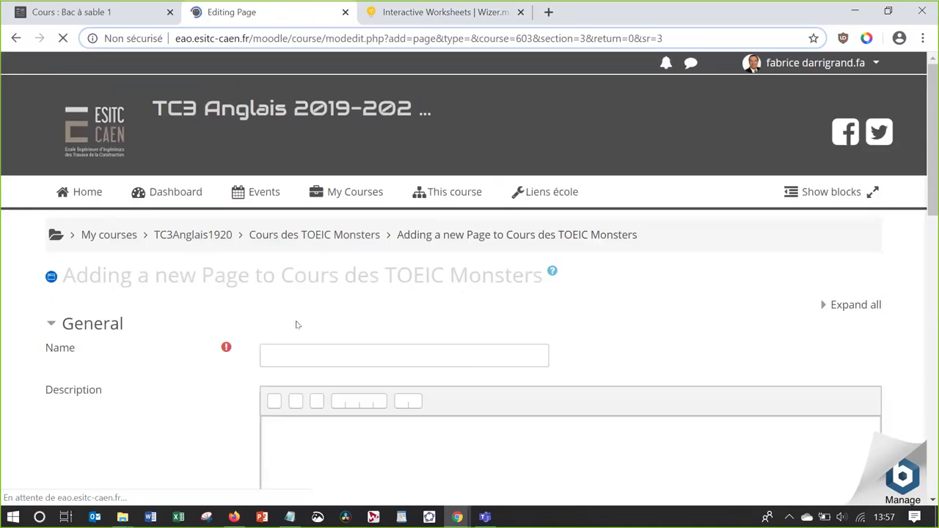
Name the page 'Psycho' and paste the Wizer iframe code into the Description as HTML
left_click(318, 359)
type("Psycho")
key("Tab")
scroll(213, 418, "down", 1)
scroll(217, 423, "down", 2)
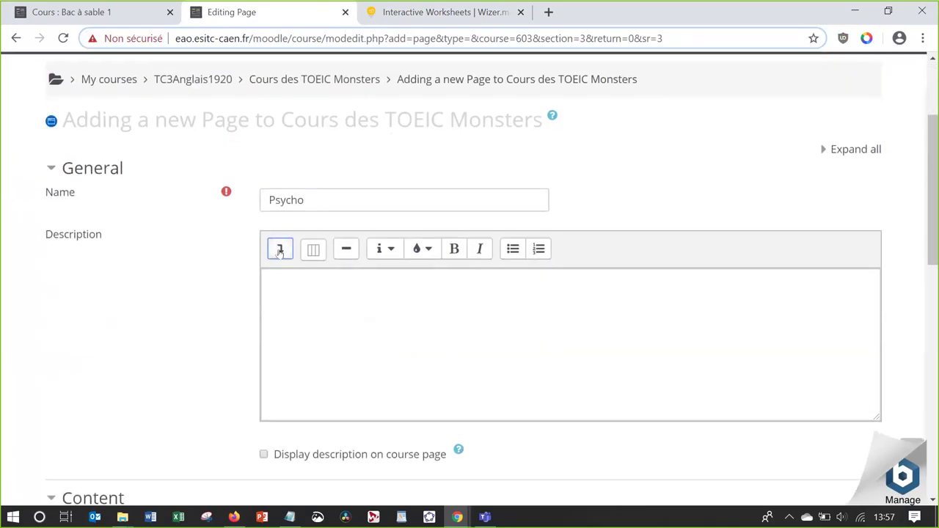
left_click(280, 250)
left_click(398, 309)
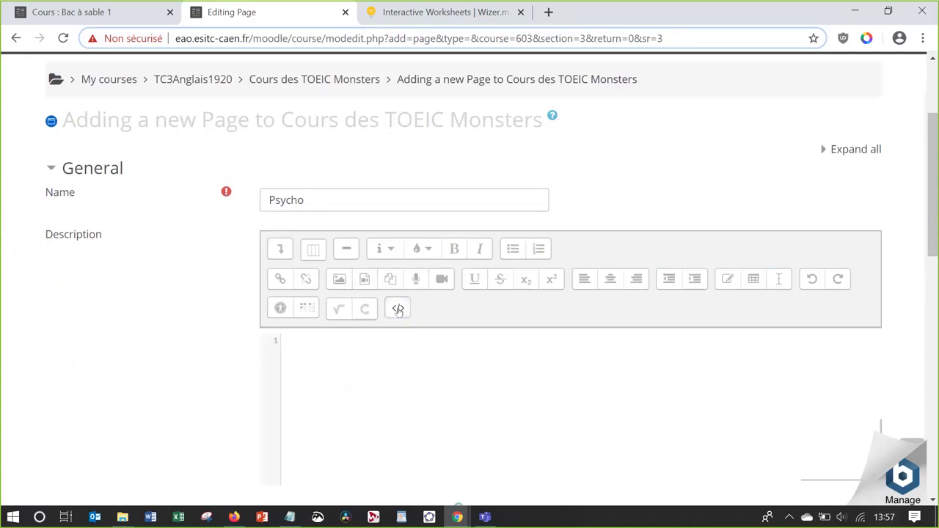
type("<iframe src=\"https://app.wizer.me/learn/2938C5\" width=\"800px\" height=\"600px\" frameborder=\"0\"></iframe>")
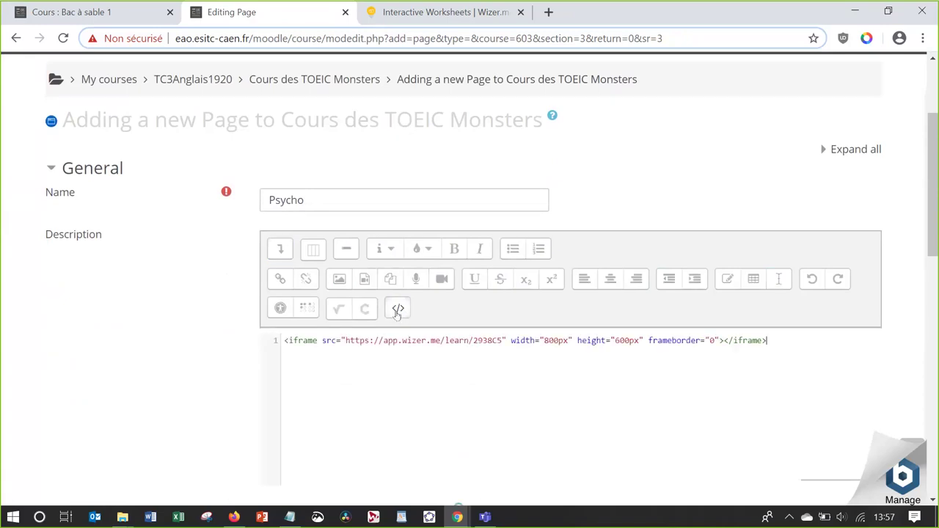
left_click(397, 309)
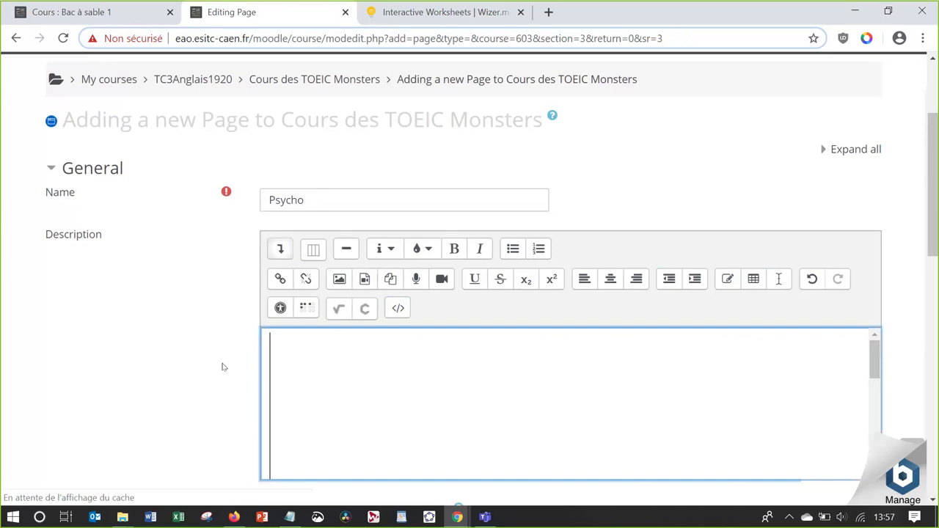
Try saving and displaying the page with only the Description filled in
scroll(224, 367, "down", 1)
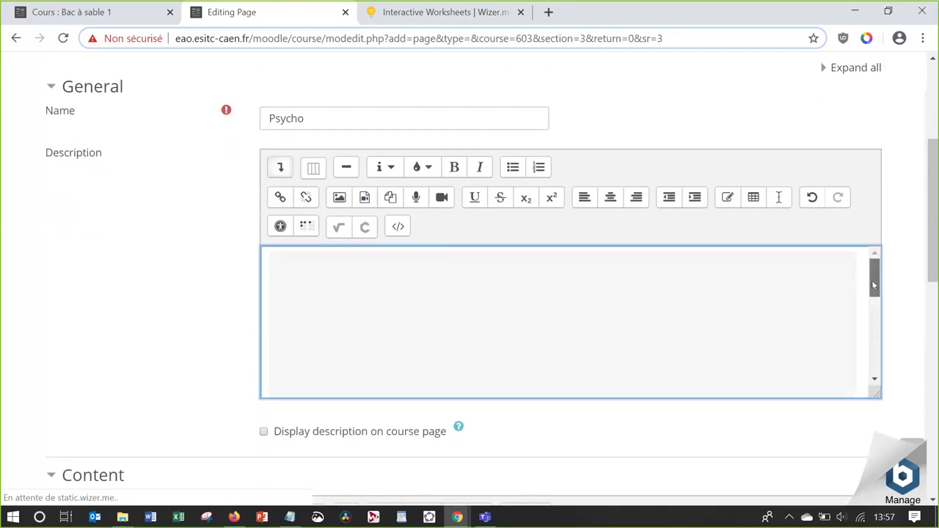
left_click_drag(873, 285, 873, 367)
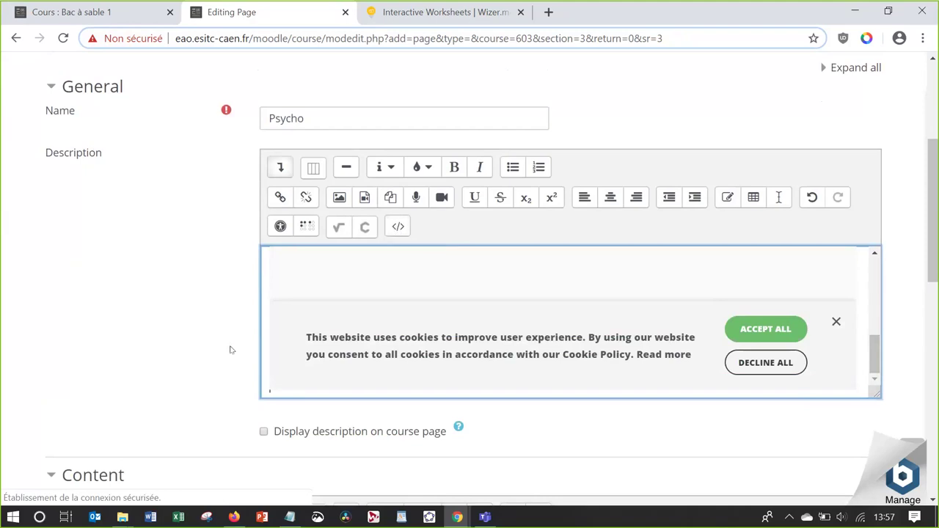
scroll(230, 350, "down", 3)
scroll(230, 350, "down", 6)
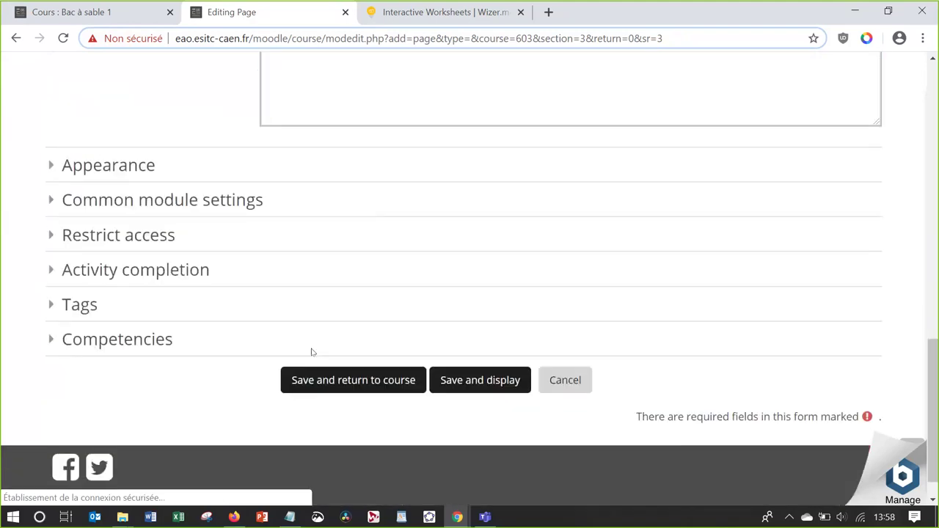
left_click(484, 390)
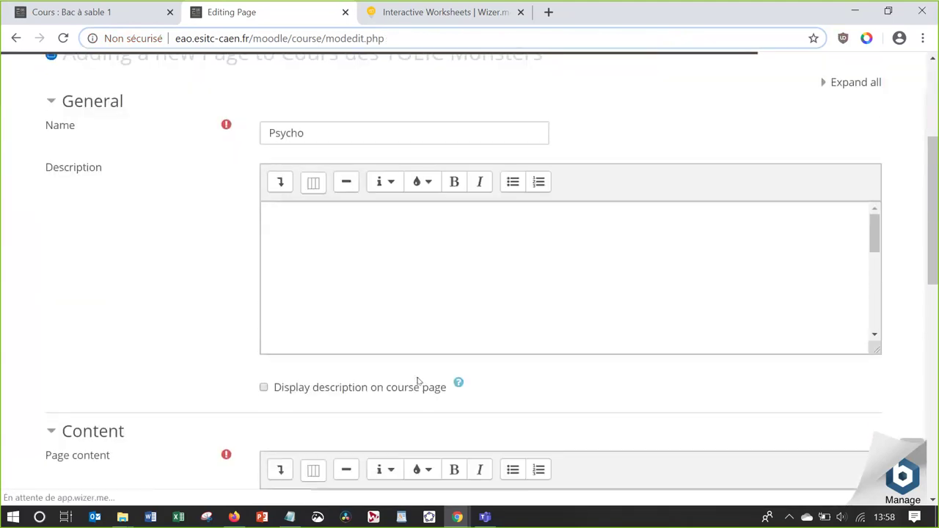
Paste the iframe code into Page content as HTML, then save and display the page
scroll(418, 381, "down", 3)
scroll(418, 381, "down", 2)
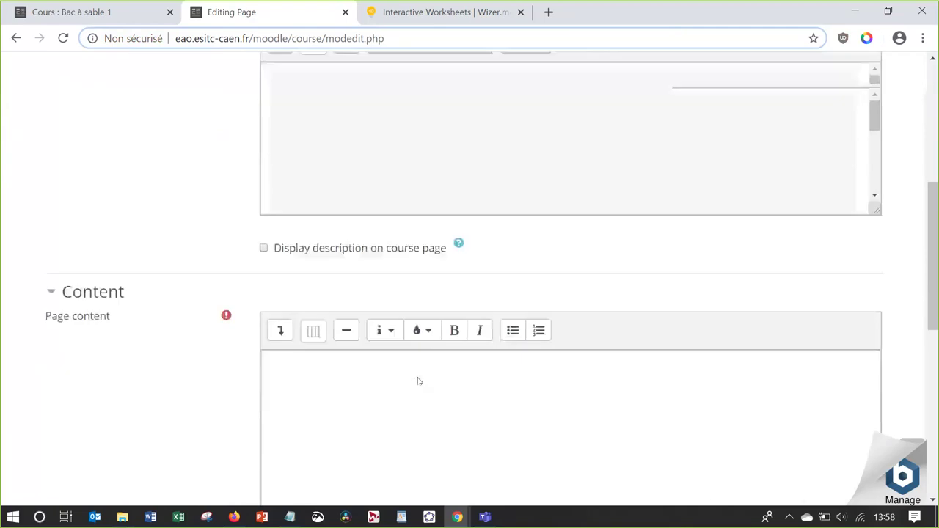
left_click(281, 318)
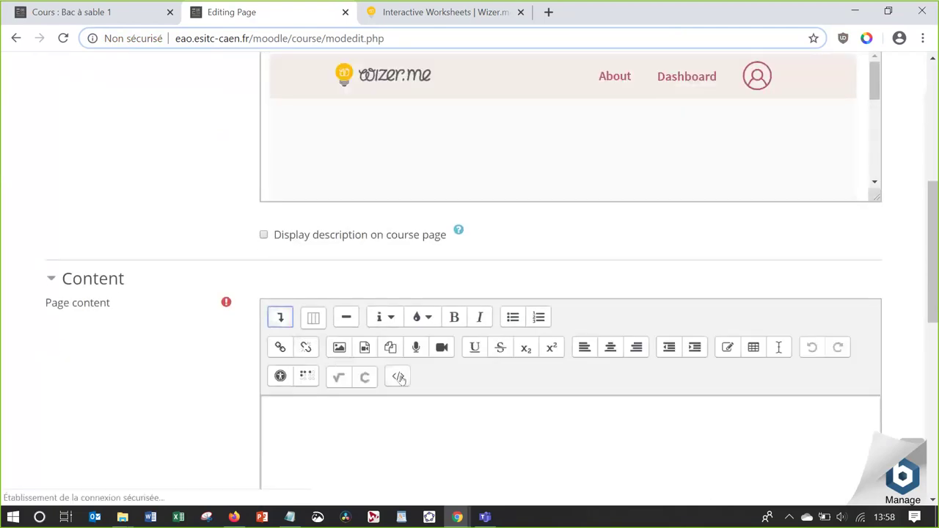
left_click(399, 378)
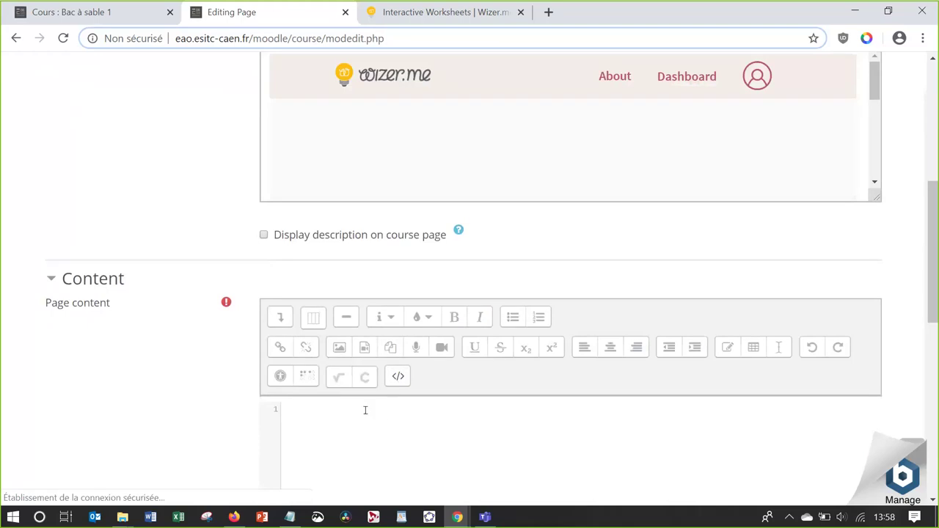
type("<iframe src=\"https://app.wizer.me/learn/2938C5\" width=\"800px\" height=\"600px\" frameborder=\"0\"></iframe>")
left_click(398, 376)
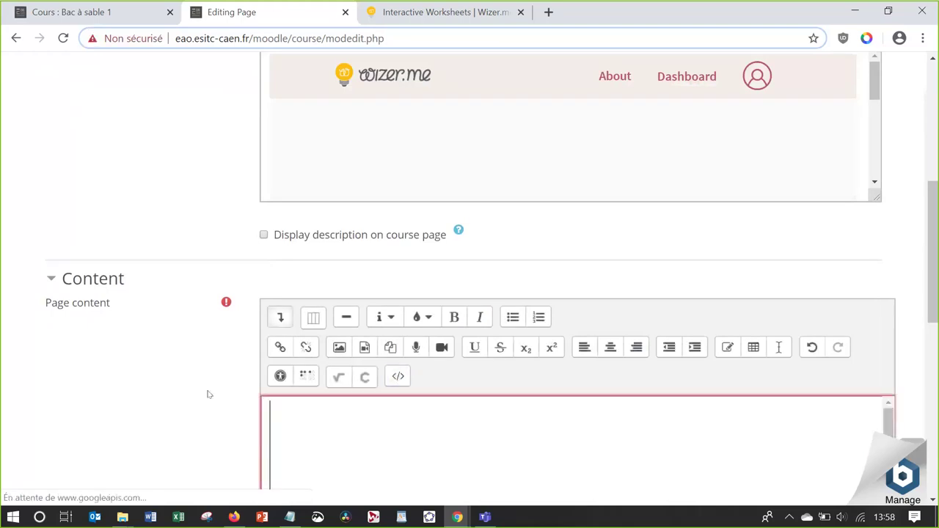
scroll(206, 392, "down", 2)
scroll(207, 394, "down", 5)
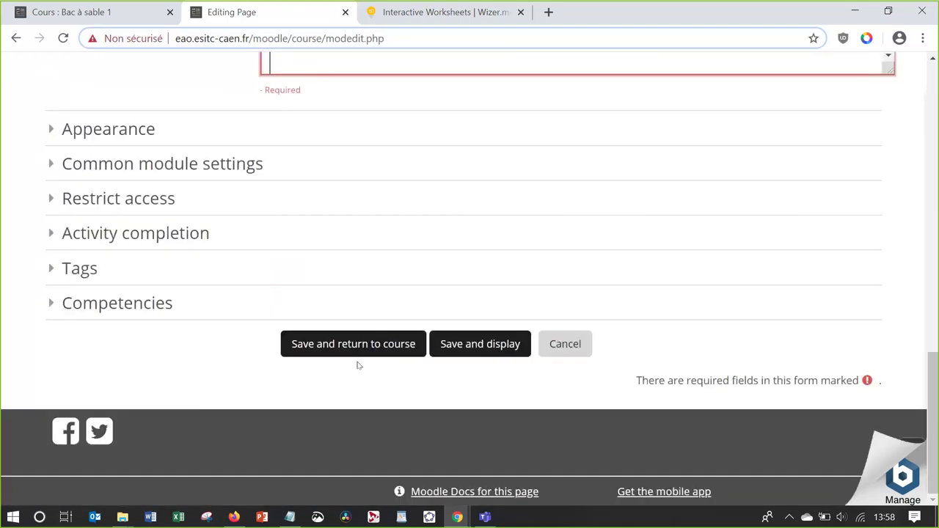
left_click(444, 345)
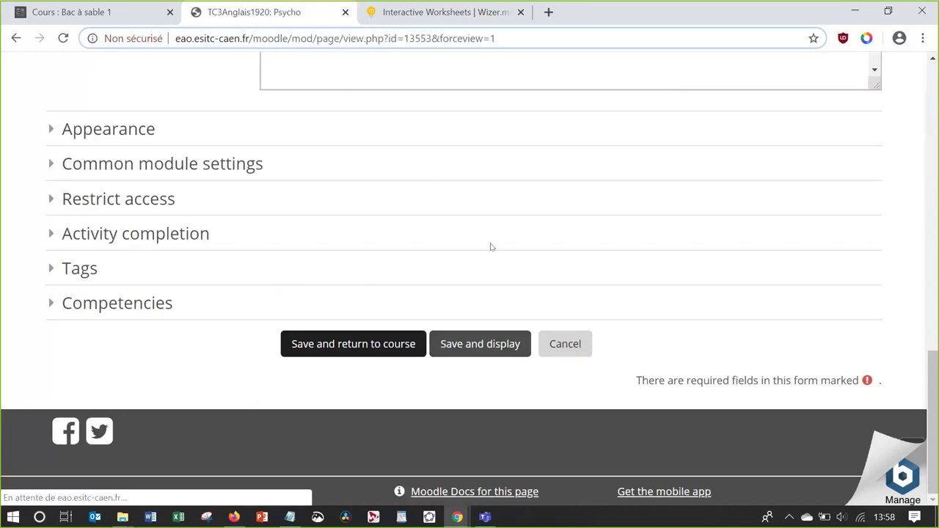
Scroll the Psycho page to view the embedded Wizer worksheet and deselect the embed code in Wizer
scroll(413, 389, "down", 1)
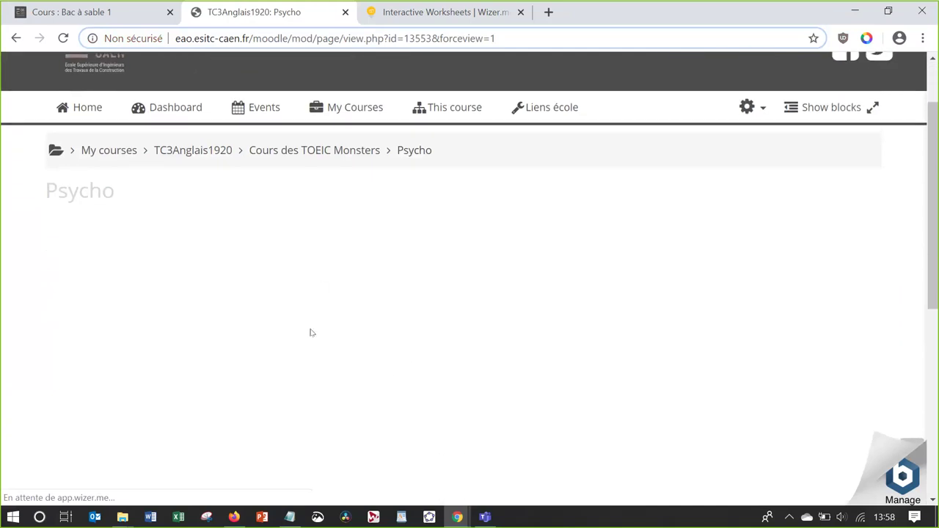
scroll(409, 336, "down", 1)
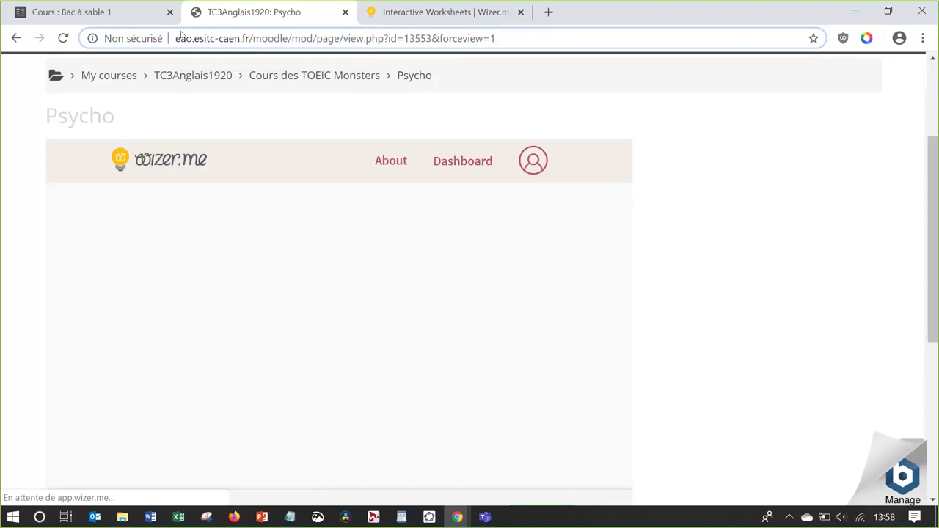
scroll(134, 138, "up", 2)
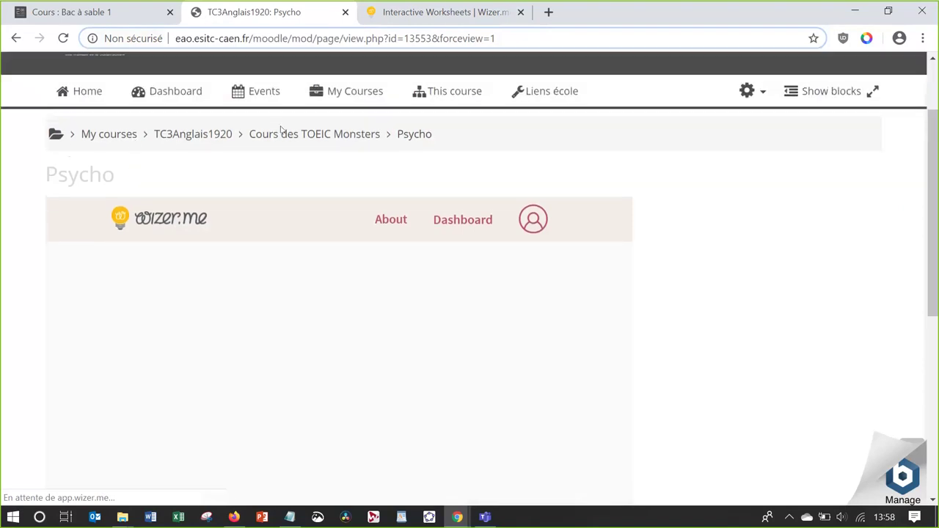
left_click(372, 14)
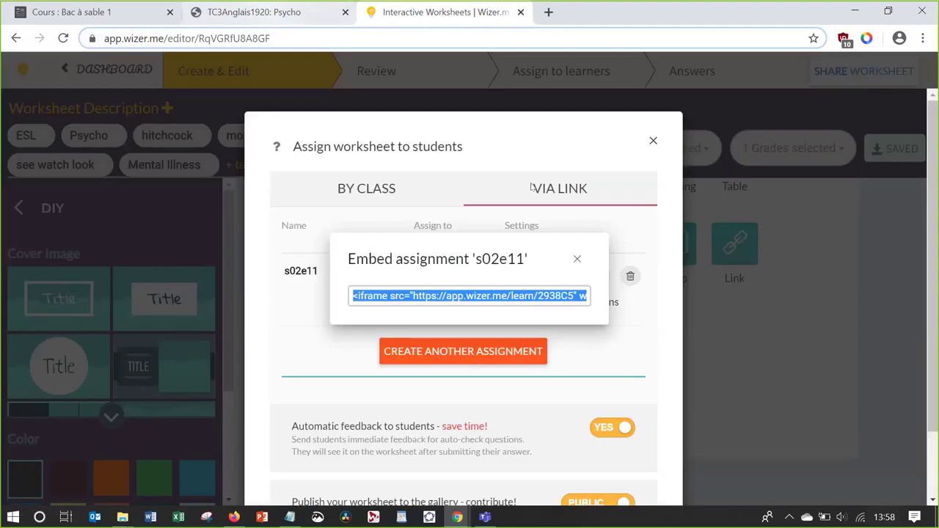
left_click(653, 142)
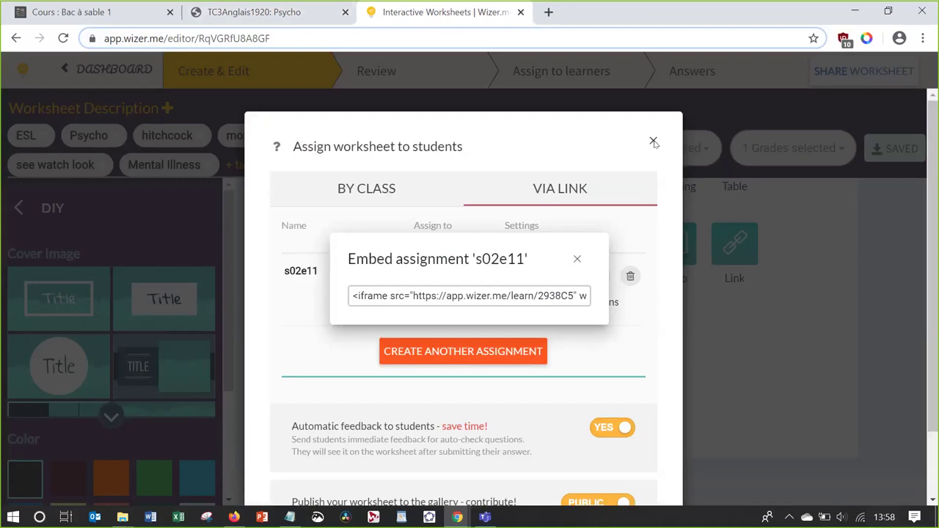
left_click(261, 12)
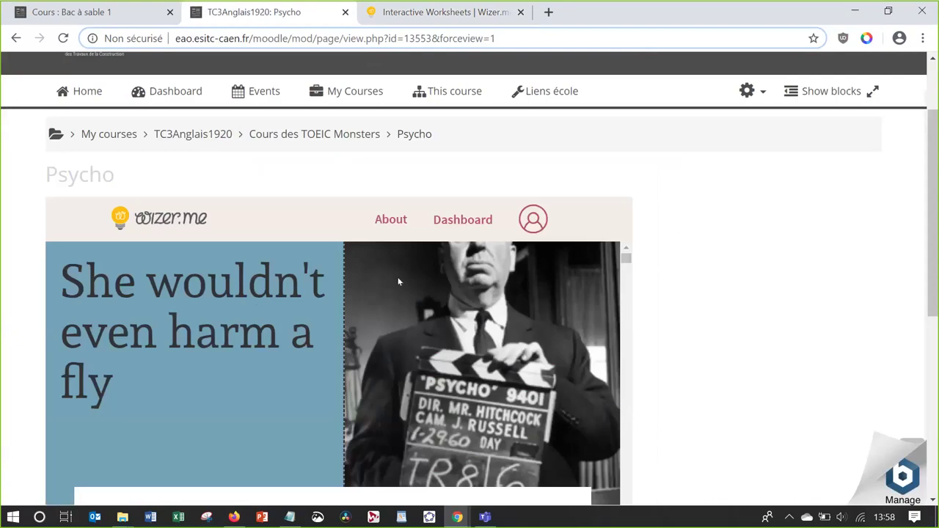
Go back to Cours des TOEIC Monsters via the breadcrumb and switch to the presentation
scroll(444, 397, "down", 1)
scroll(444, 397, "down", 3)
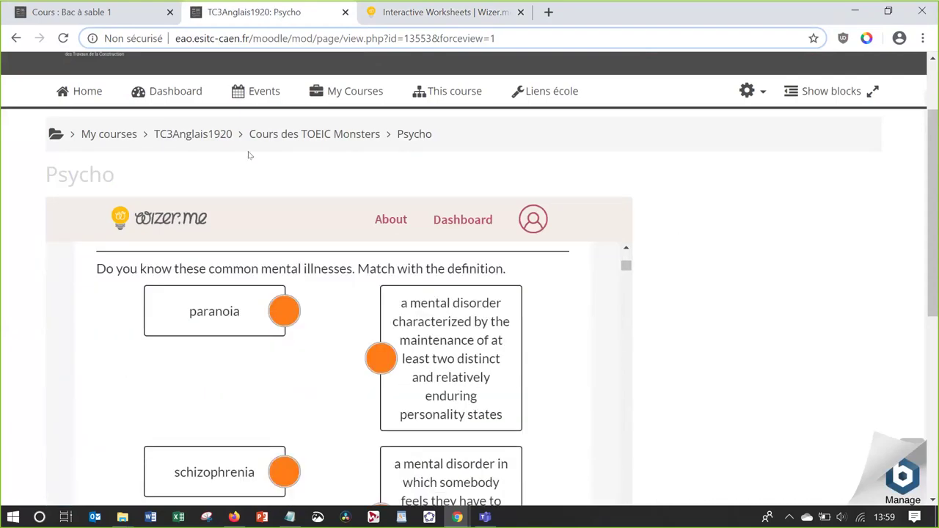
left_click(275, 135)
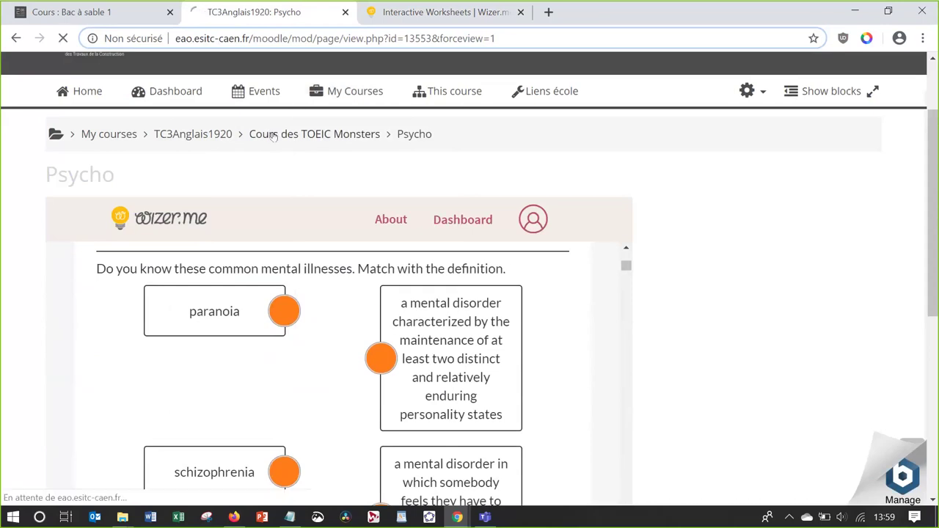
key("alt+Tab")
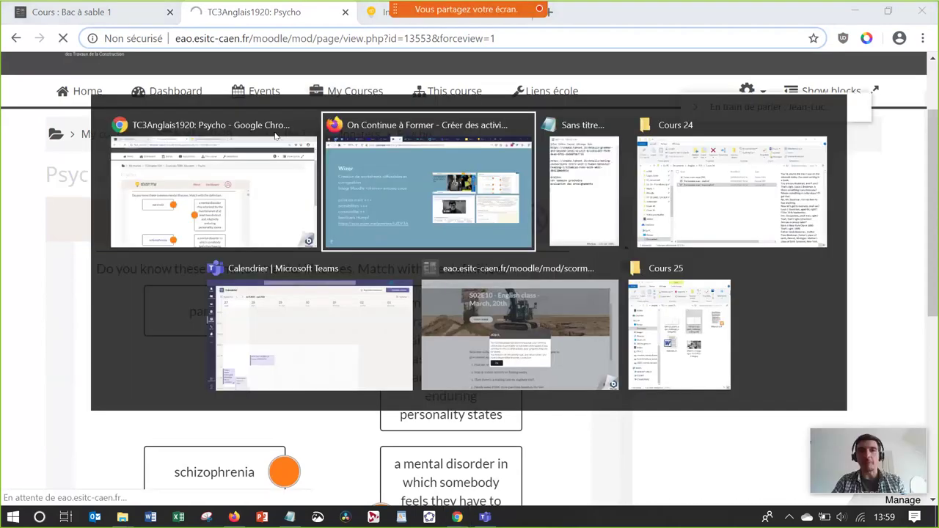
Advance to the Articulate Rise slide and open the 'S02E10 - English class - March, 20th' preview
key("Right")
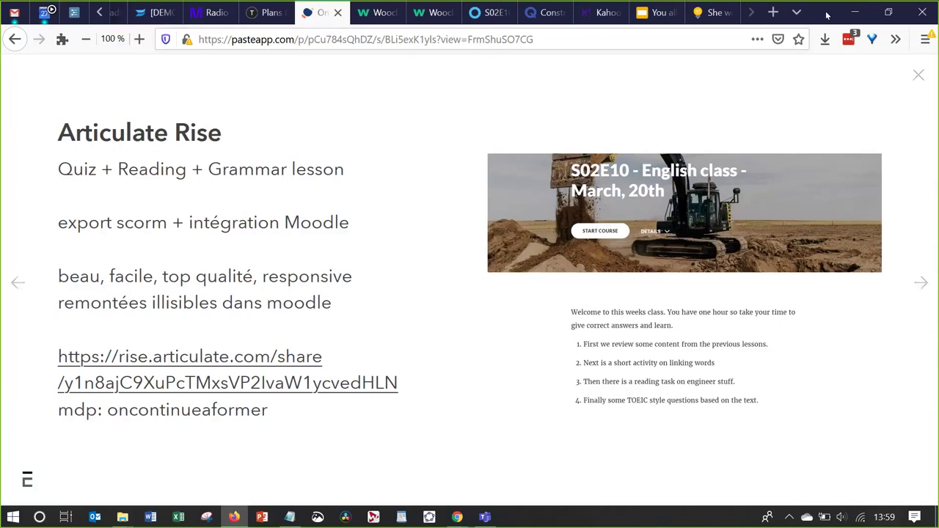
left_click_drag(789, 12, 789, 53)
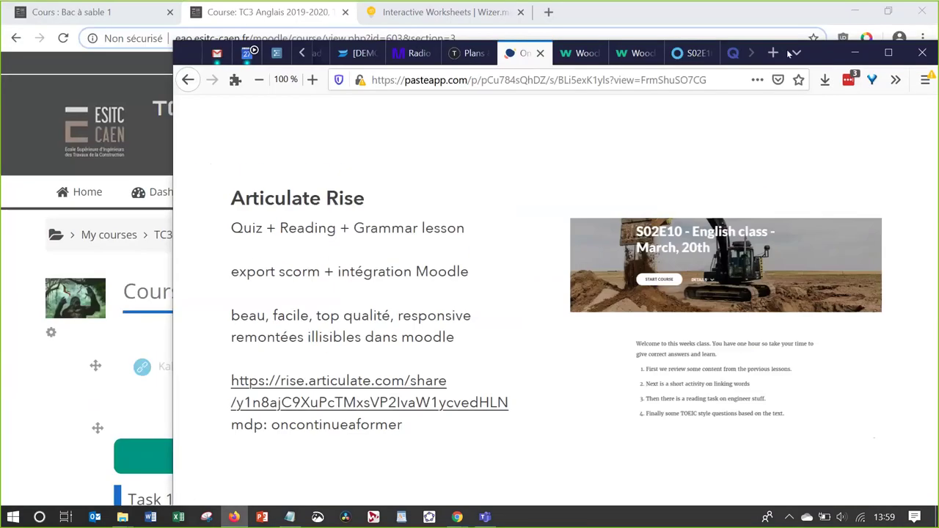
left_click(695, 53)
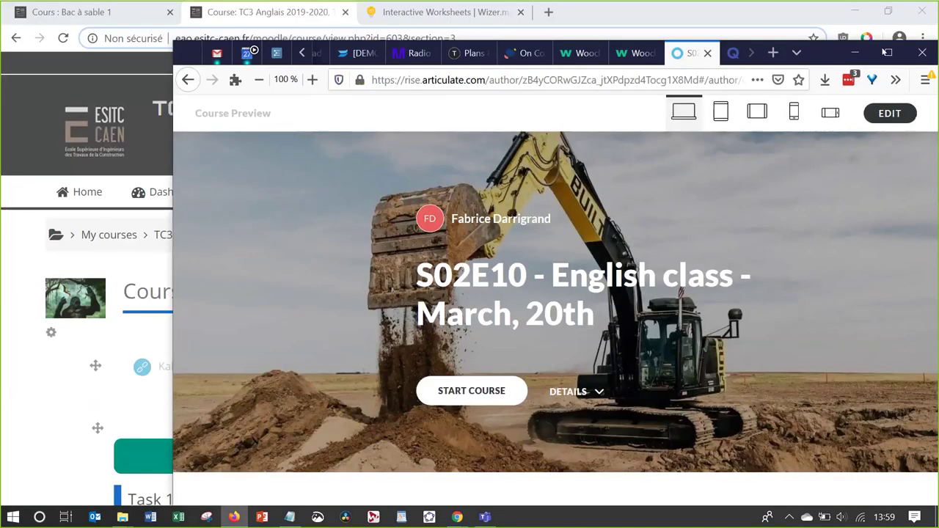
Maximize the browser and start the Rise course at its first lesson
left_click(887, 53)
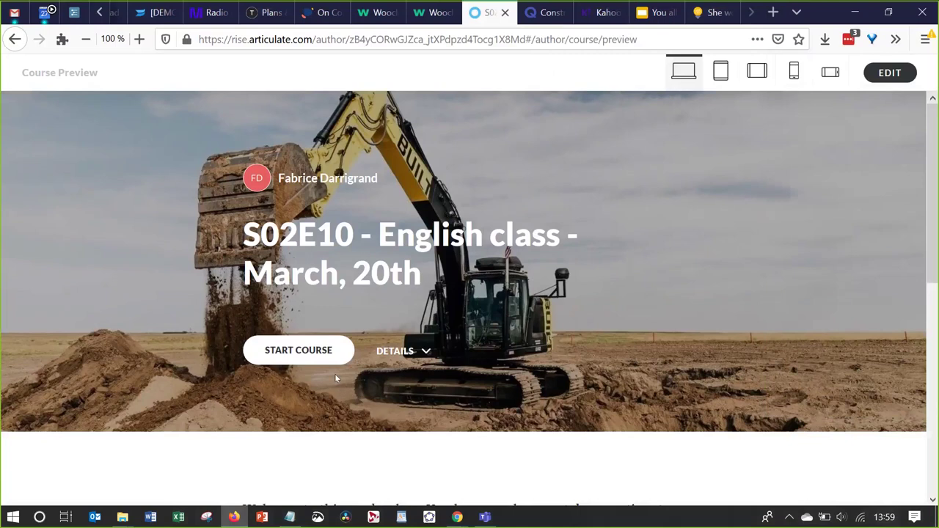
scroll(334, 376, "down", 5)
scroll(335, 375, "down", 3)
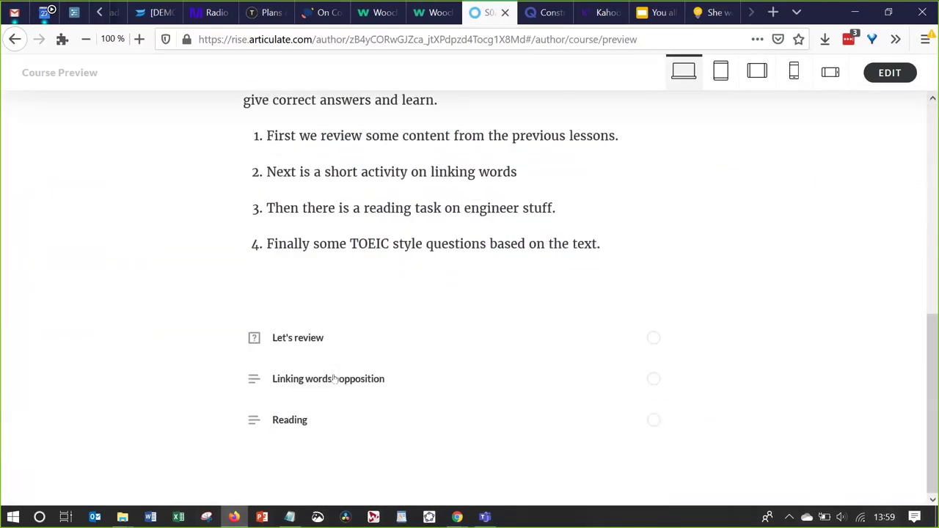
scroll(334, 379, "up", 2)
scroll(334, 378, "up", 3)
left_click(279, 233)
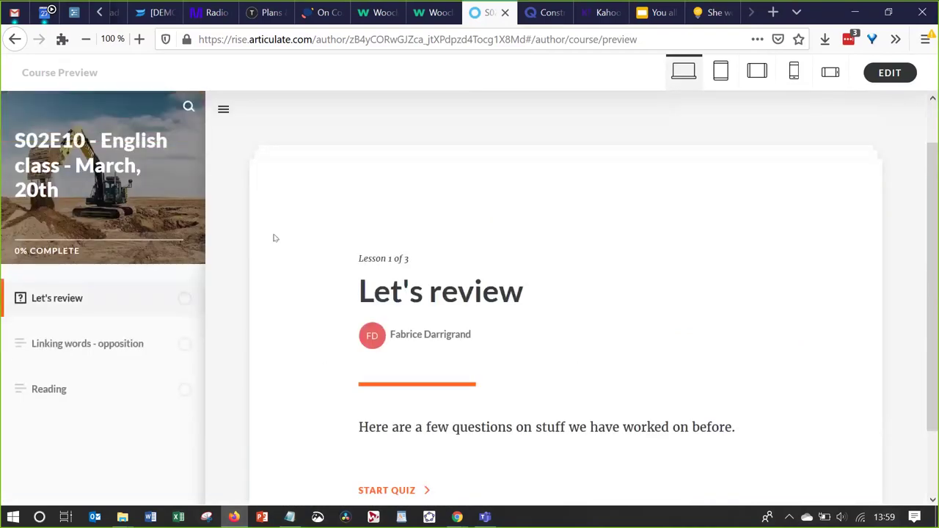
scroll(283, 316, "down", 2)
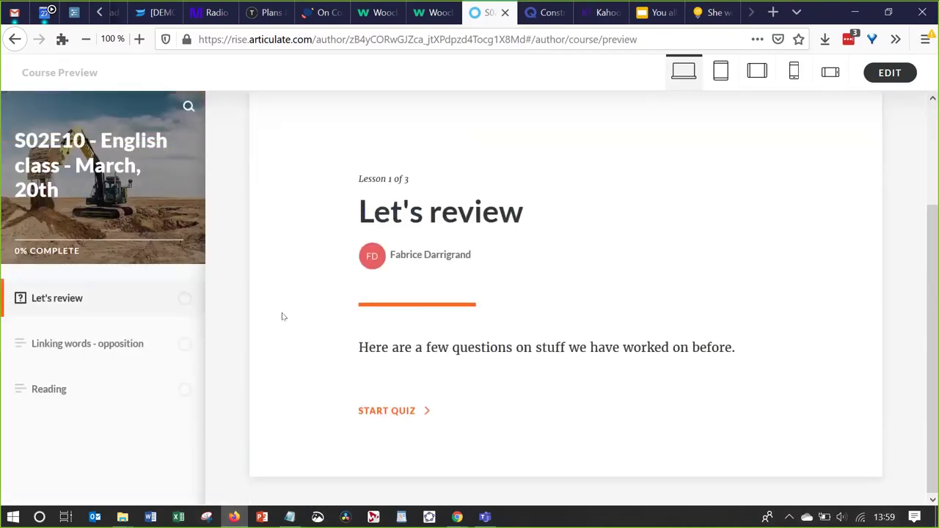
Begin the Let's review quiz and submit 'economically' for question 01/10
left_click(376, 412)
scroll(388, 389, "down", 1)
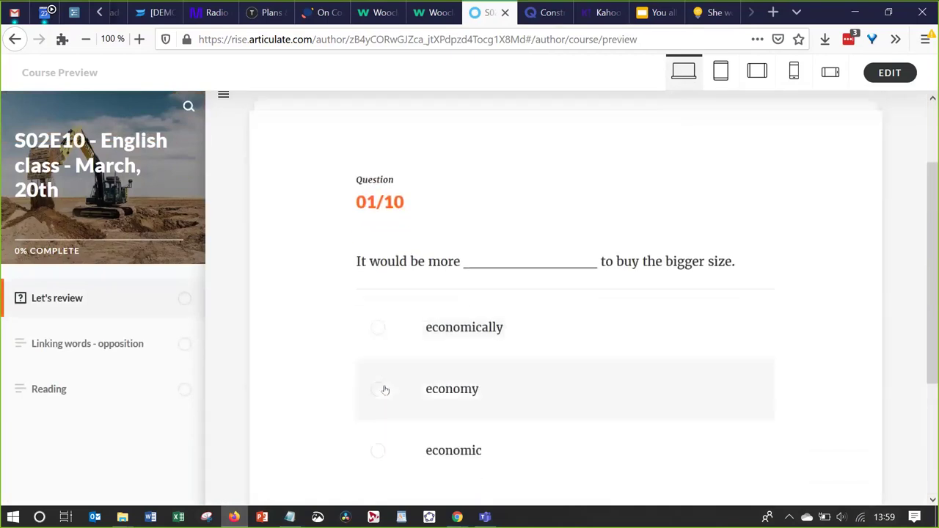
left_click(373, 333)
scroll(373, 330, "down", 3)
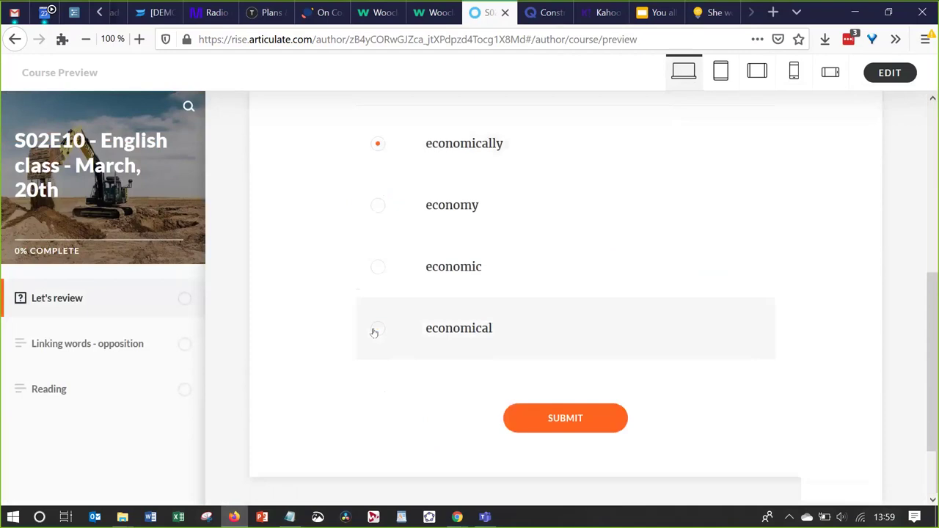
left_click(533, 422)
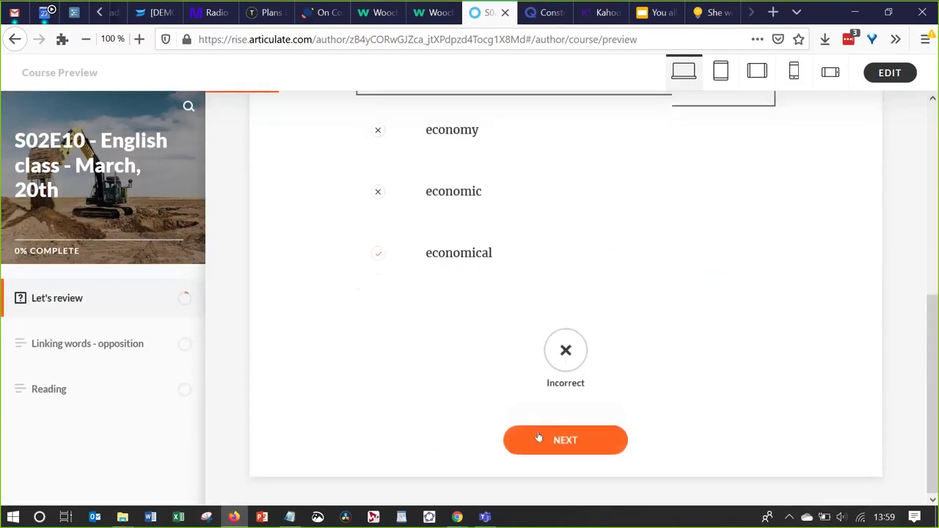
Answer the falling-sales question with 'board', then go to the Linking words - opposition lesson
left_click(562, 442)
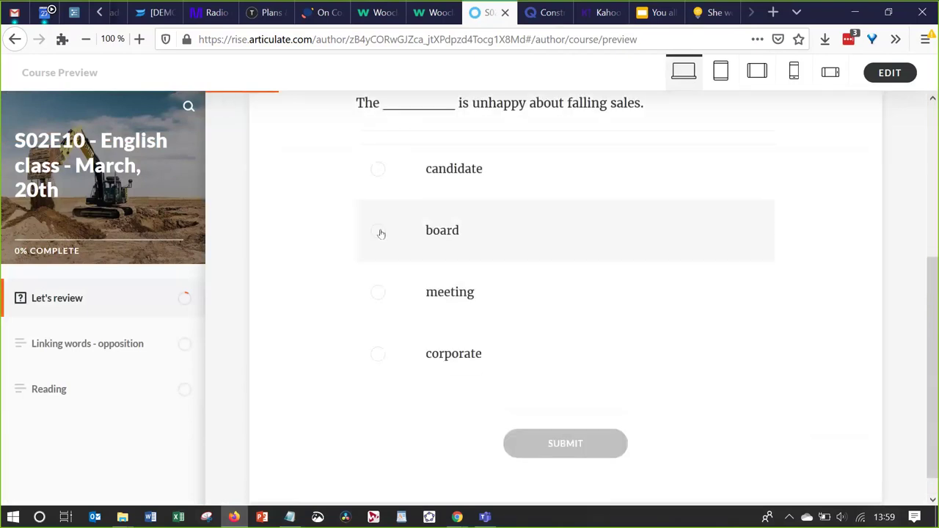
left_click(380, 230)
left_click(533, 444)
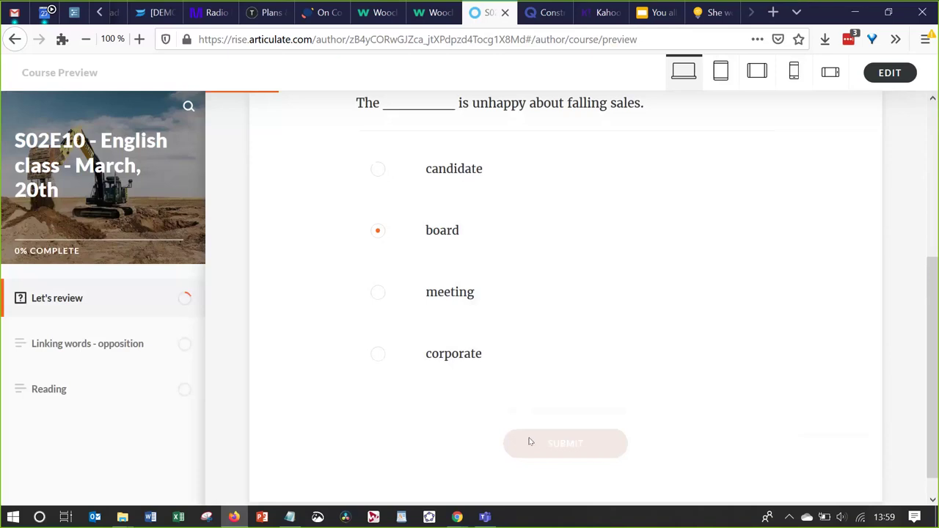
left_click(65, 345)
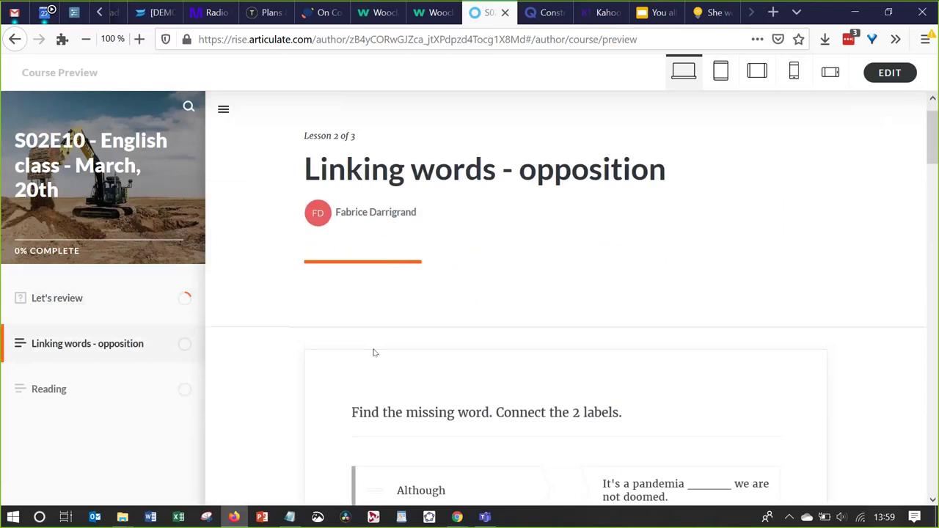
Match Despite, But and Although to their sentences and submit the matching exercise
scroll(373, 353, "down", 5)
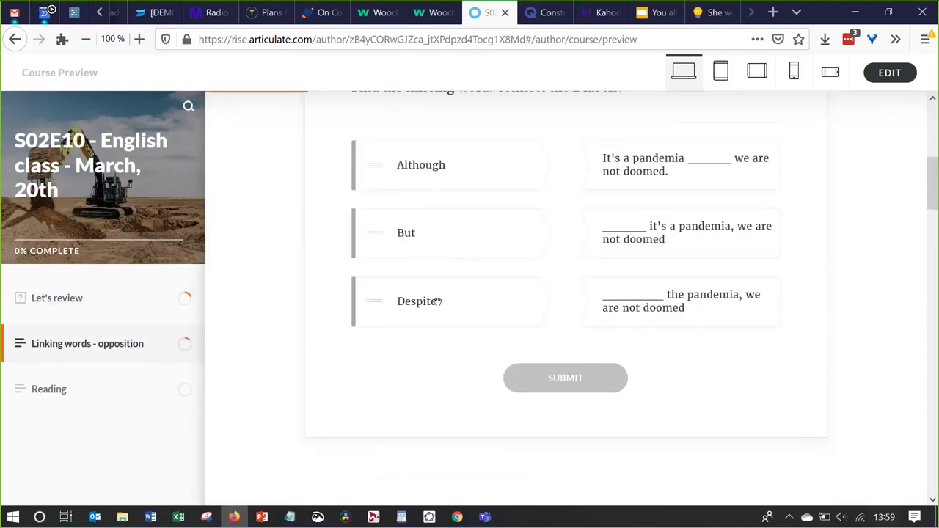
left_click(476, 308)
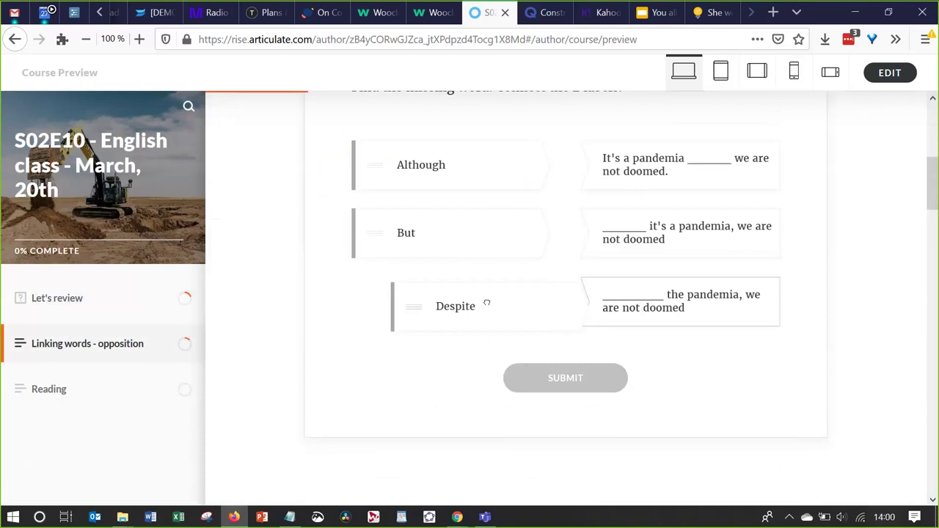
left_click(497, 246)
left_click_drag(451, 169, 506, 166)
left_click(538, 389)
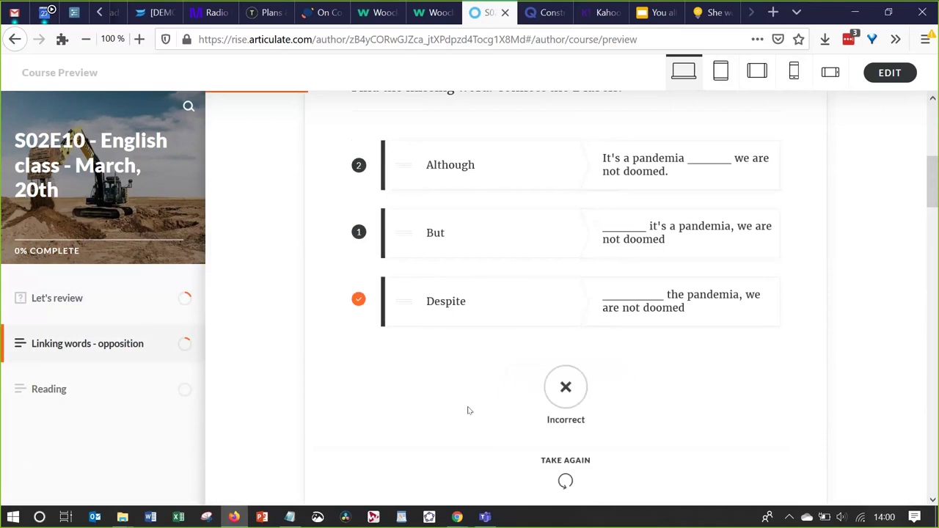
Flip the But and Although cards to read their explanations
scroll(468, 410, "down", 5)
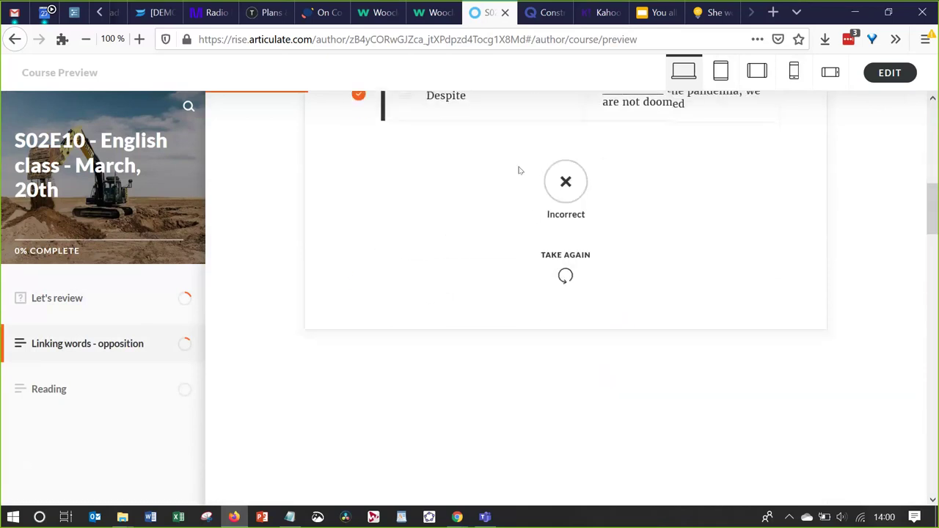
scroll(491, 301, "down", 3)
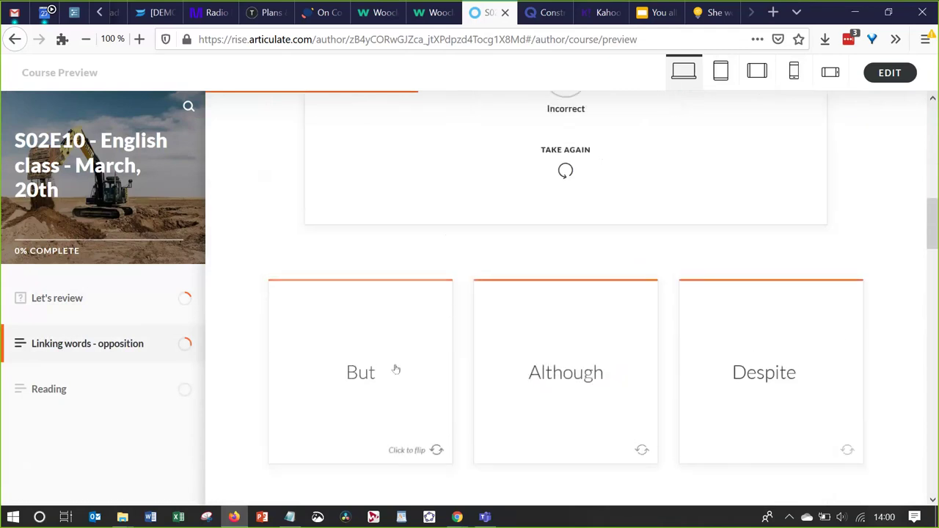
left_click(395, 369)
left_click(592, 372)
Submit the answers to the lost-game question
scroll(564, 365, "down", 5)
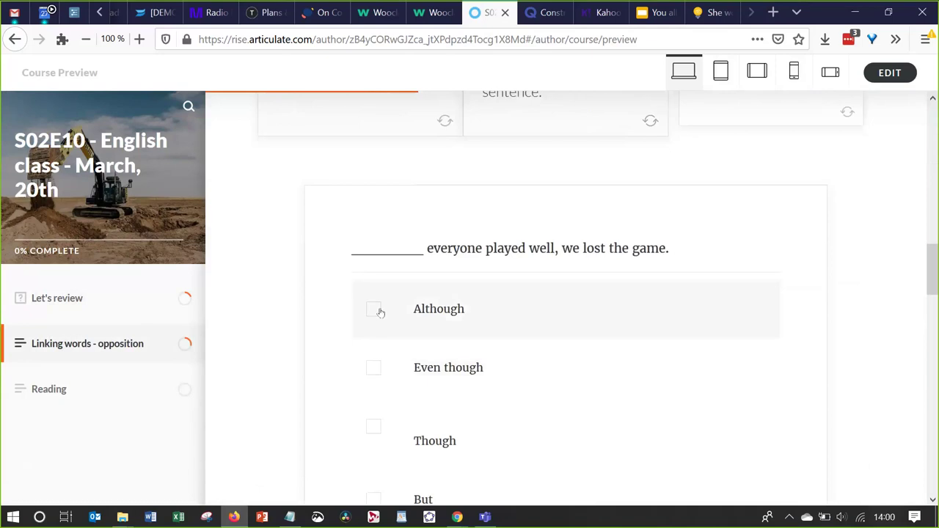
scroll(379, 313, "down", 5)
scroll(524, 311, "up", 2)
left_click(535, 312)
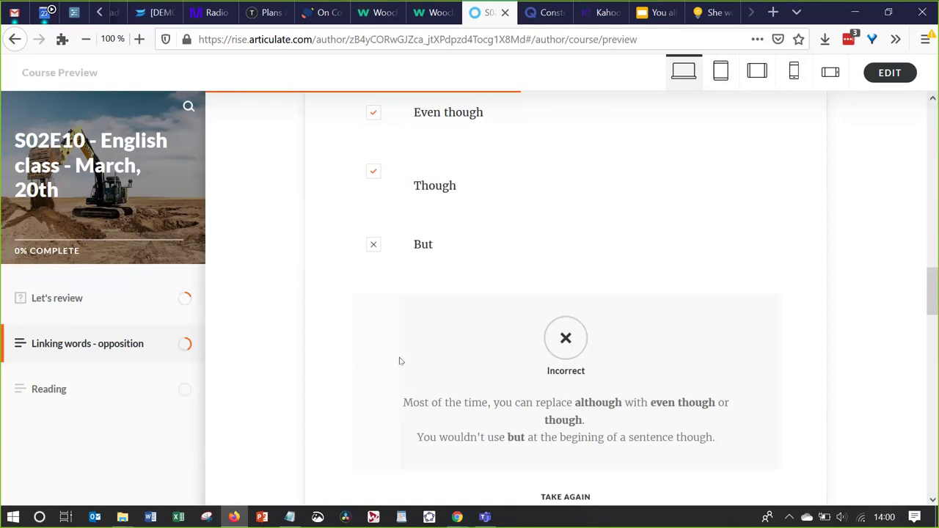
Answer the shaking-voice question with 'despite' and 'in spite of' and submit
scroll(400, 360, "down", 5)
scroll(400, 360, "down", 4)
scroll(397, 360, "up", 2)
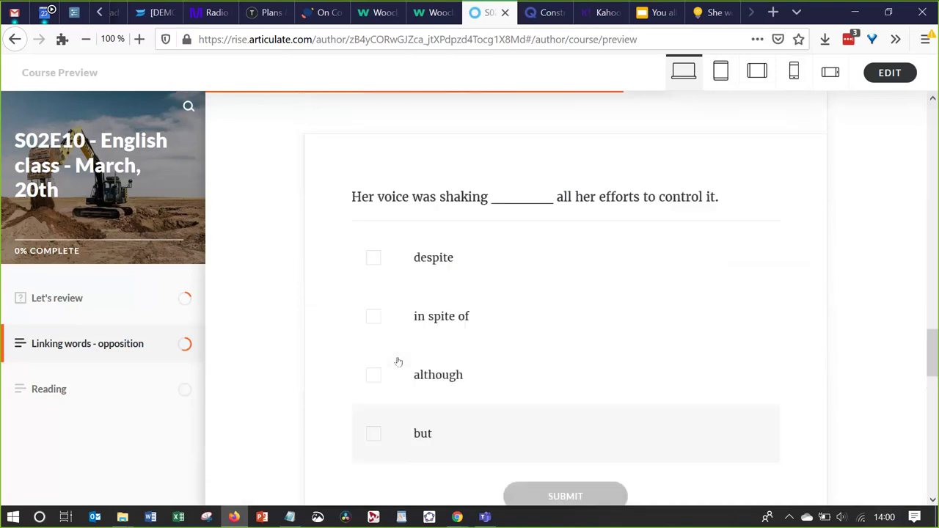
left_click(374, 255)
left_click(373, 312)
scroll(481, 411, "down", 1)
left_click(545, 438)
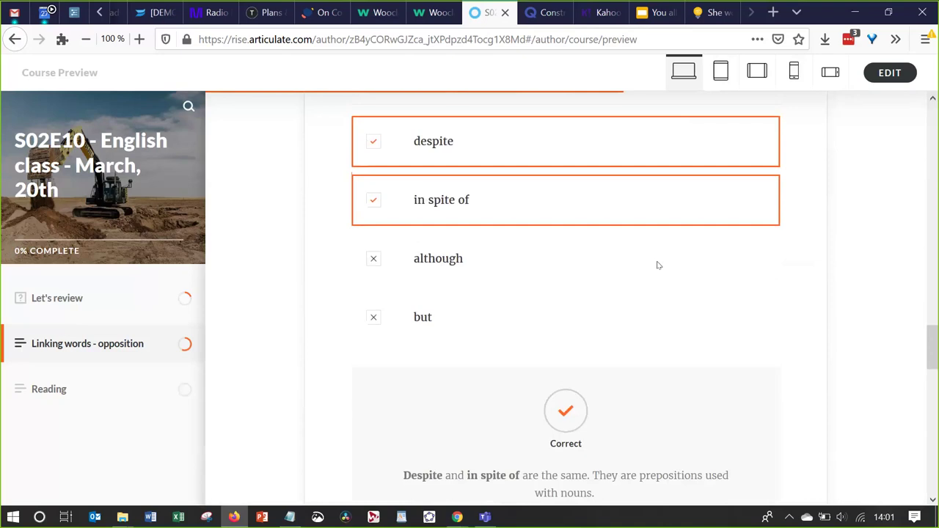
Preview the lesson at tablet portrait and tablet landscape sizes, then return to desktop layout
left_click(720, 73)
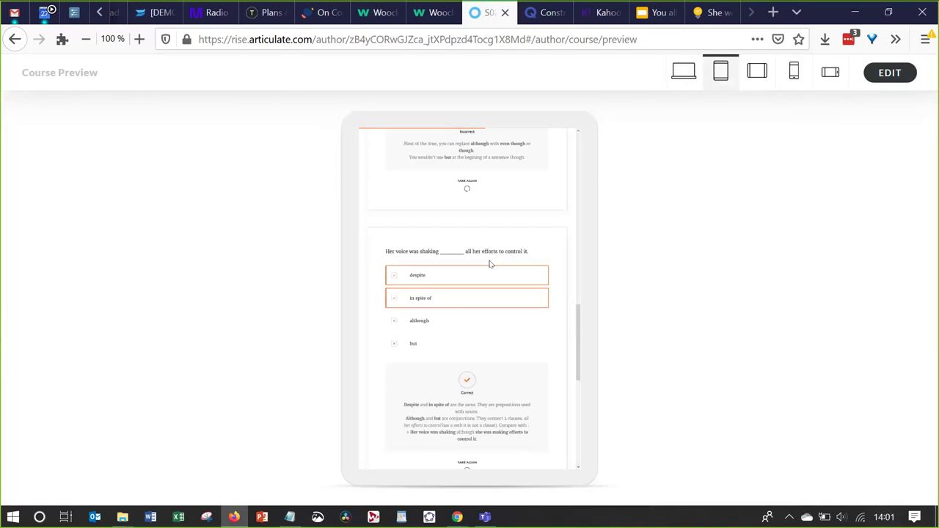
scroll(491, 264, "down", 5)
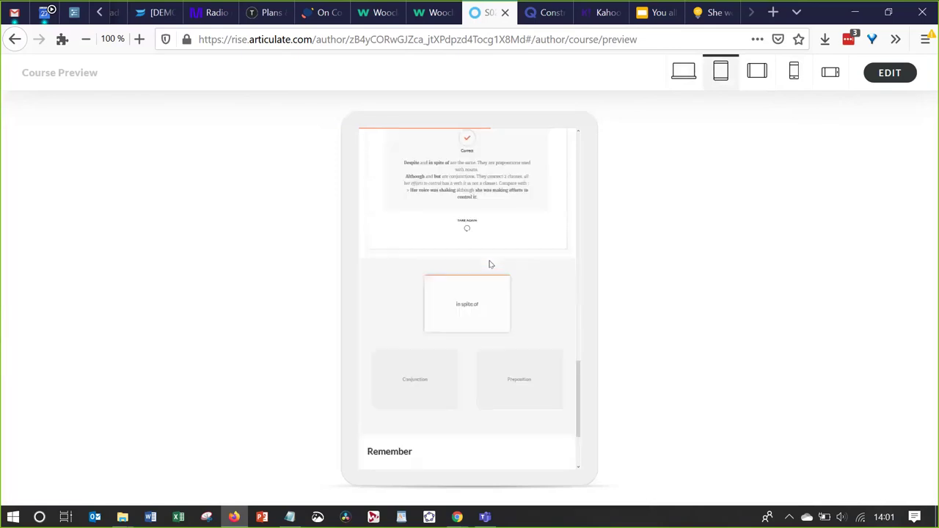
scroll(490, 264, "down", 2)
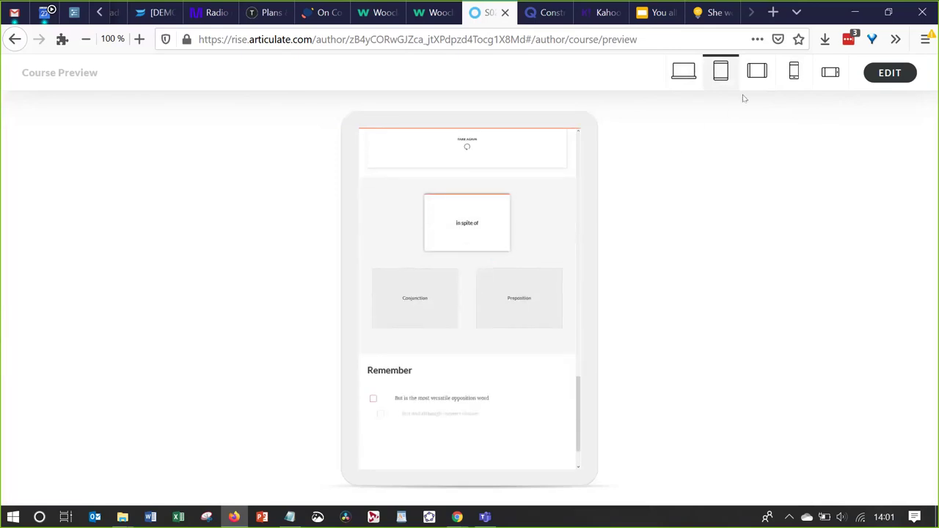
left_click(757, 70)
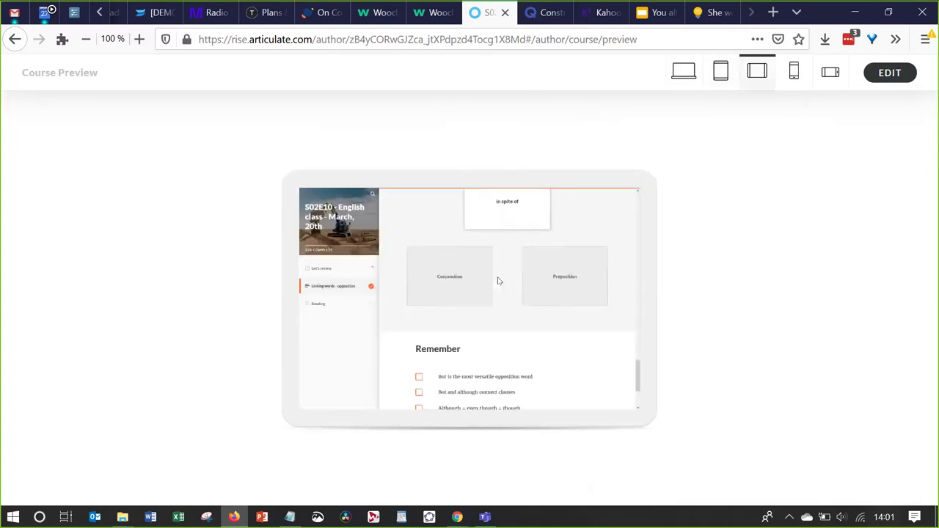
scroll(499, 282, "down", 3)
scroll(498, 281, "up", 10)
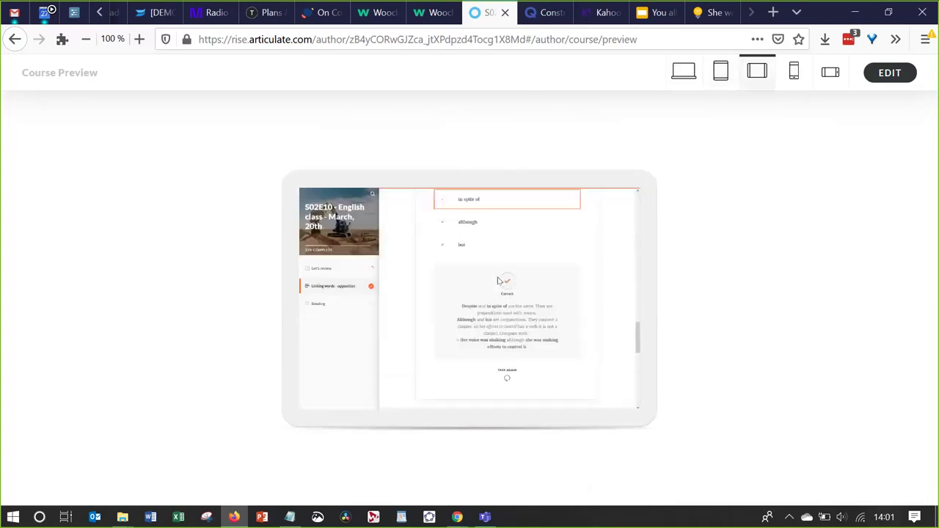
left_click(680, 76)
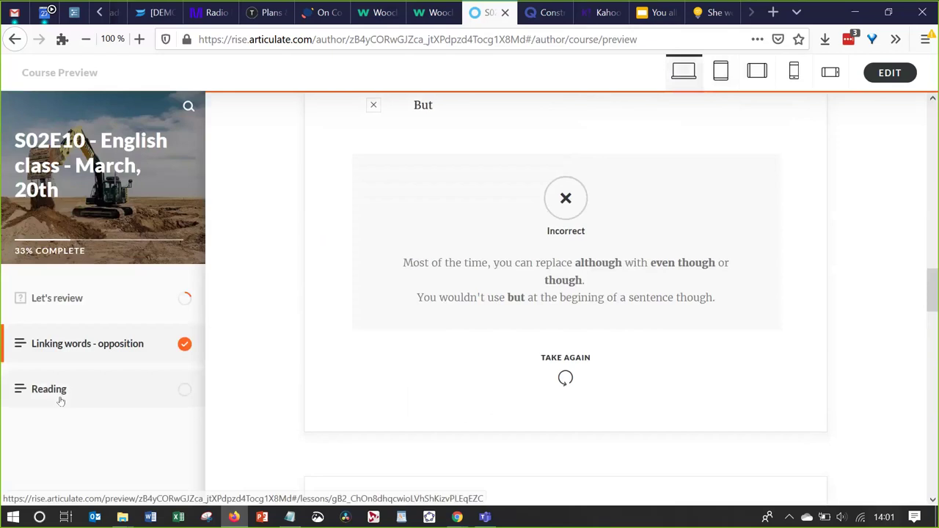
Scroll through the Reading lesson and continue to its next part
scroll(259, 374, "down", 3)
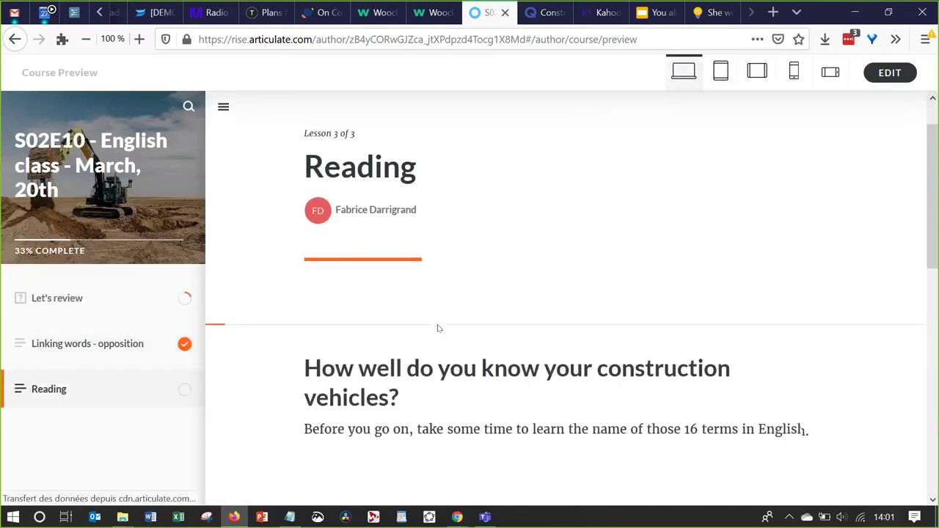
scroll(435, 327, "down", 2)
scroll(438, 327, "down", 2)
scroll(438, 328, "down", 2)
scroll(438, 328, "down", 1)
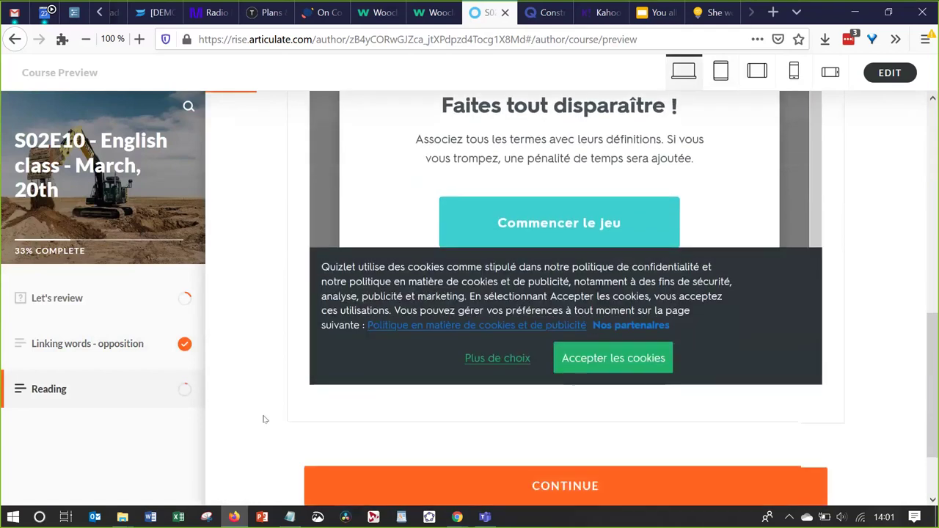
scroll(265, 419, "down", 1)
left_click(387, 406)
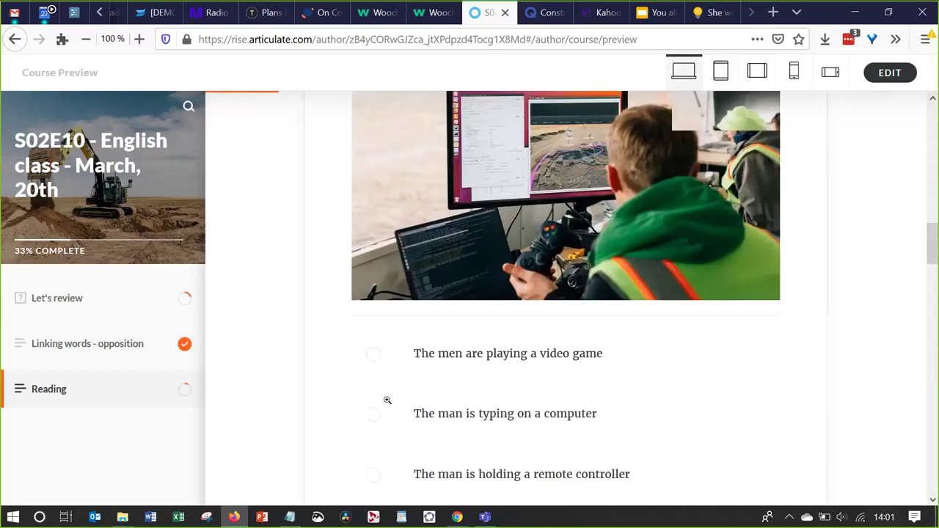
Advance to Check your understanding, then switch to the Wooclap poll results tab
scroll(388, 400, "down", 7)
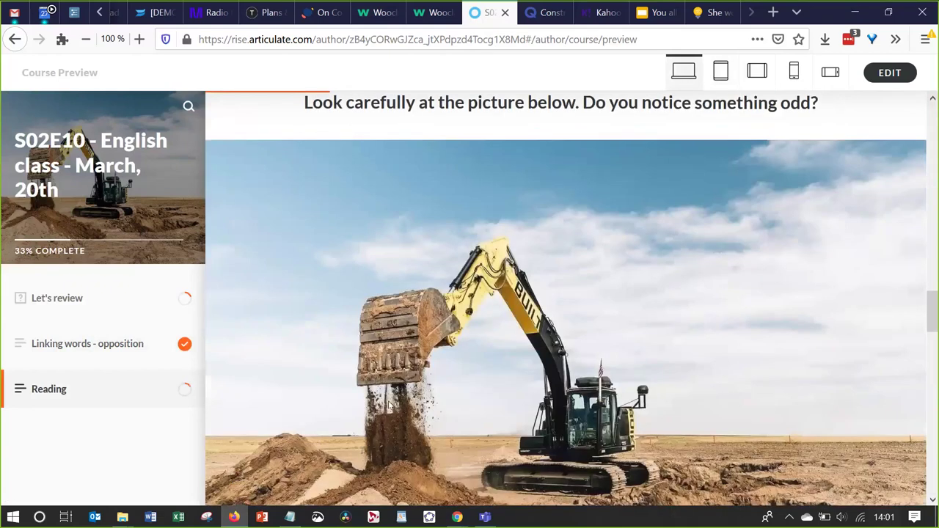
scroll(389, 404, "down", 11)
scroll(389, 404, "down", 8)
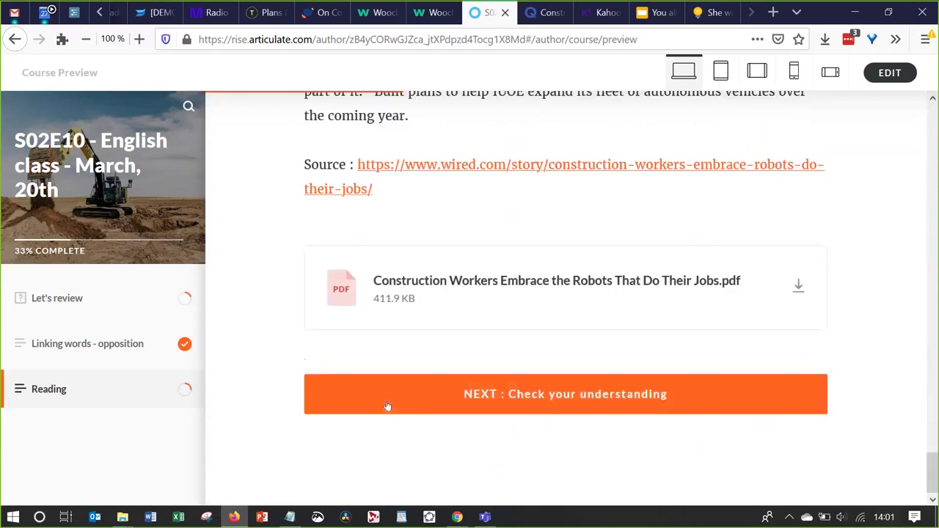
left_click(454, 396)
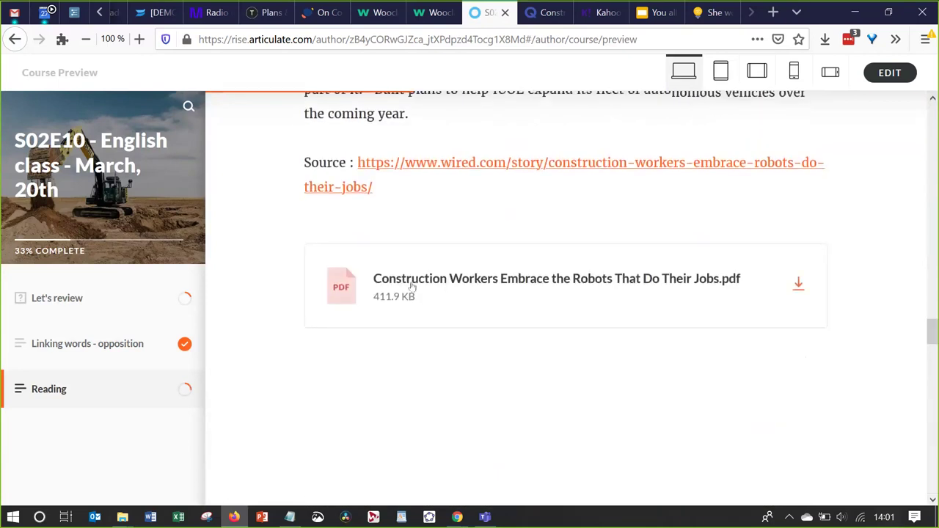
scroll(473, 358, "down", 2)
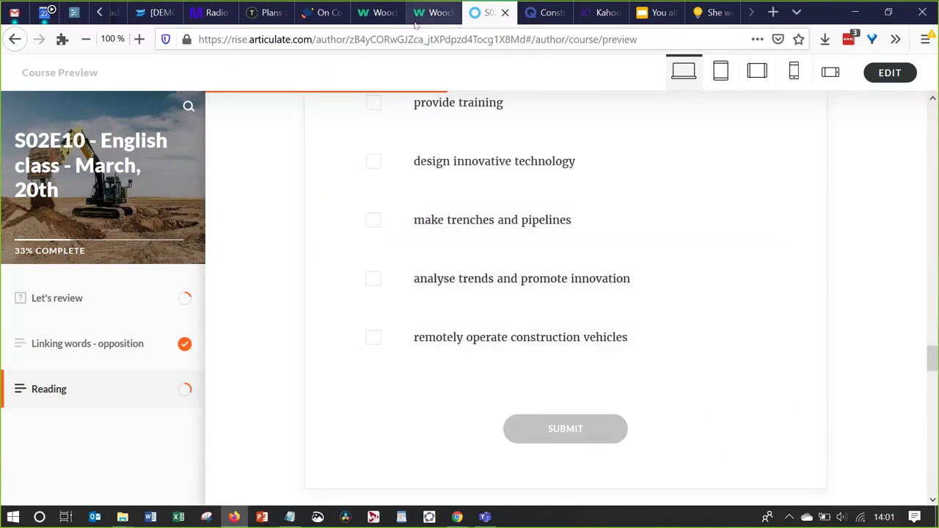
left_click(434, 12)
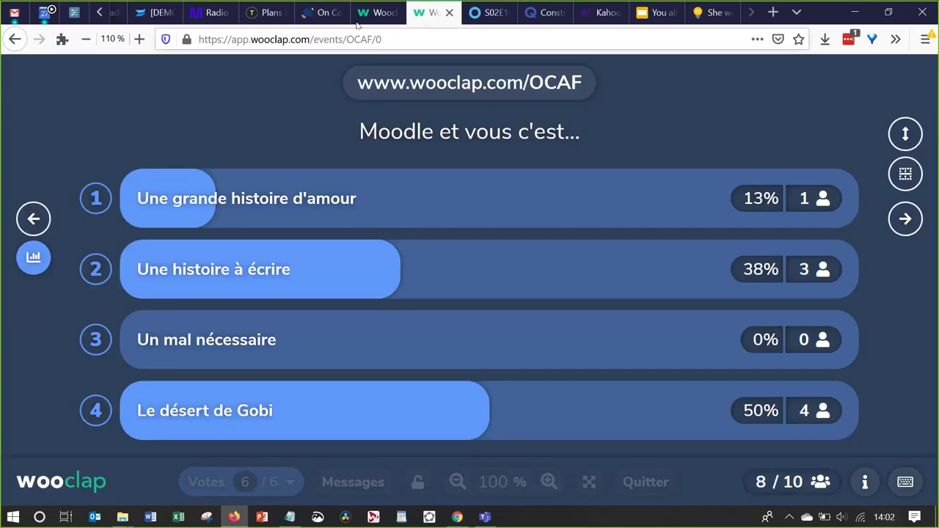
Switch to the Pasteapp tab showing the Articulate Rise slide
left_click(315, 15)
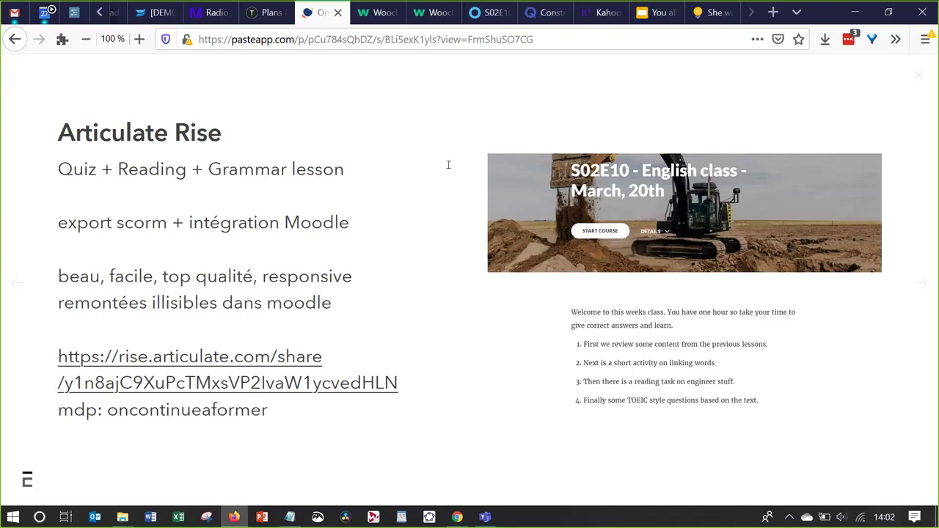
Switch between the Moodle course window and Pasteapp, opening find-in-page on the course
key("alt+Tab")
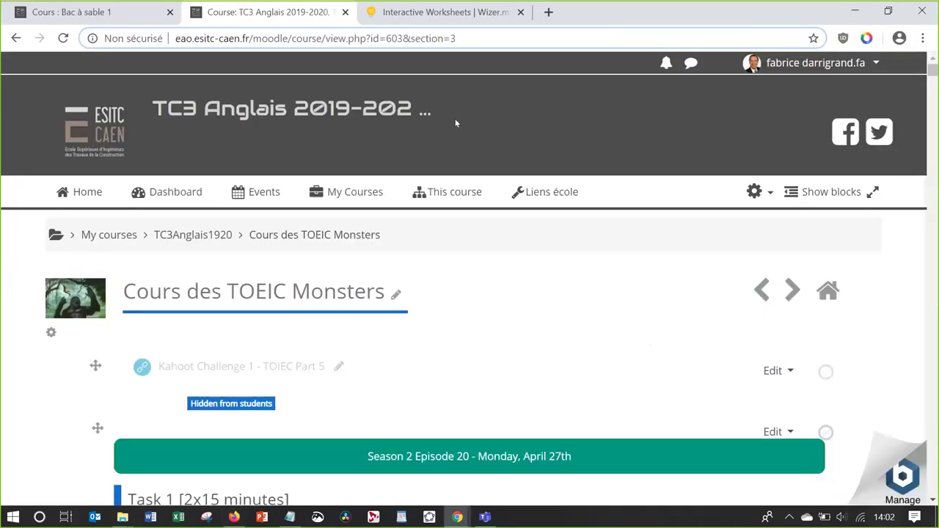
scroll(339, 352, "down", 3)
key("ctrl+f")
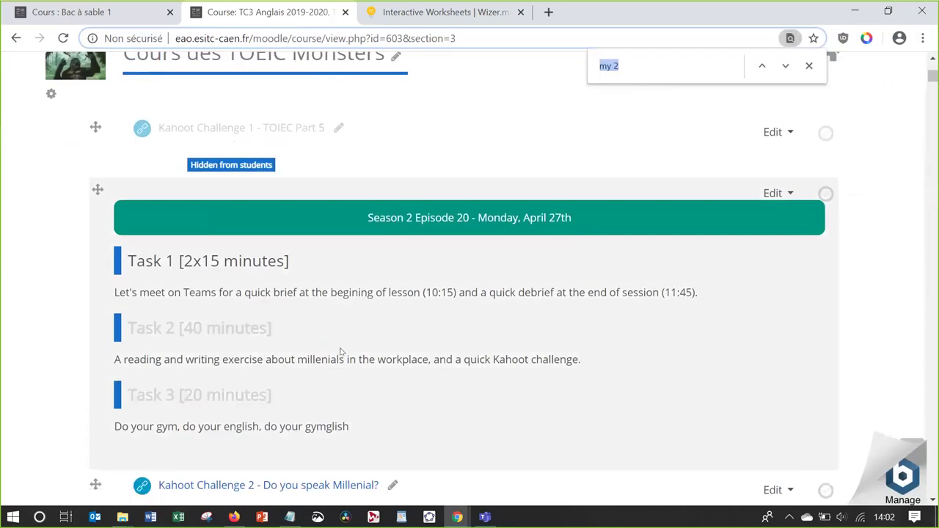
scroll(340, 353, "down", 1)
key("alt+Tab")
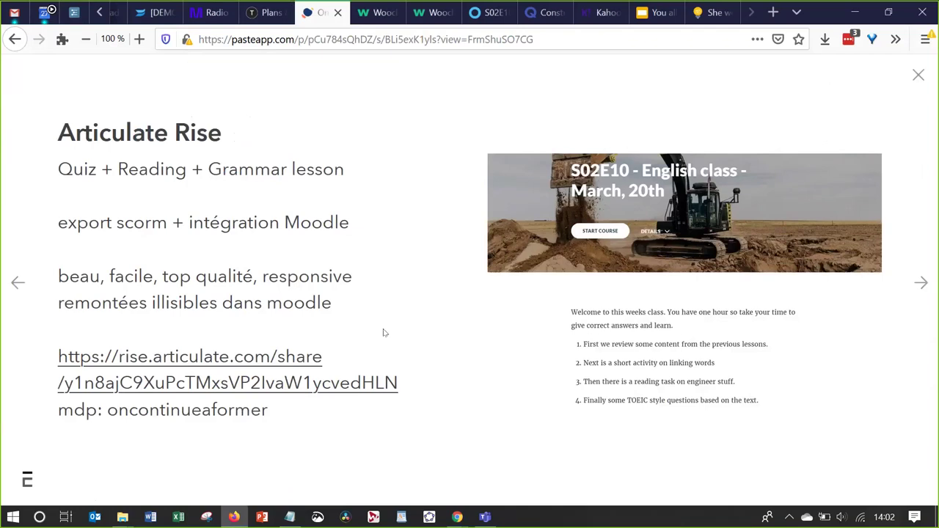
key("alt+Tab")
key("alt+Tab")
key("alt+Tab")
Scroll the TC3 Anglais course page past Episodes 14–11 to Season 2 Episode 10
scroll(382, 331, "down", 7)
scroll(383, 333, "down", 6)
scroll(383, 333, "down", 15)
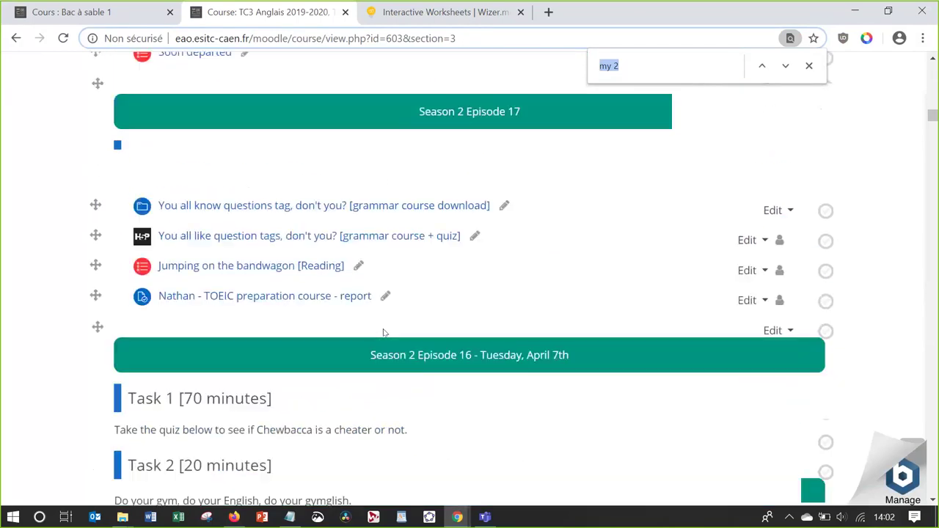
scroll(383, 333, "down", 12)
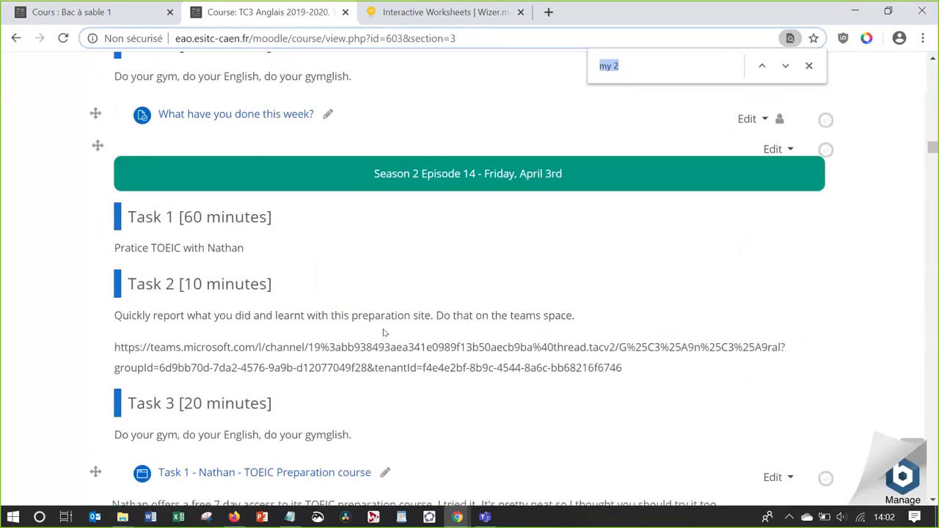
scroll(383, 333, "down", 12)
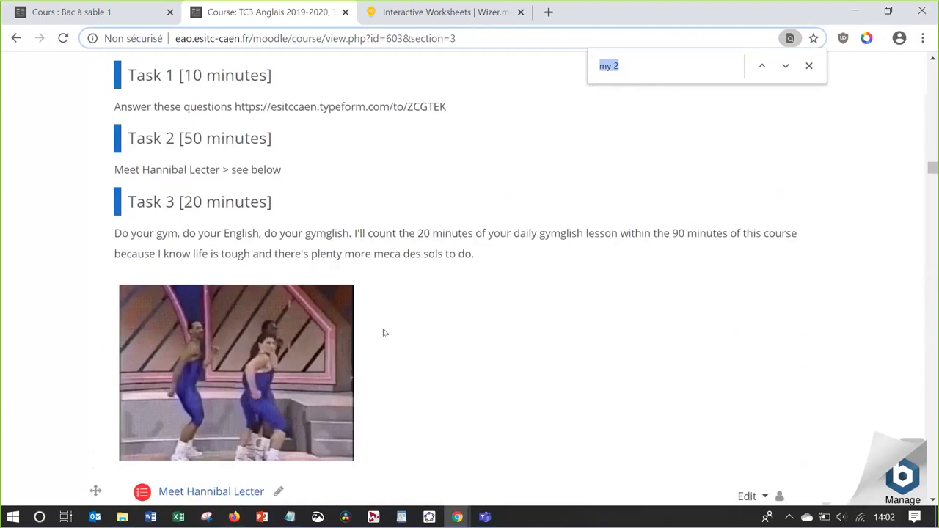
scroll(383, 332, "down", 4)
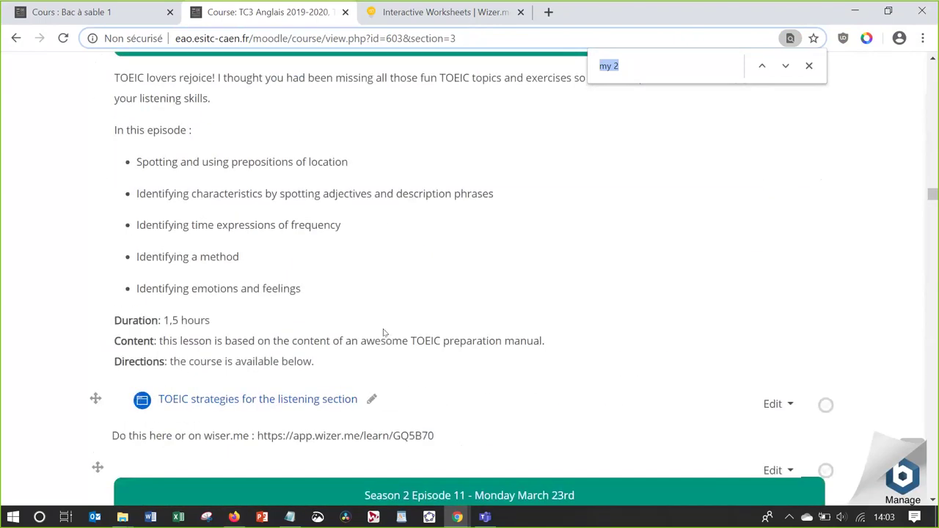
scroll(383, 332, "up", 1)
scroll(383, 332, "down", 10)
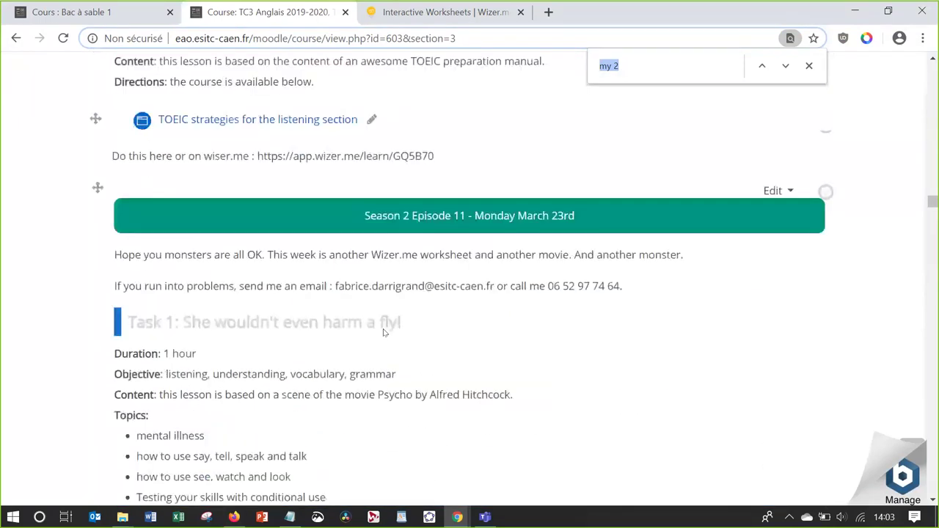
scroll(383, 332, "down", 5)
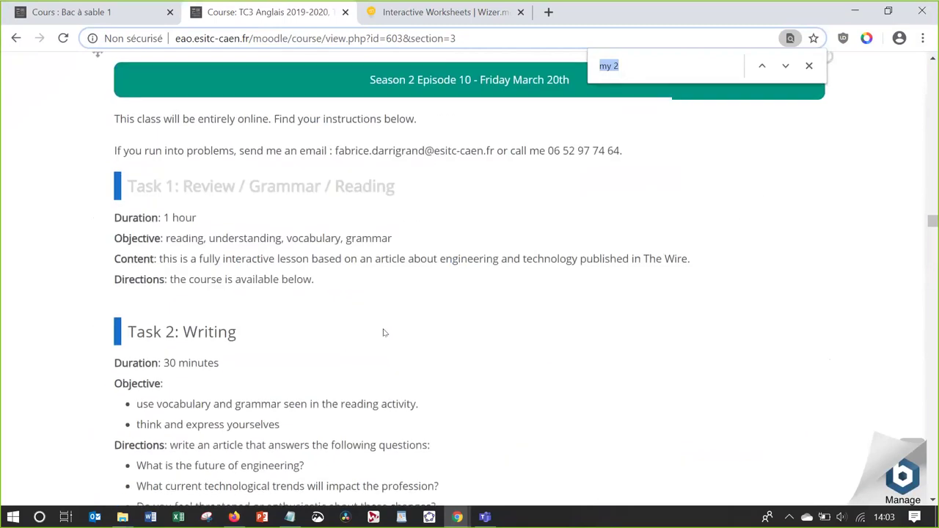
scroll(383, 333, "down", 1)
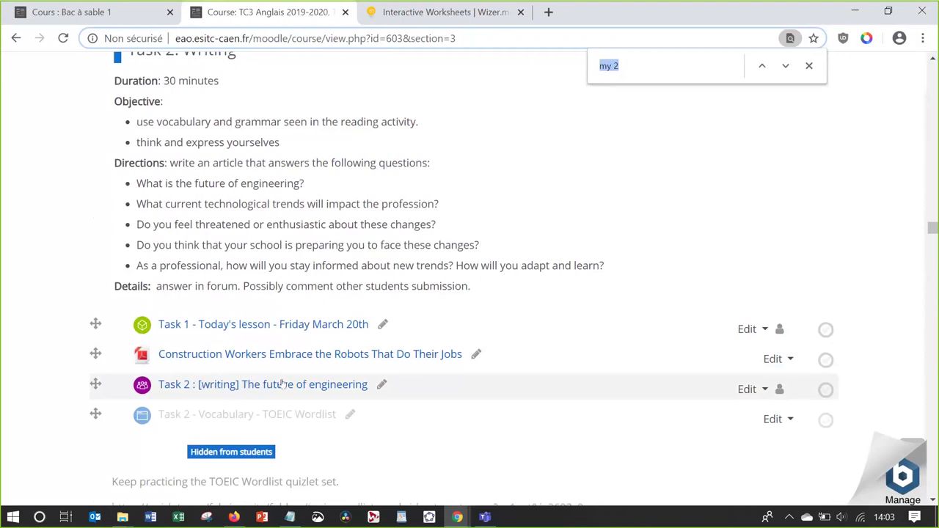
Open the Task 1 - Today's lesson - Friday March 20th SCORM activity and launch its quiz
left_click(284, 328)
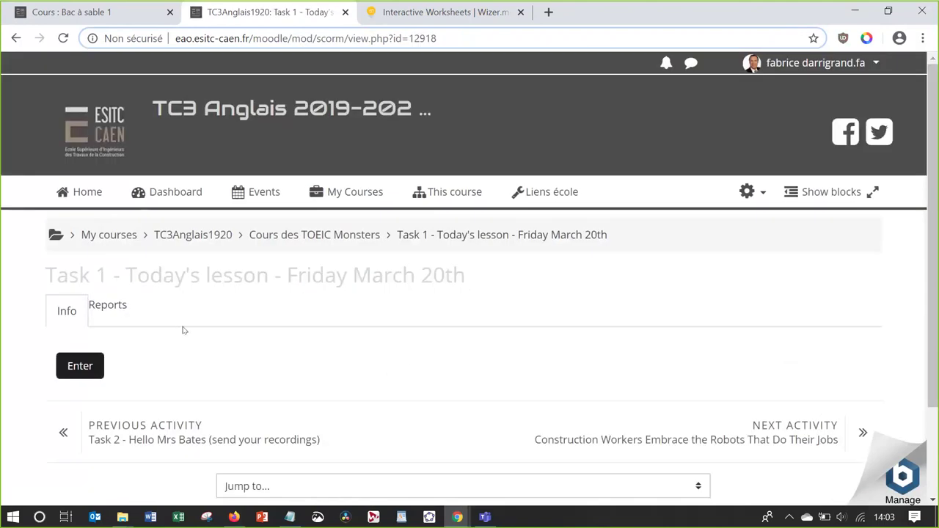
left_click(92, 362)
left_click(360, 398)
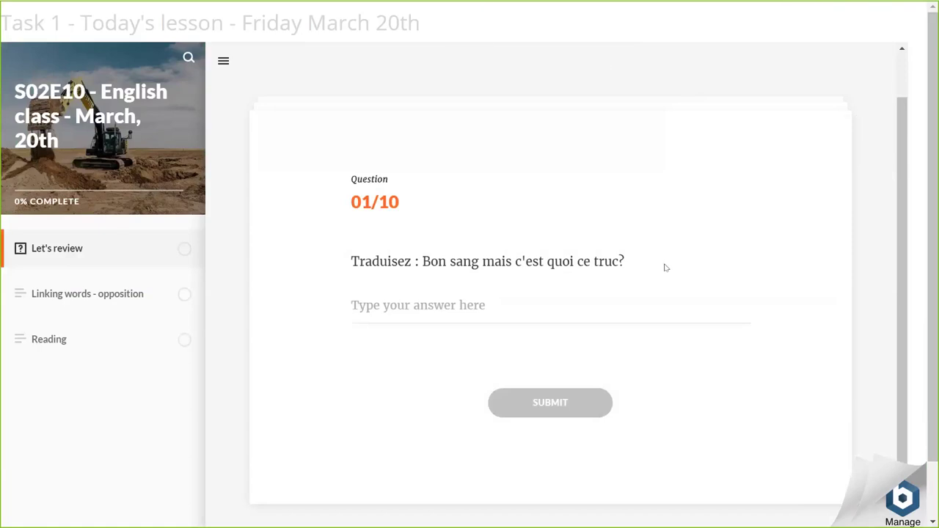
key("alt+Tab")
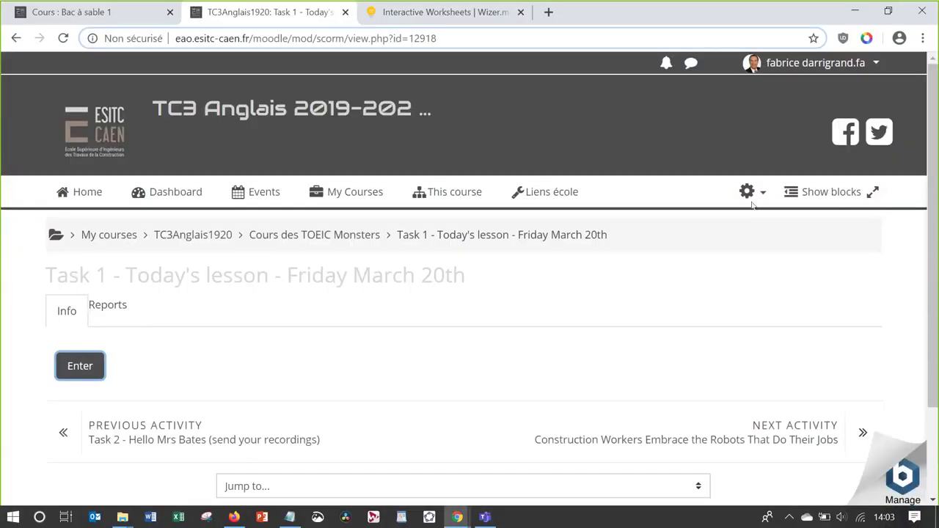
left_click(750, 192)
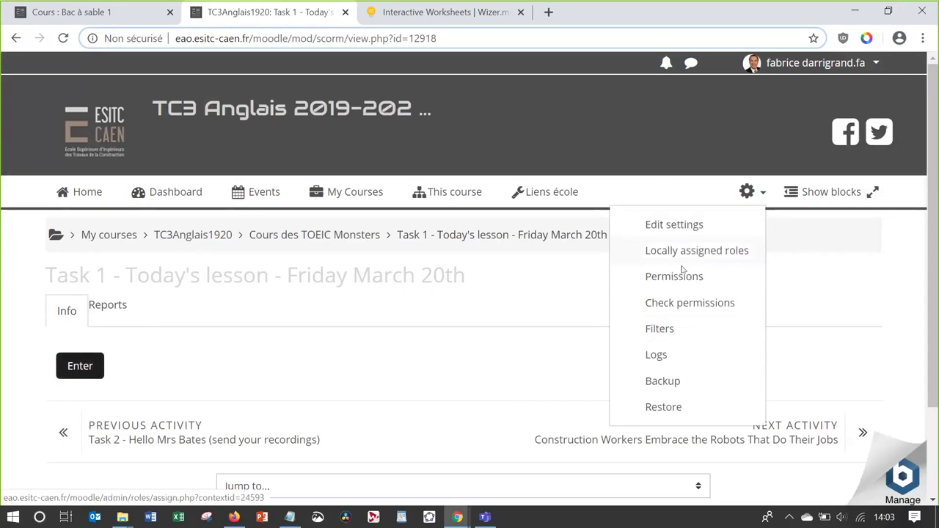
left_click(458, 346)
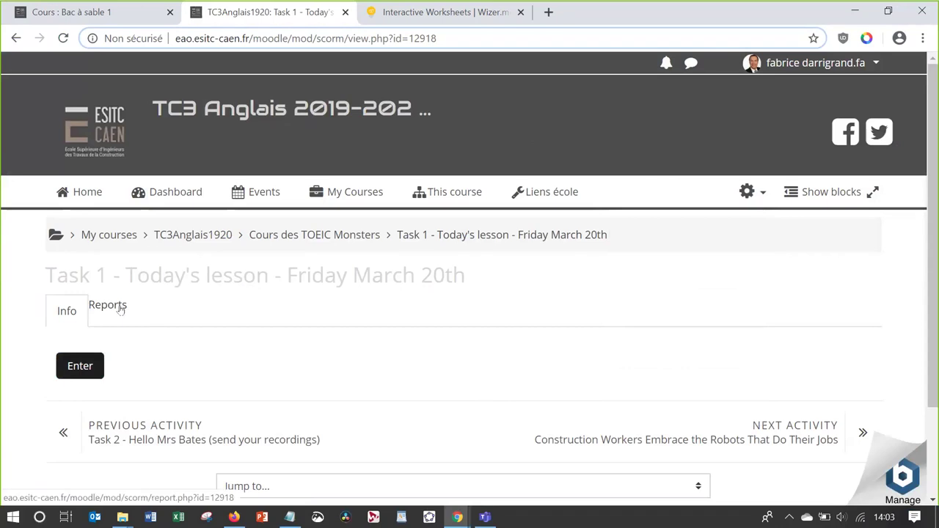
Open the Task 1 Reports and scroll the 11-attempt, 171-user table down and back
left_click(121, 309)
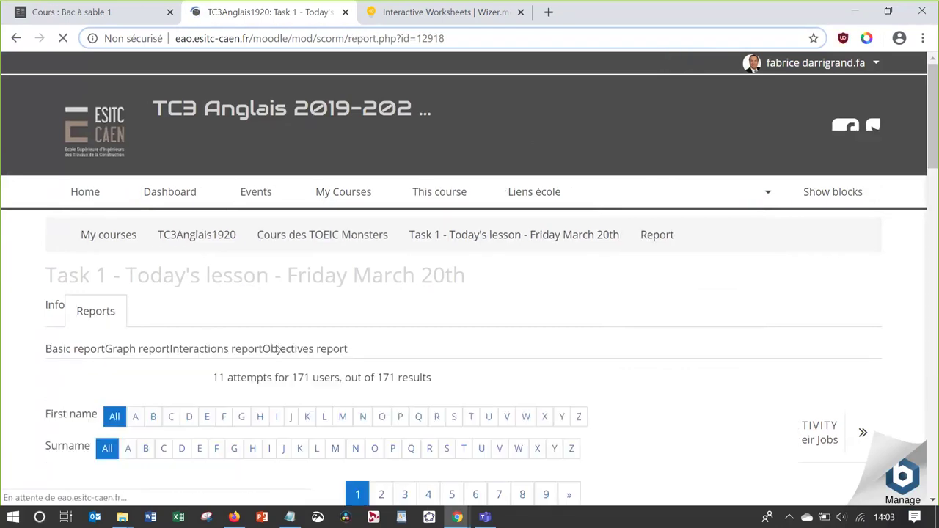
scroll(277, 349, "down", 5)
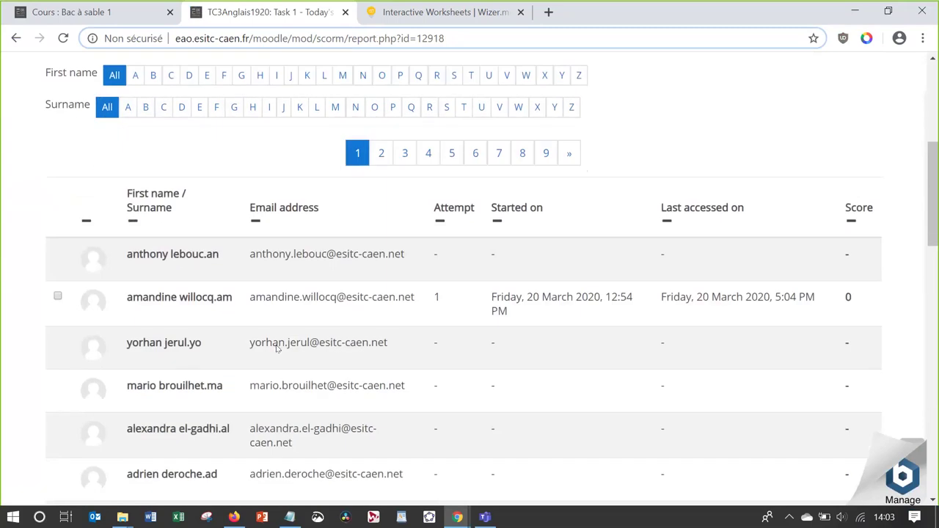
right_click(277, 348)
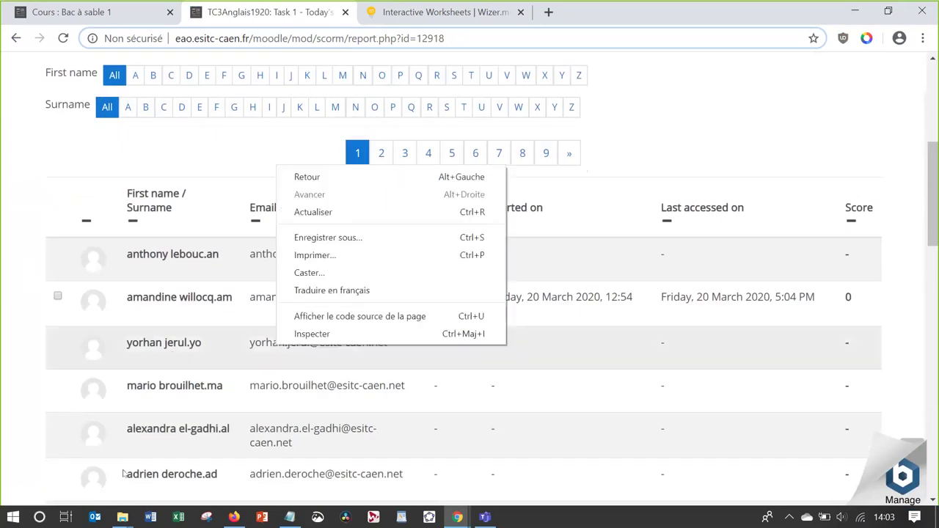
left_click(31, 406)
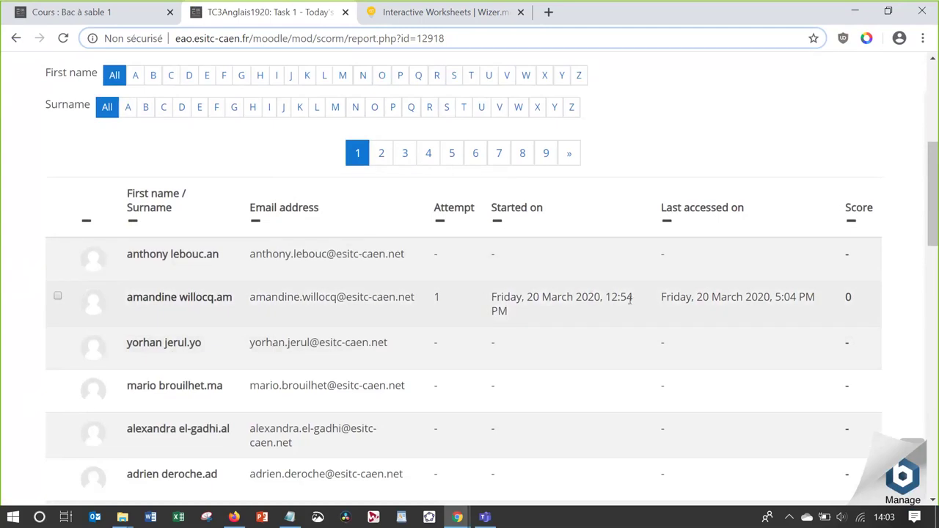
scroll(847, 311, "down", 2)
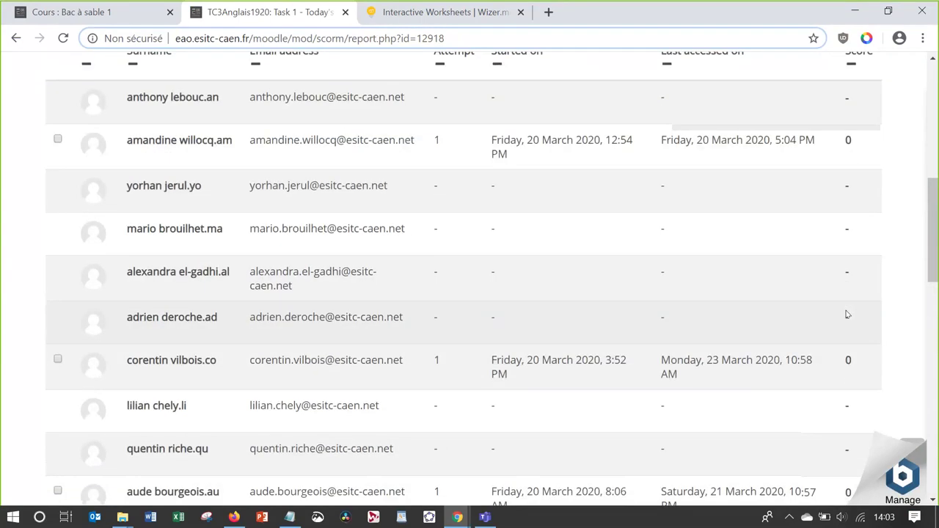
scroll(847, 314, "down", 10)
scroll(846, 314, "down", 1)
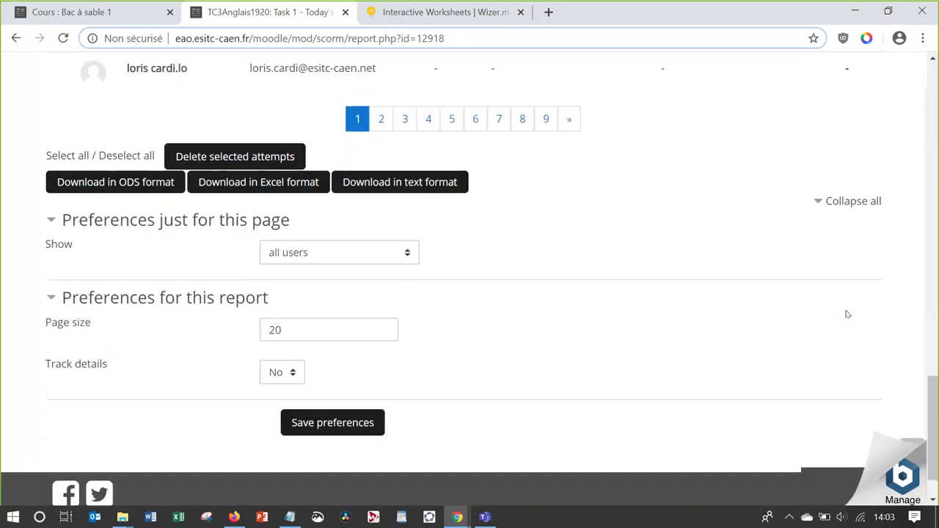
scroll(846, 314, "up", 10)
scroll(847, 315, "up", 5)
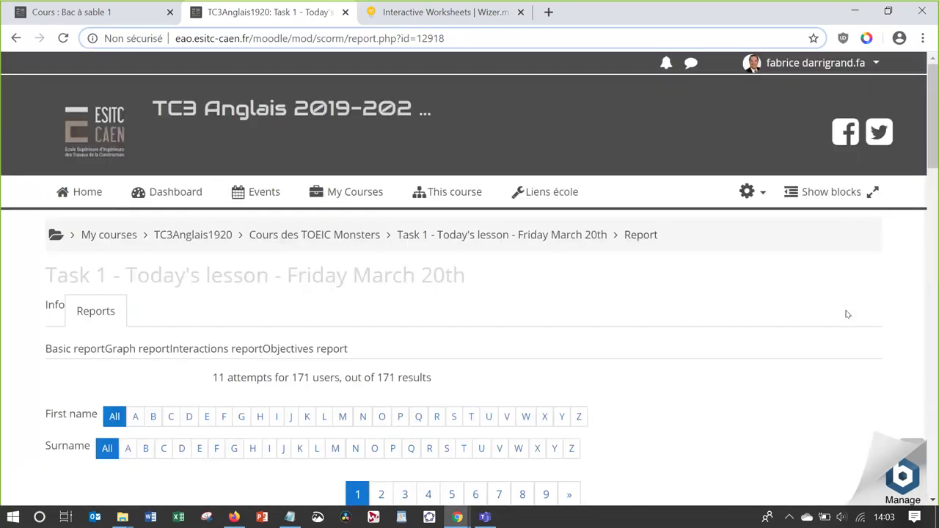
left_click(447, 191)
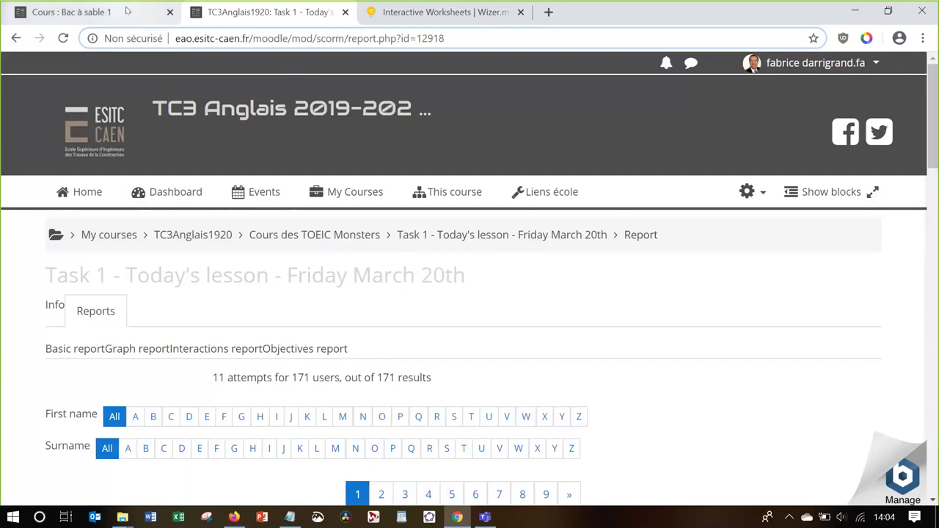
Advance from the Articulate Rise slide to Quizlet and zoom the construction-machinery vocabulary screenshot
key("alt+Tab")
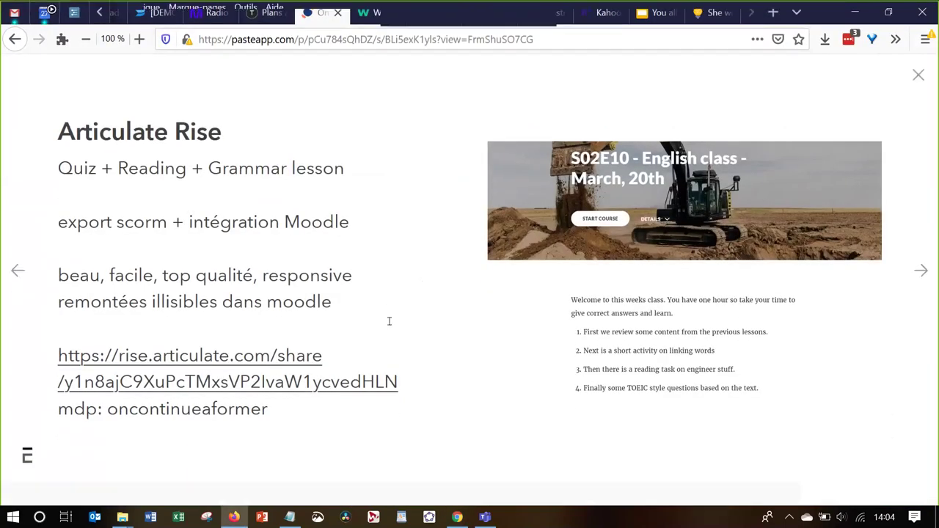
left_click(389, 320)
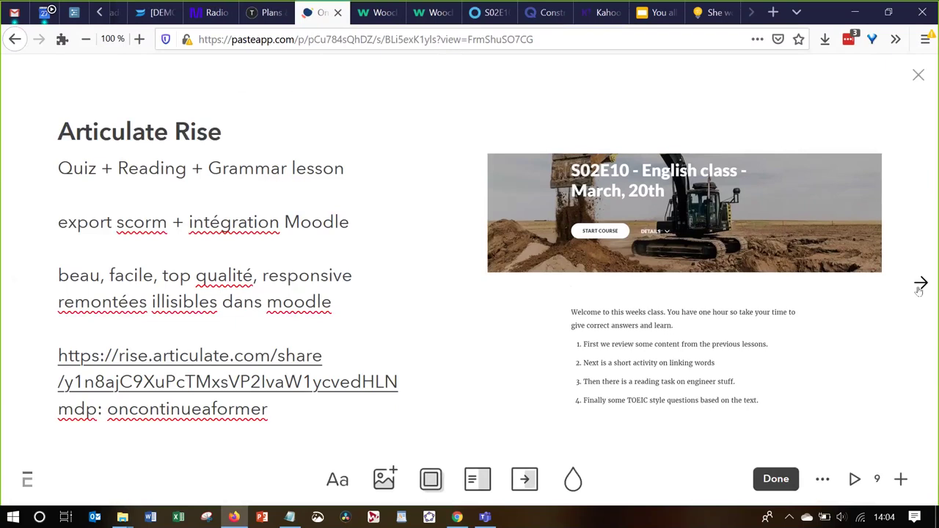
left_click(920, 284)
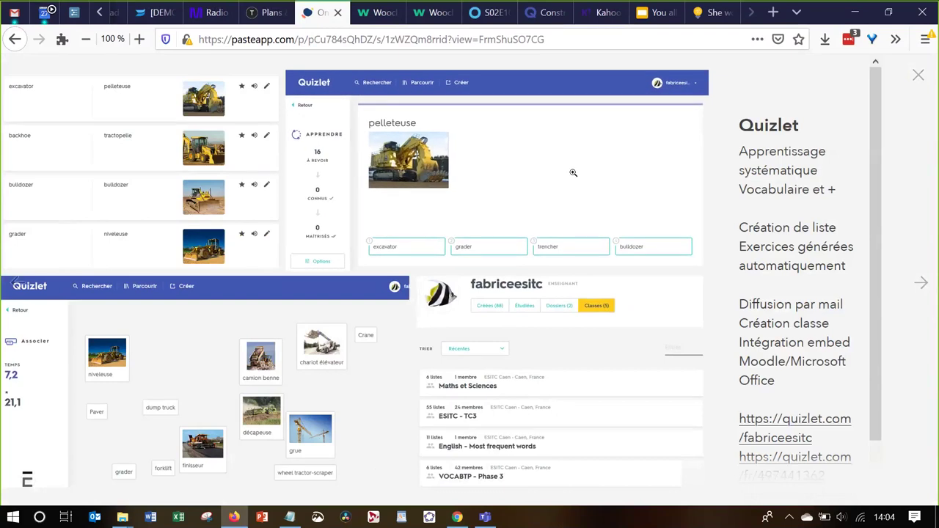
left_click(133, 172)
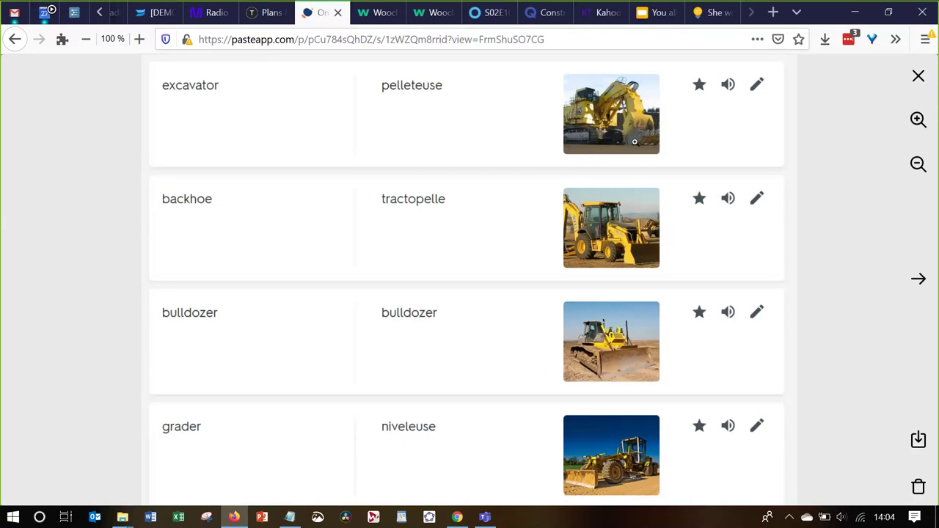
Step through the Learn, match game and classes screenshots
key("Right")
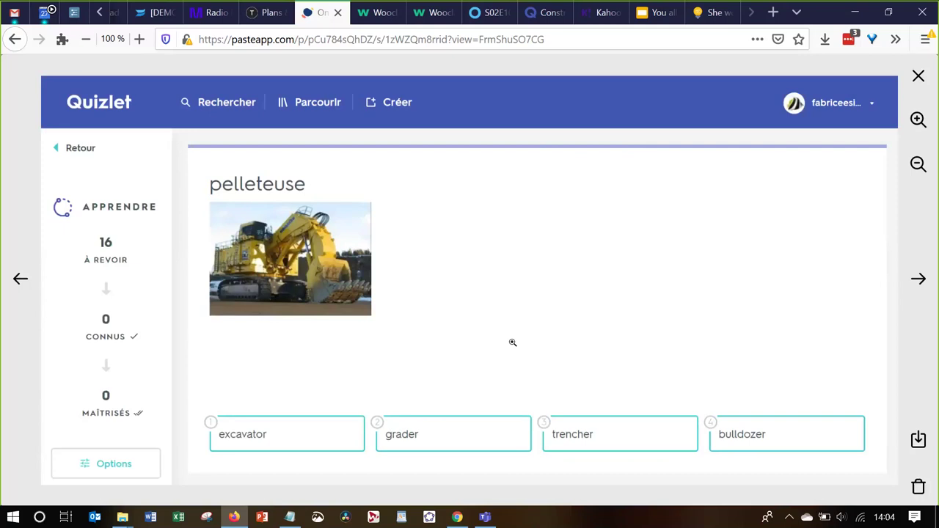
key("Right")
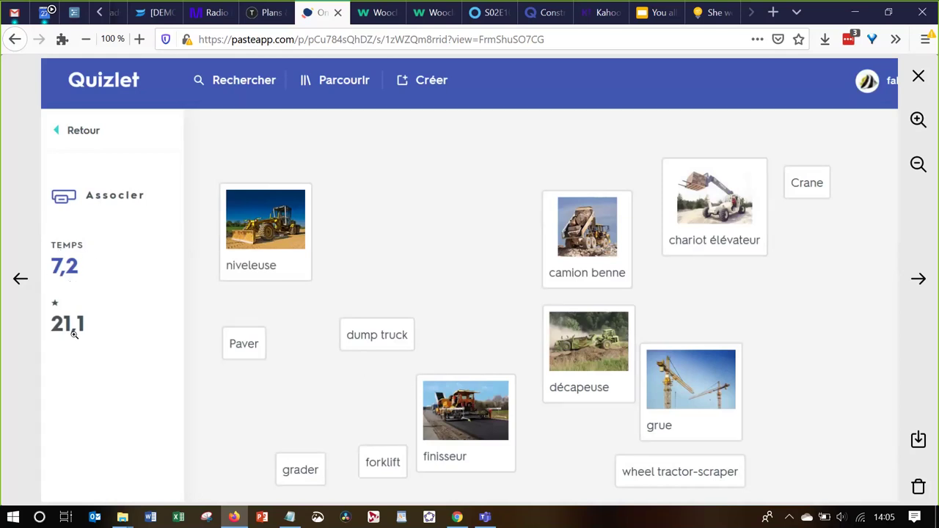
key("Right")
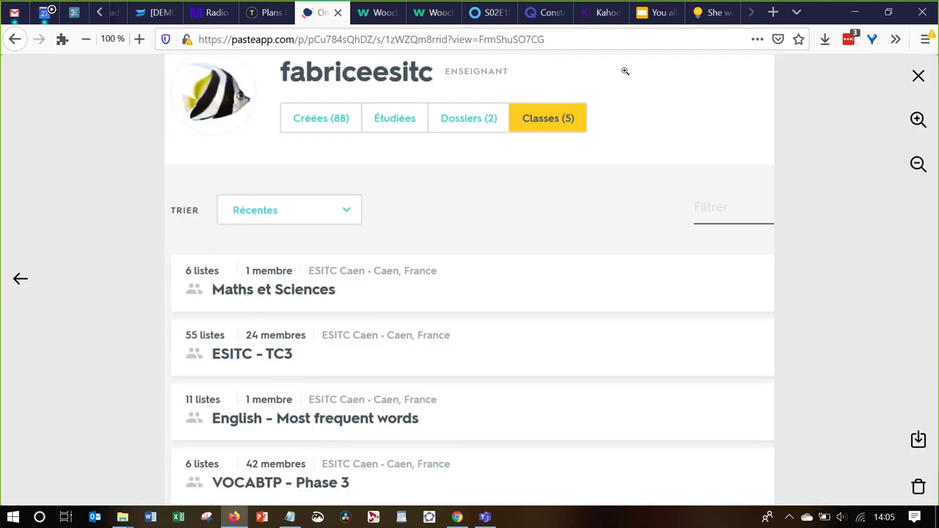
Exit the enlarged view and scroll the full Quizlet slide's description
key("alt+Tab")
key("ctrl+t")
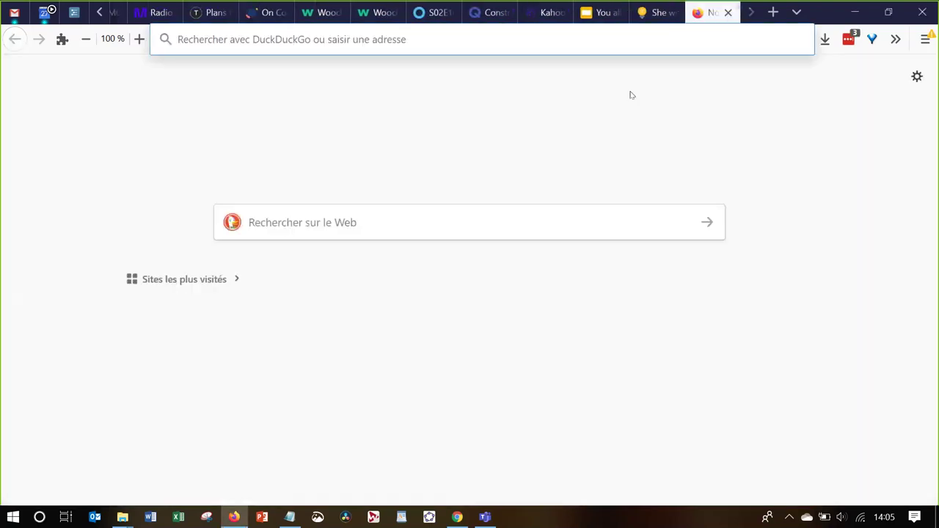
key("Return")
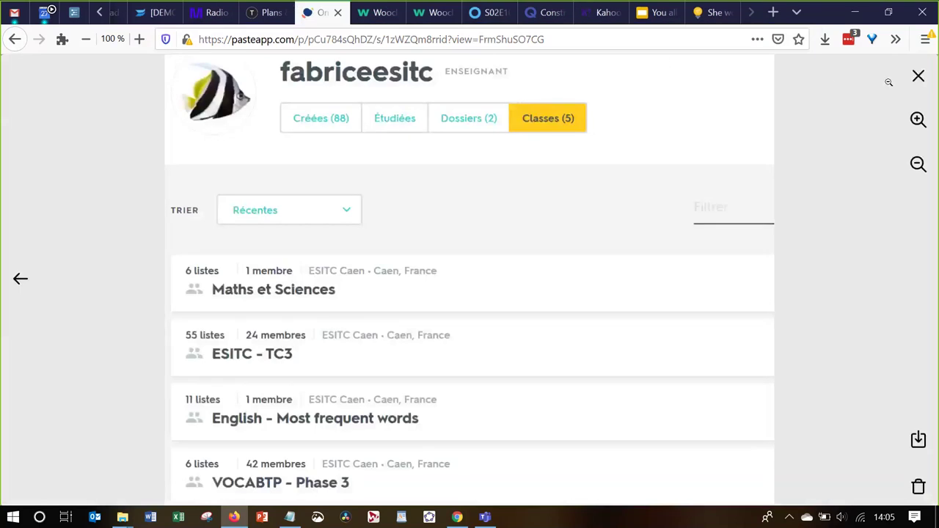
left_click(914, 85)
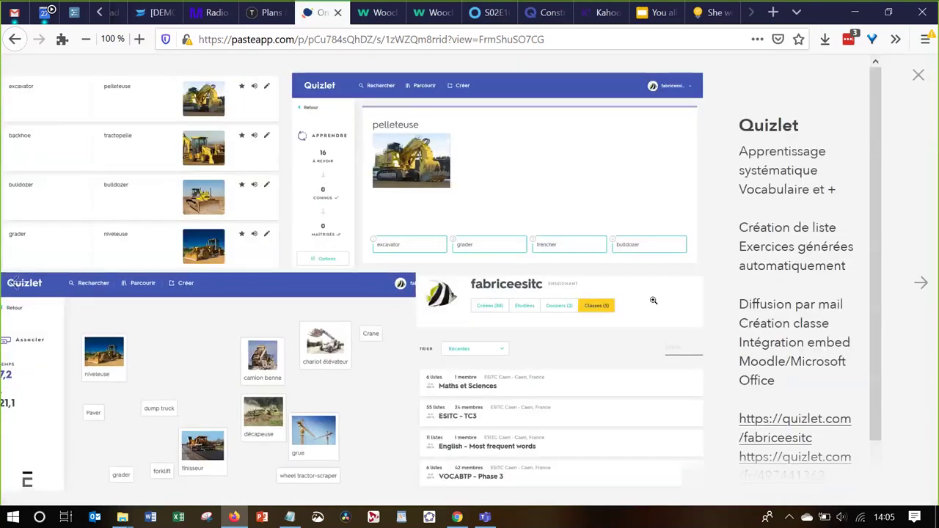
scroll(761, 437, "down", 1)
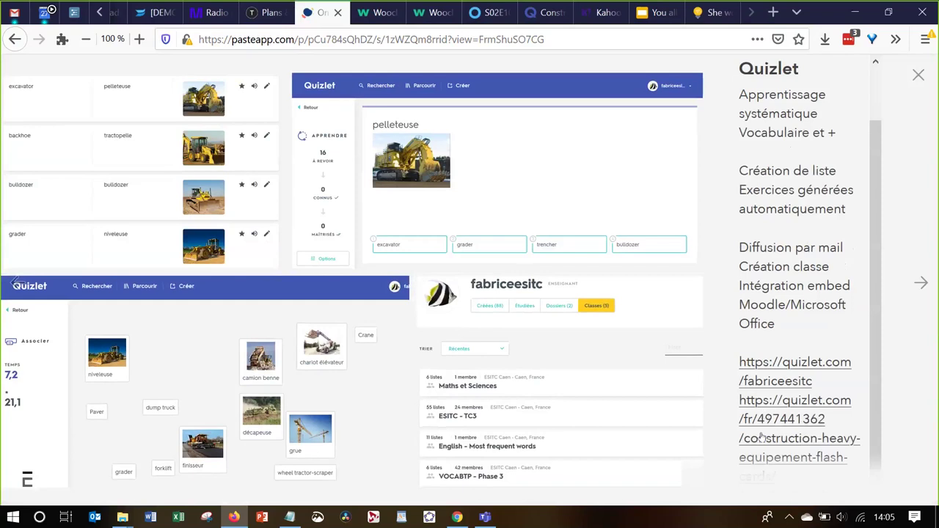
Open the Construction heavy equipement Quizlet set and scroll through its page
left_click(762, 438)
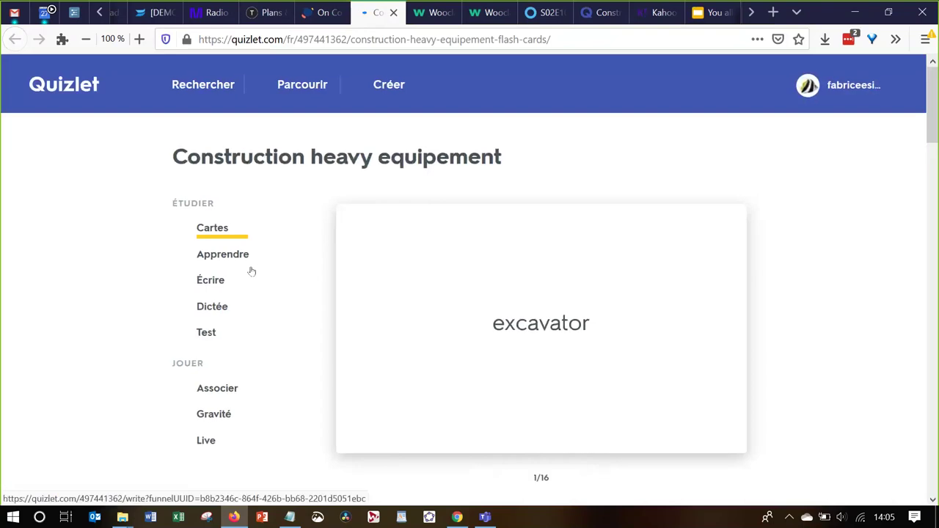
scroll(252, 271, "down", 1)
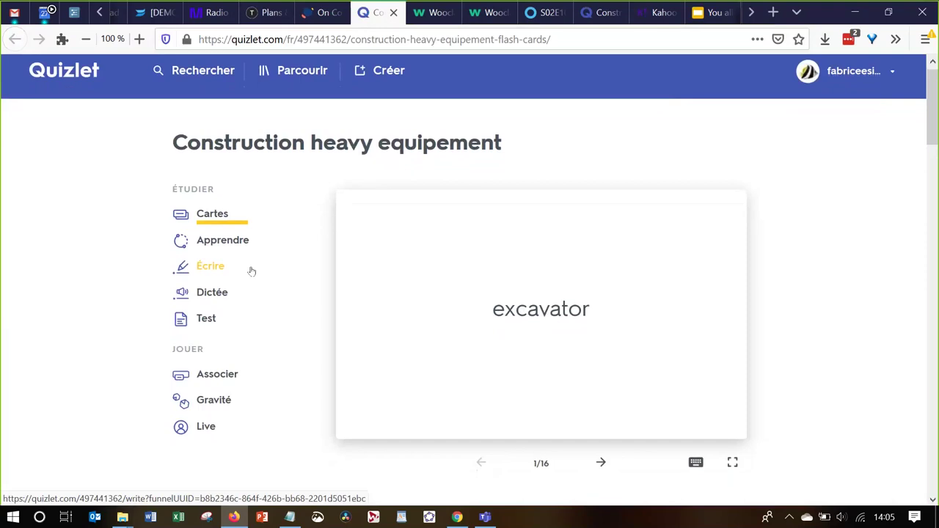
scroll(252, 271, "down", 10)
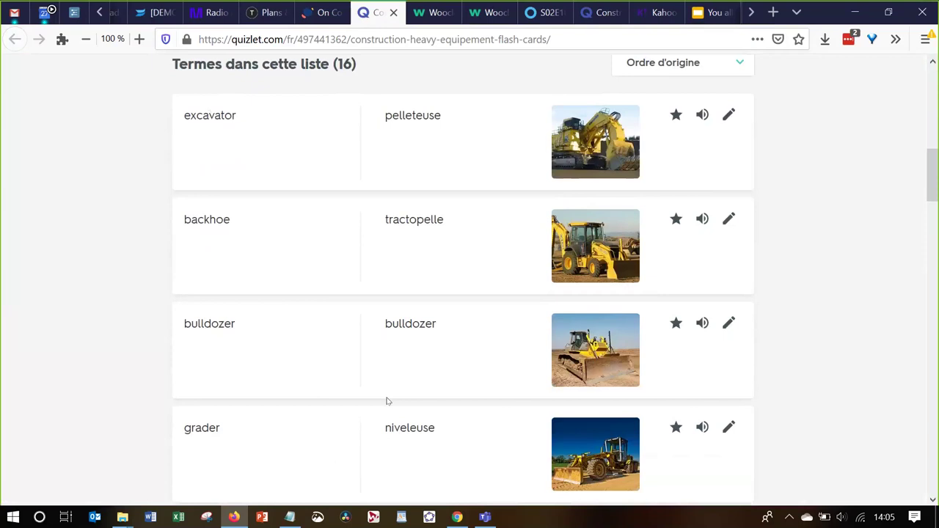
scroll(386, 400, "up", 10)
scroll(361, 302, "up", 4)
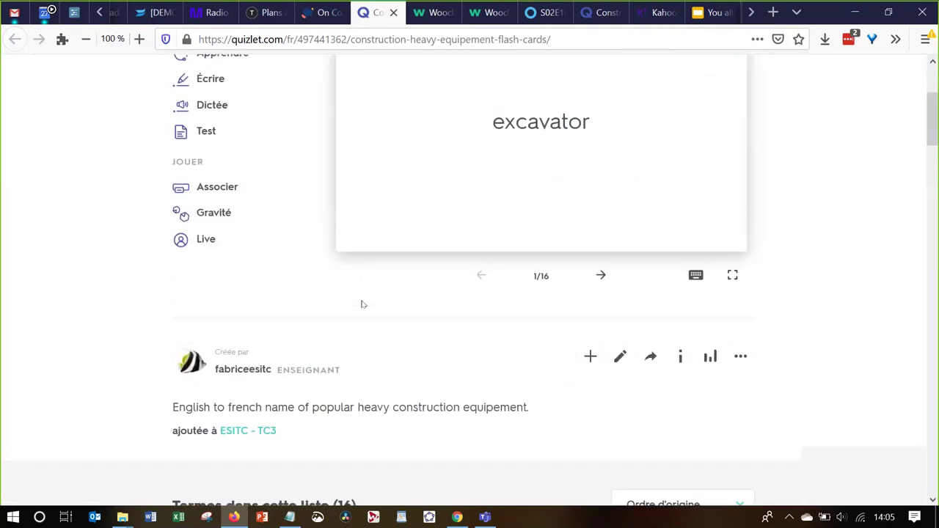
Flip the excavator flashcard to its French side and back, then start Learn mode
left_click(482, 283)
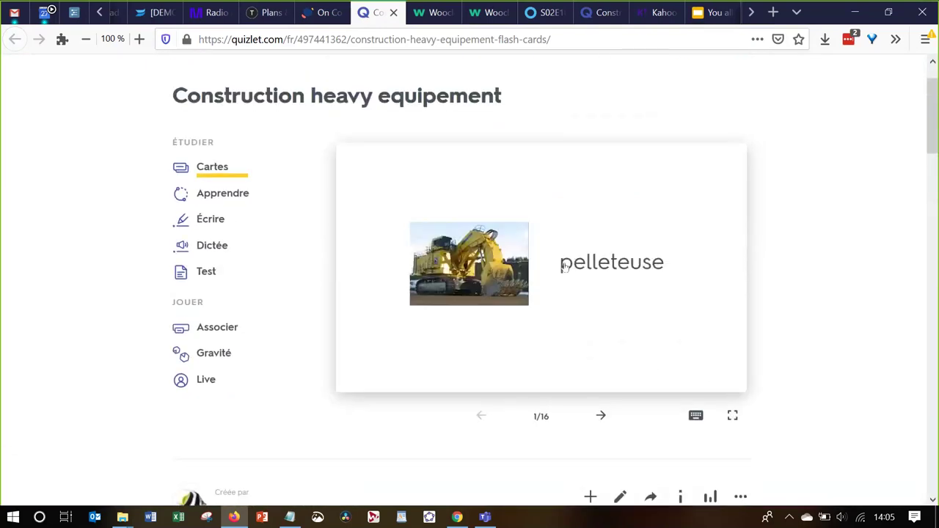
left_click(569, 268)
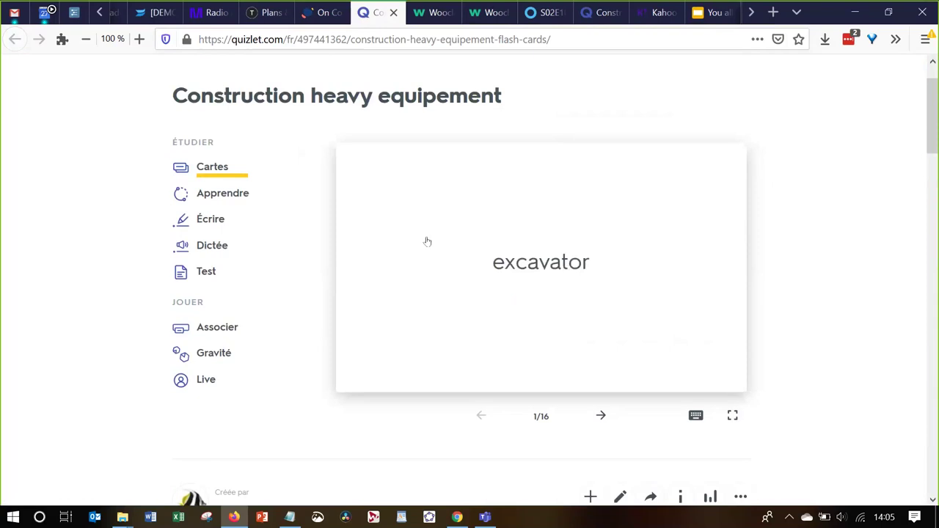
left_click(228, 197)
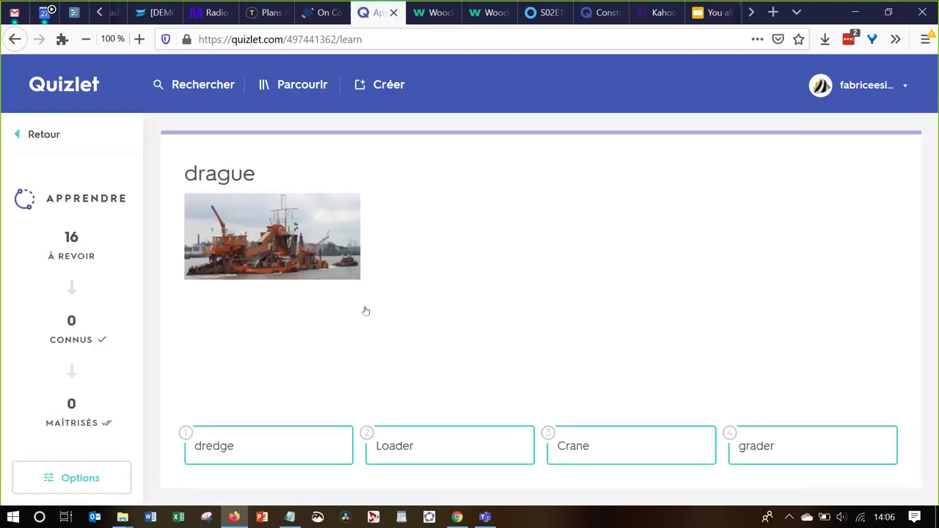
Answer dredge and Compactor, switch Learn answers from English to French with pronunciation on, then return to Pasteapp
left_click(286, 446)
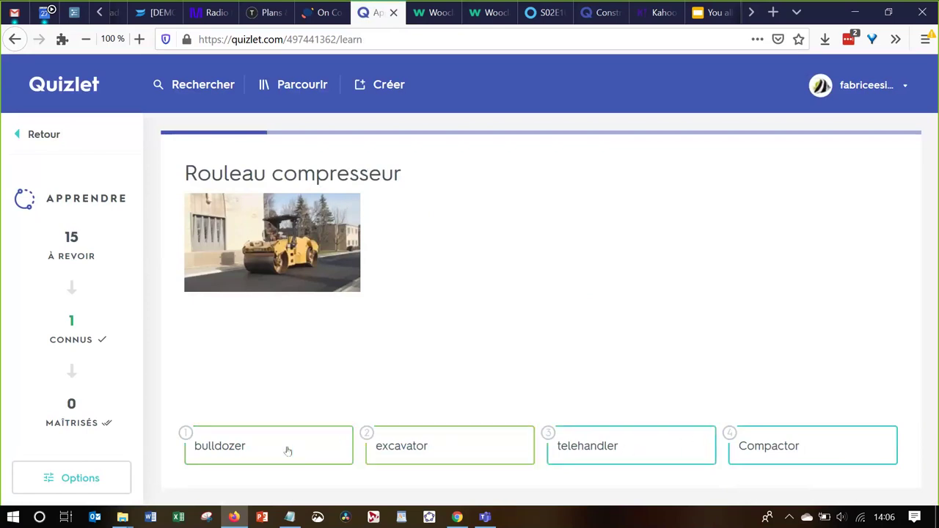
left_click(744, 444)
left_click(58, 486)
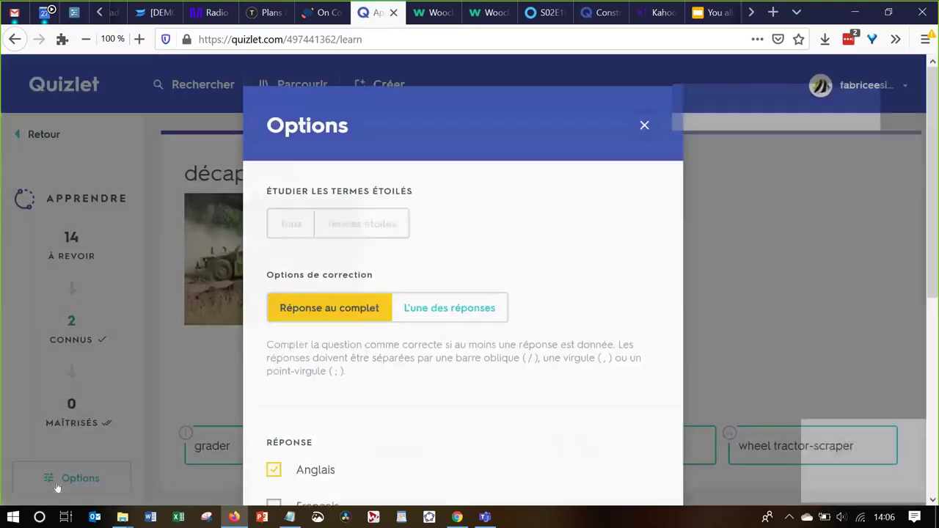
scroll(279, 465, "down", 3)
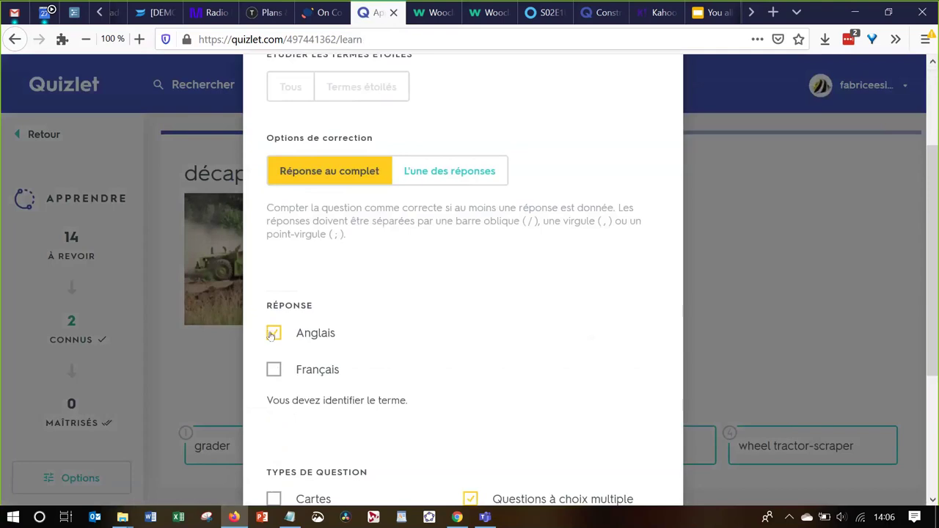
left_click(271, 335)
left_click(273, 369)
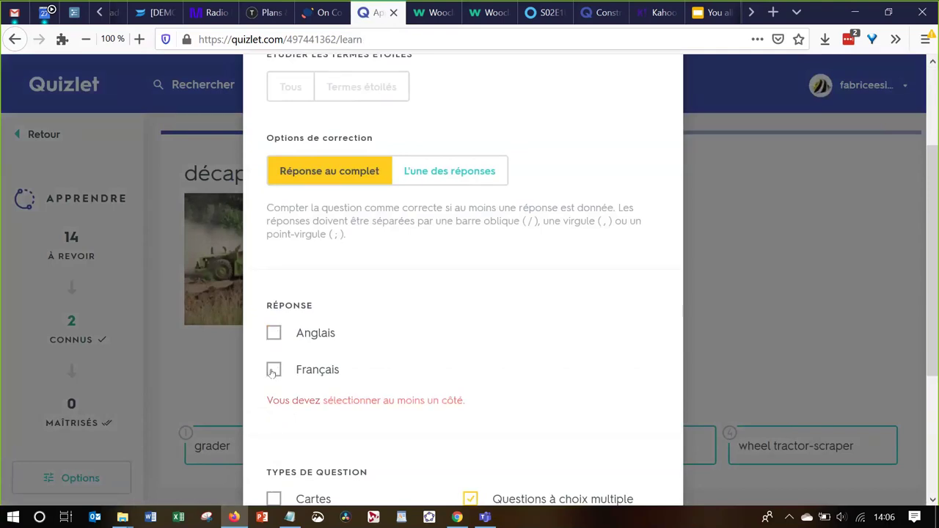
scroll(366, 440, "down", 3)
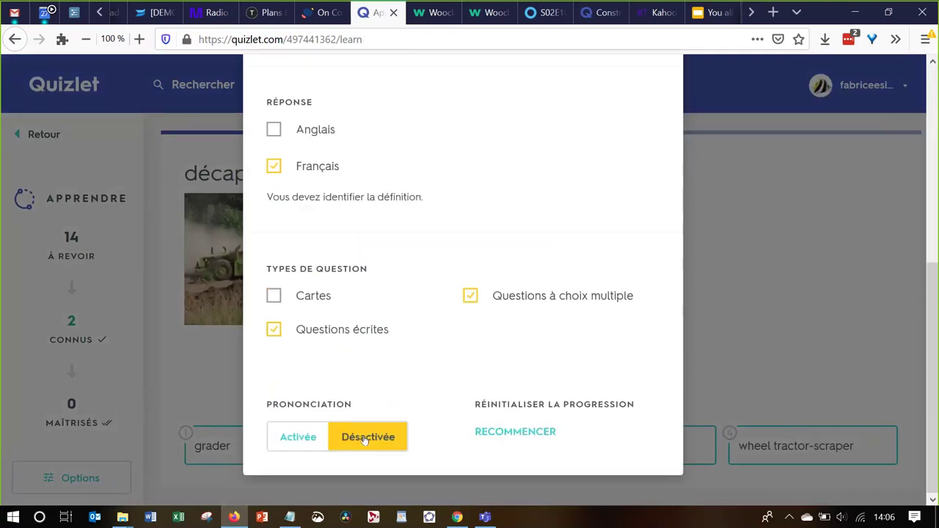
left_click(307, 436)
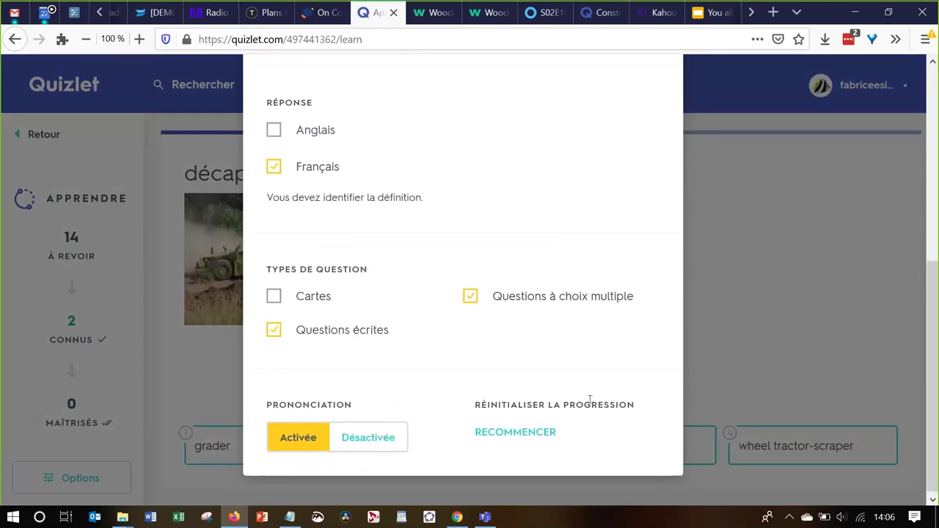
left_click(740, 339)
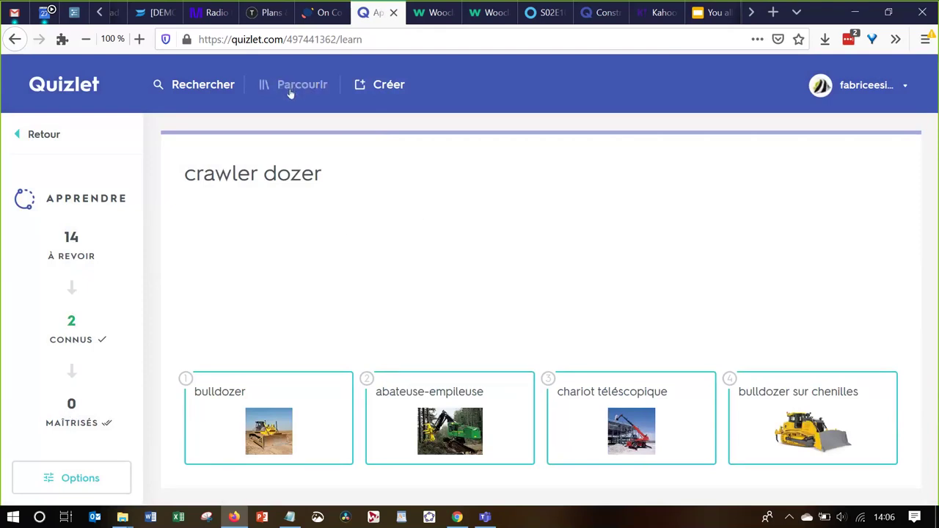
left_click(320, 12)
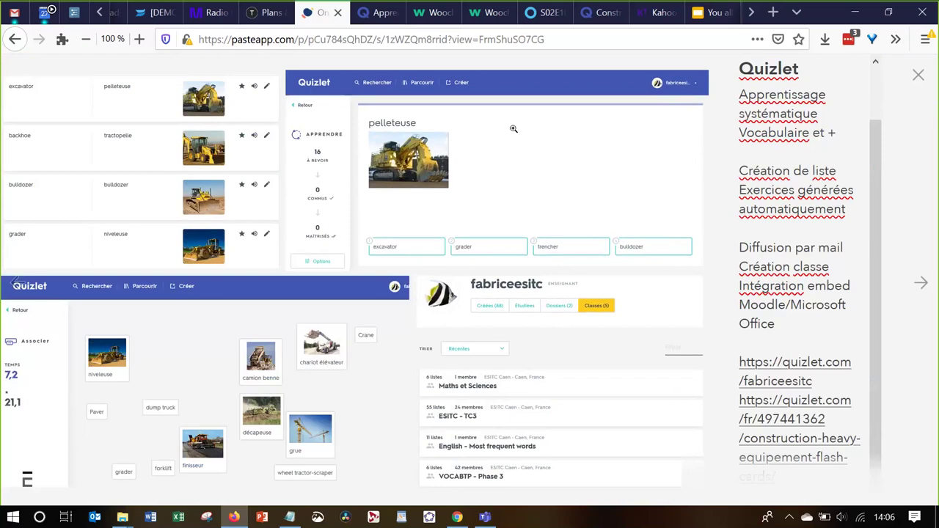
Go back to the flashcard set page and display its share link
left_click(369, 20)
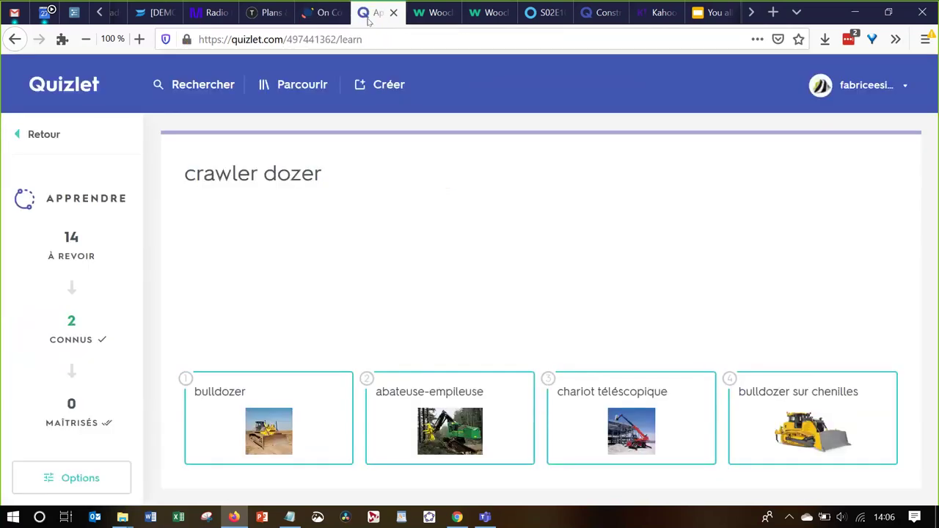
left_click(46, 136)
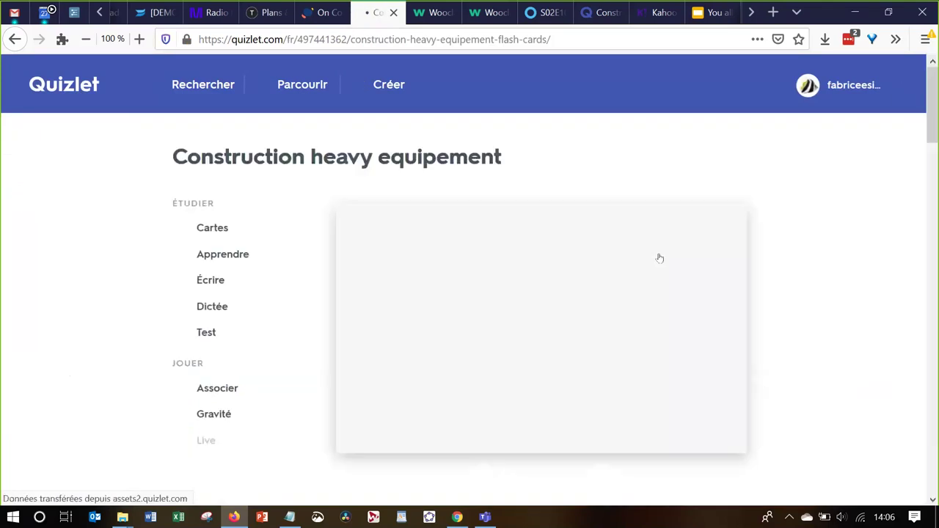
scroll(761, 318, "down", 3)
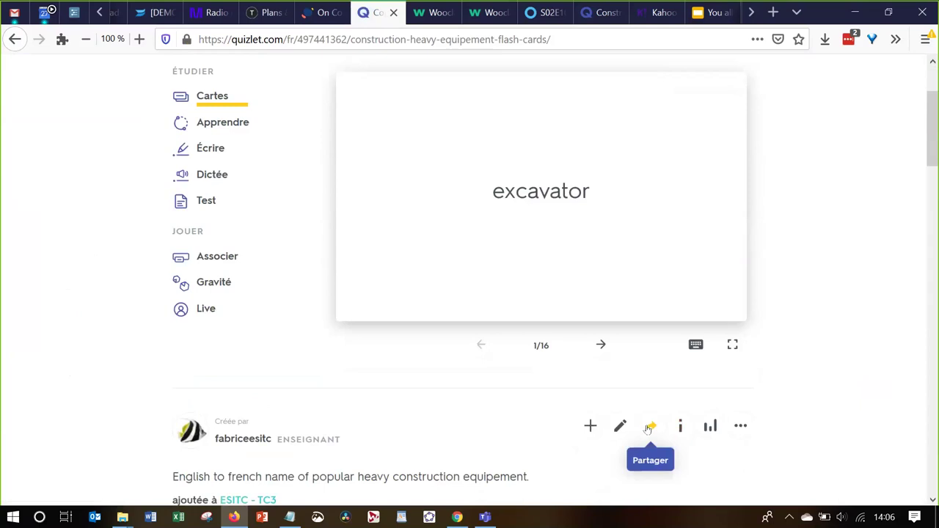
left_click(650, 428)
left_click(633, 301)
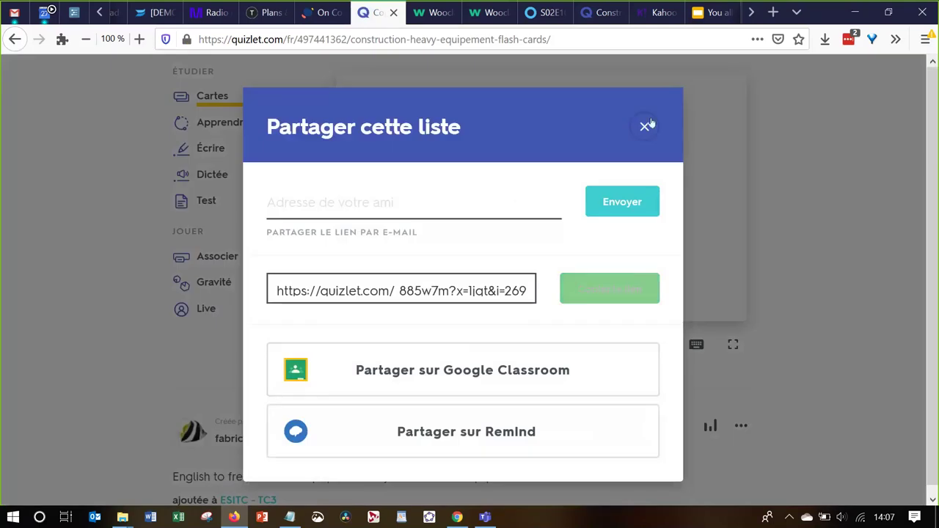
left_click(642, 130)
Show and select the set's study-mode embed code, then return to Pasteapp
left_click(740, 429)
scroll(739, 432, "down", 2)
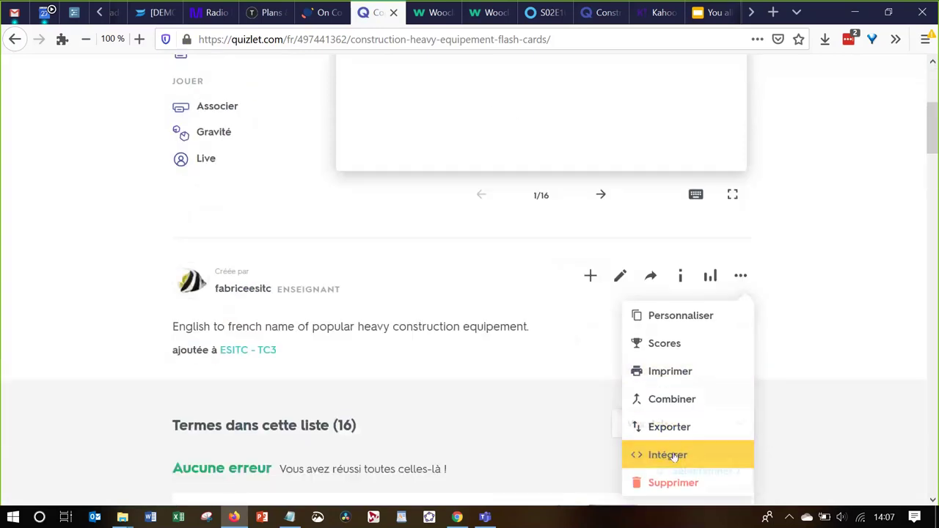
left_click(674, 455)
left_click(485, 339)
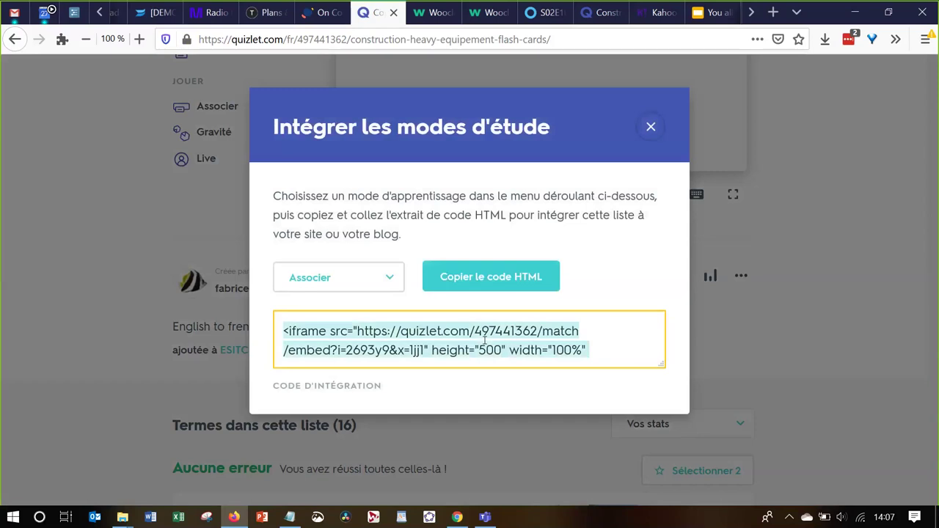
left_click(320, 15)
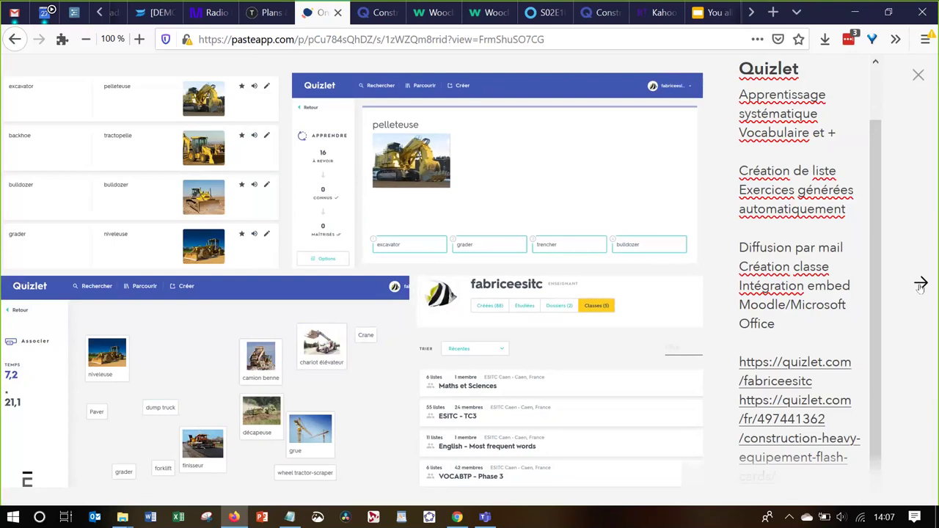
Preview the Kahoot slide, return to the Quizlet slide, and switch back to the Quizlet tab
left_click(921, 285)
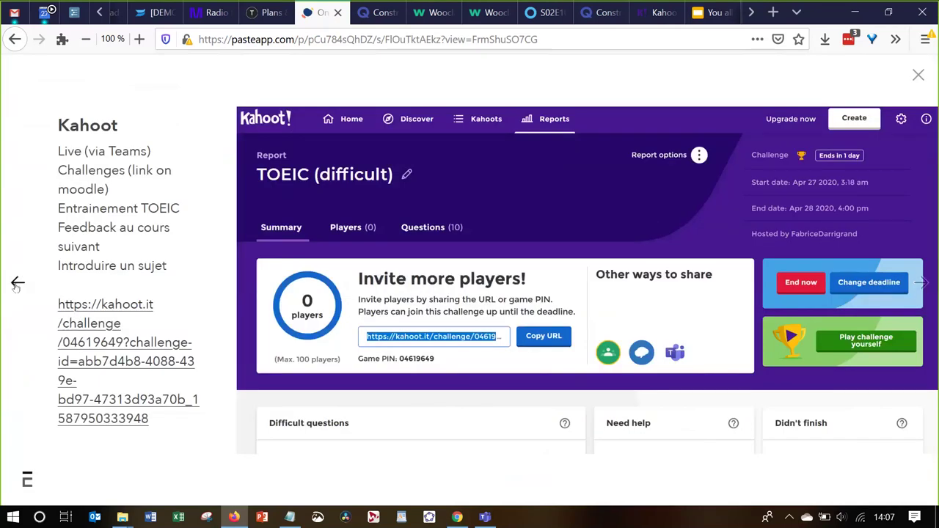
left_click(17, 285)
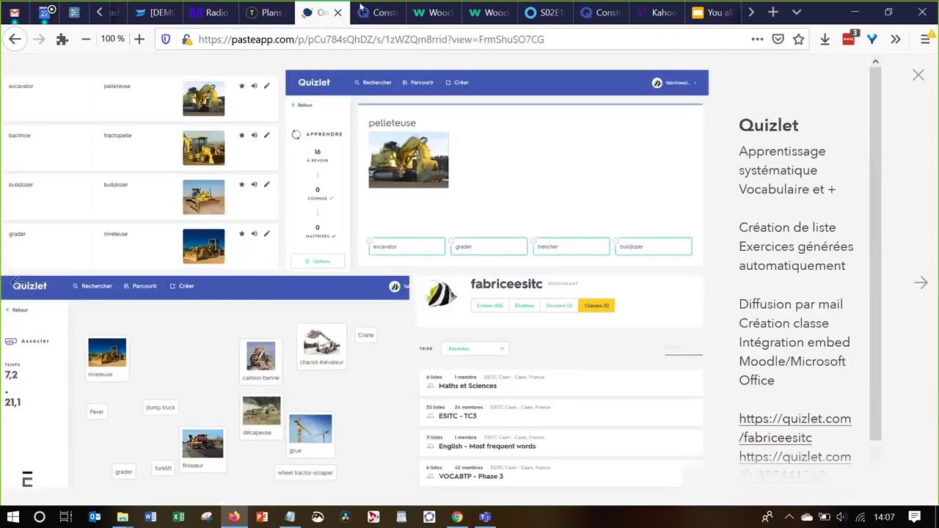
key("ctrl+Tab")
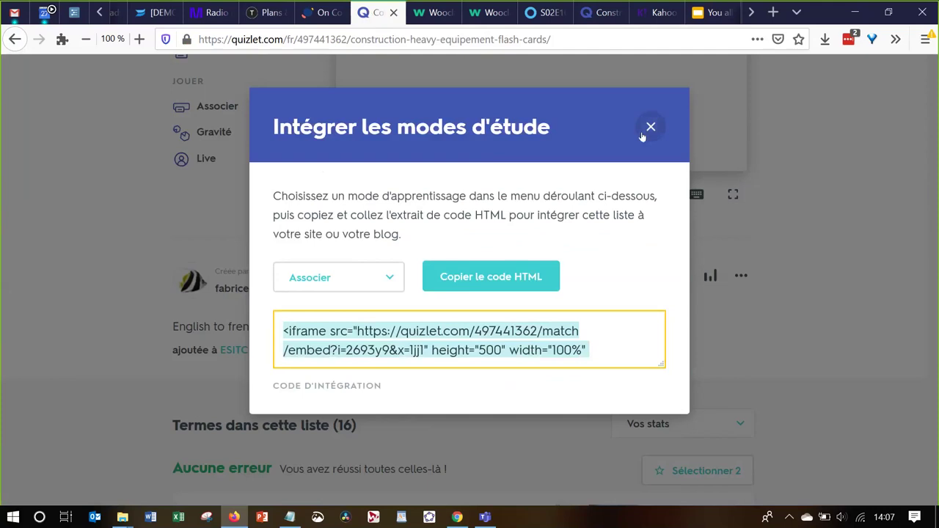
Close the embed code window and open the ESITC - TC3 class from the classes list
left_click(643, 136)
scroll(412, 220, "up", 4)
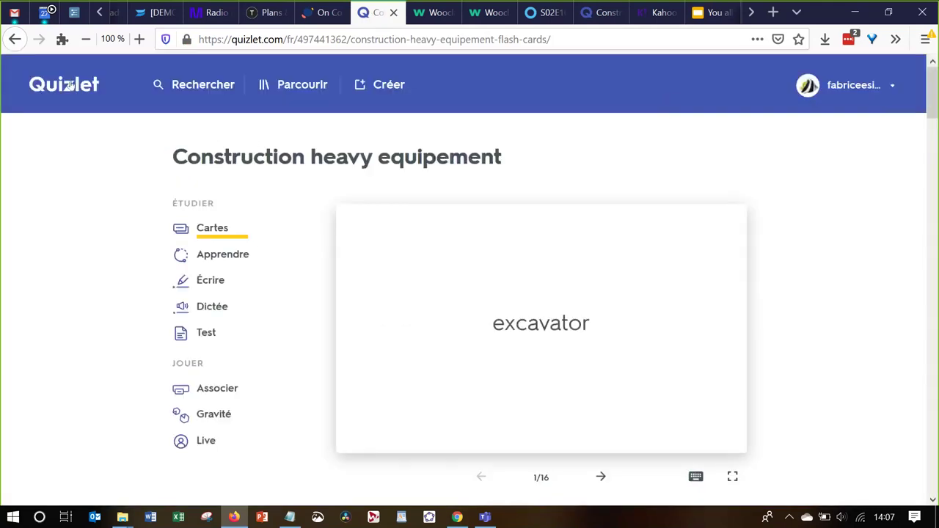
left_click(70, 85)
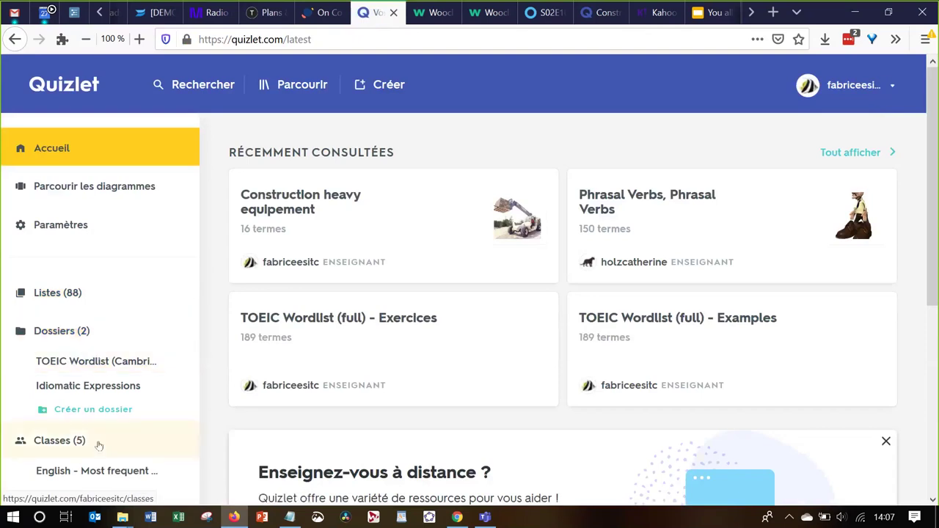
scroll(96, 441, "down", 4)
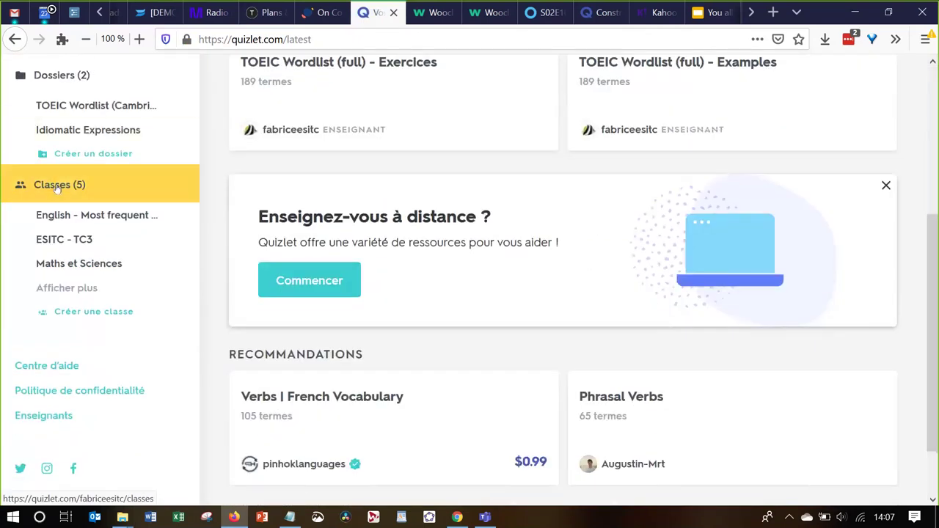
left_click(55, 185)
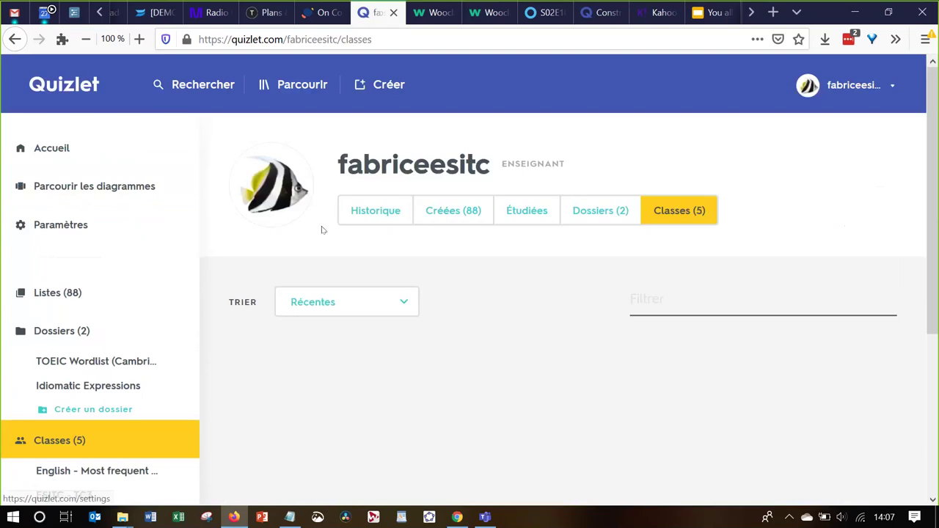
scroll(512, 336, "down", 1)
left_click(381, 403)
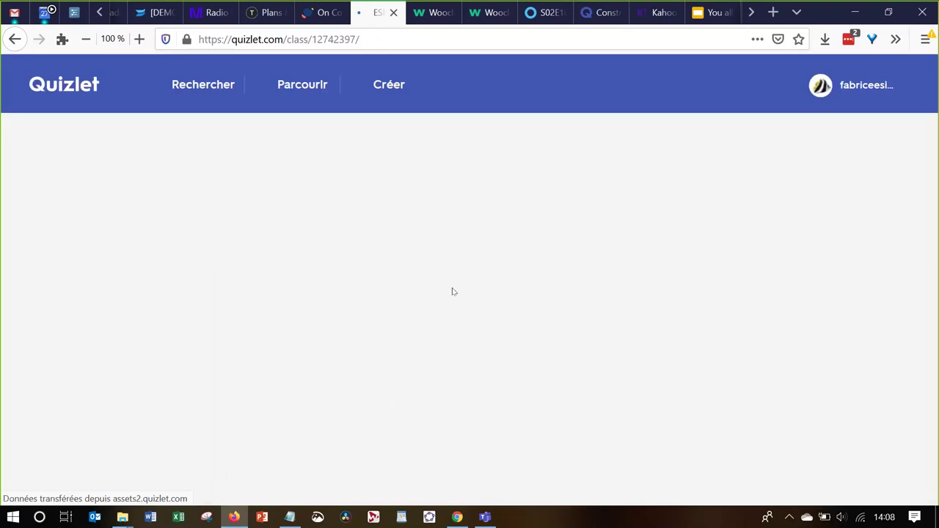
Review the class members and study progress, then return to the Pasteapp presentation
scroll(459, 234, "down", 1)
scroll(459, 234, "down", 3)
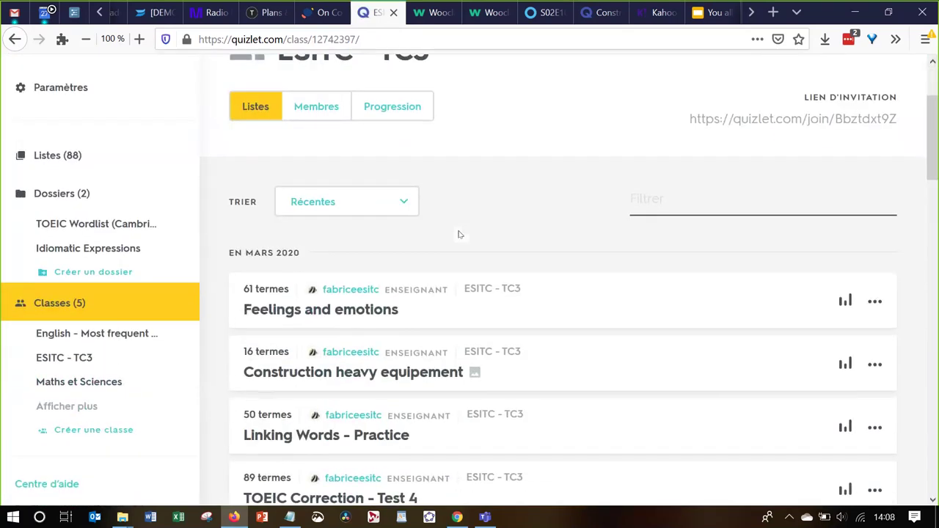
left_click(314, 113)
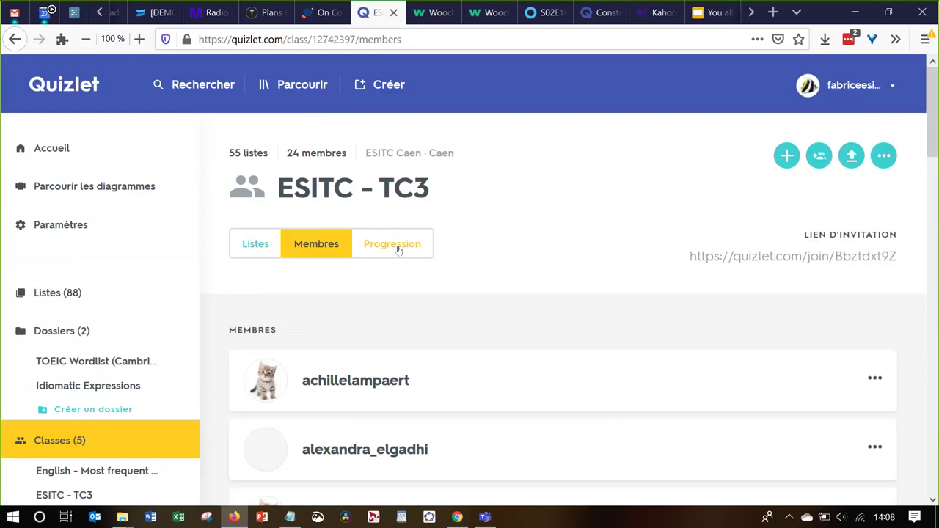
left_click(399, 251)
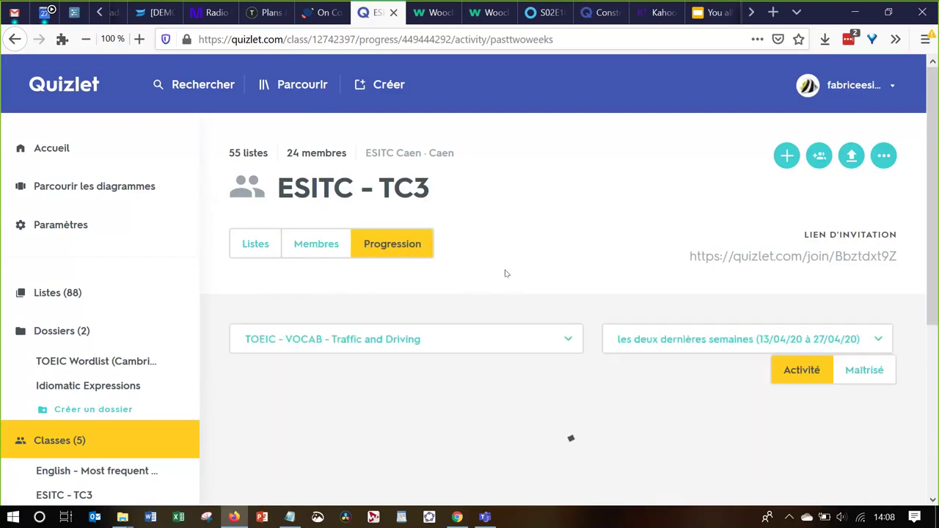
scroll(470, 250, "down", 4)
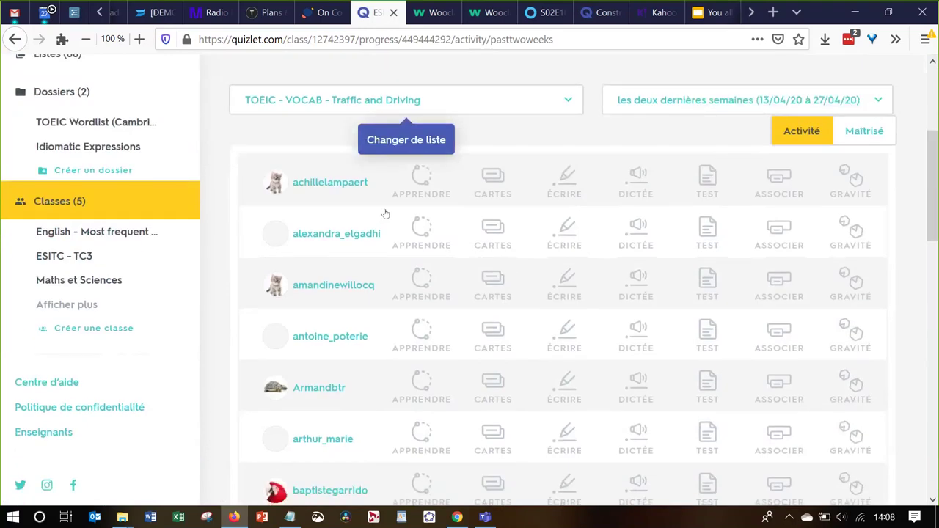
scroll(360, 392, "down", 3)
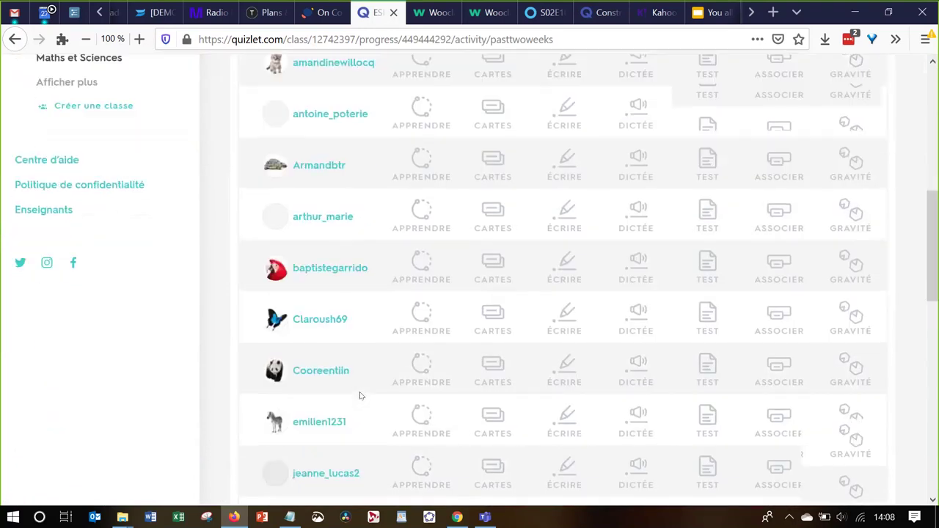
scroll(360, 396, "up", 6)
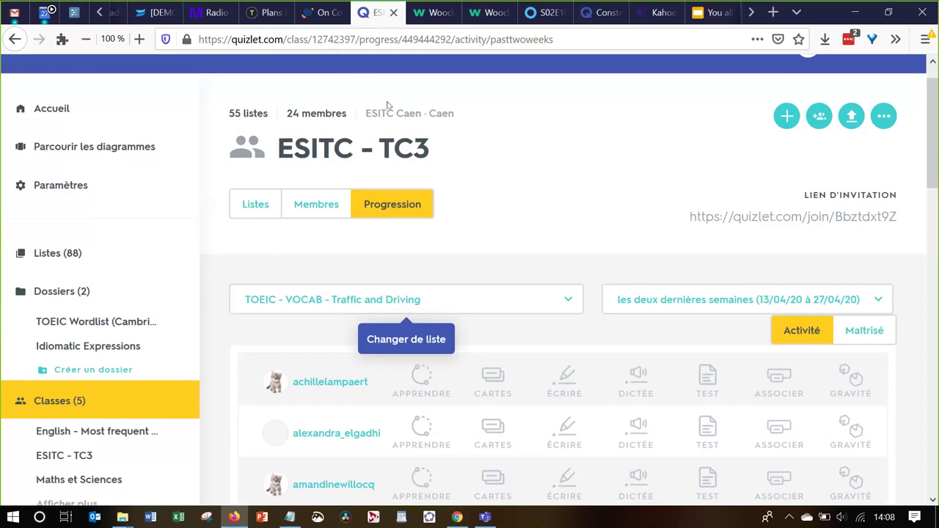
left_click(320, 14)
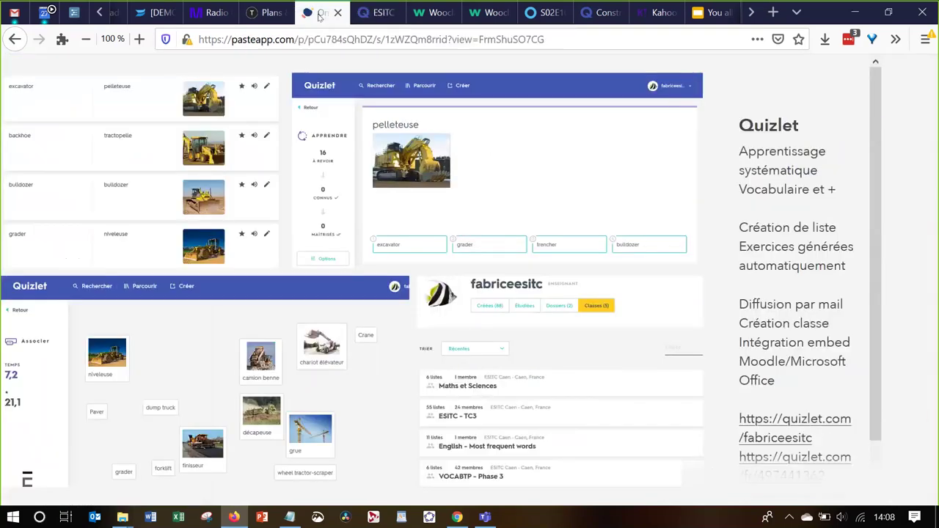
Advance to the Kahoot slide and open its kahoot.it TOEIC (difficult) challenge link
left_click(919, 287)
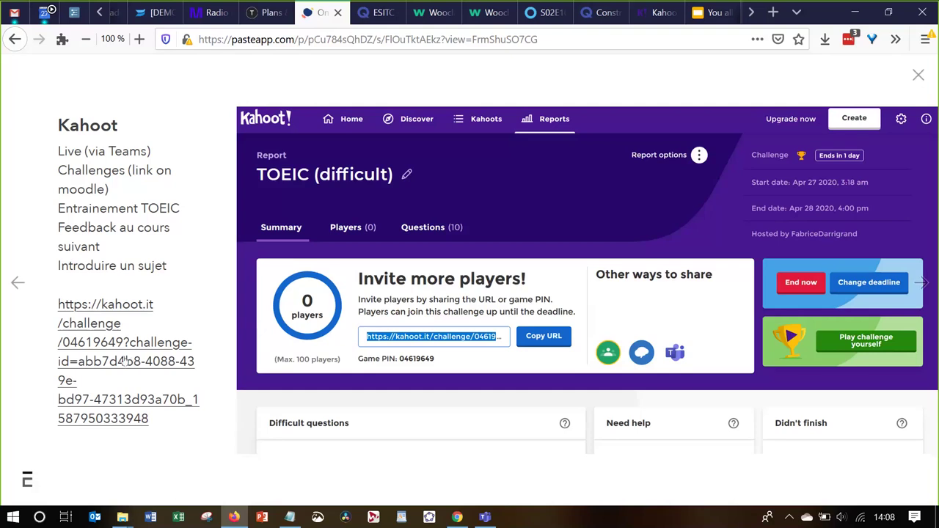
left_click(125, 361)
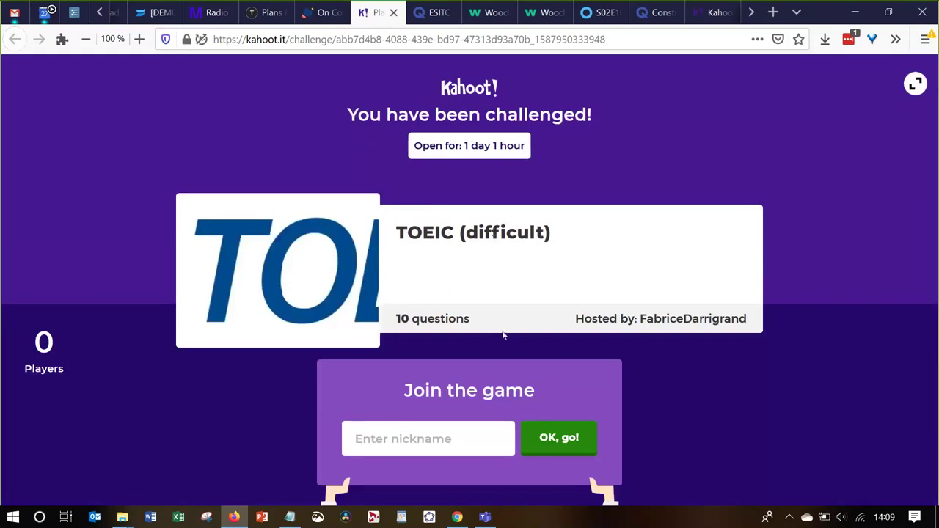
Join the TOEIC (difficult) challenge under a player nickname
left_click(469, 434)
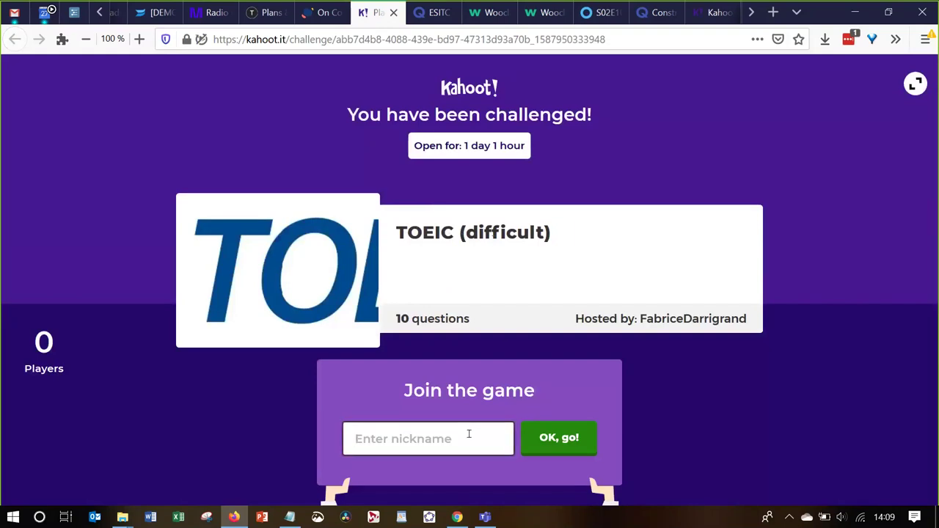
type("fab")
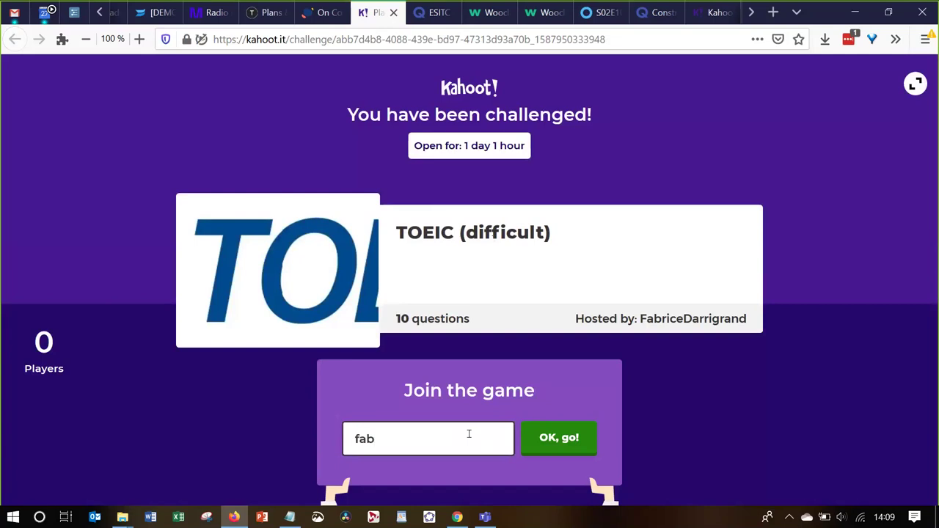
left_click(543, 438)
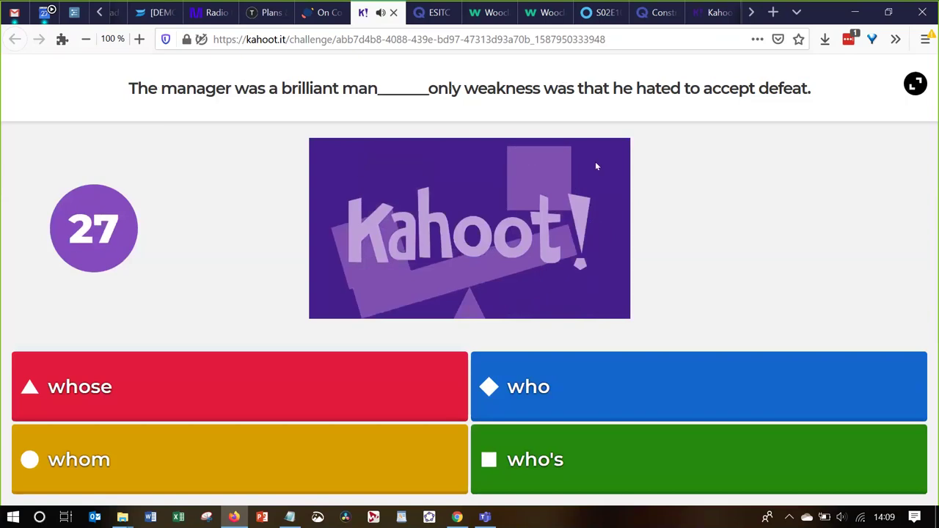
Answer the first question with 'whose', view the scoreboard, and return to the challenge report
left_click(334, 379)
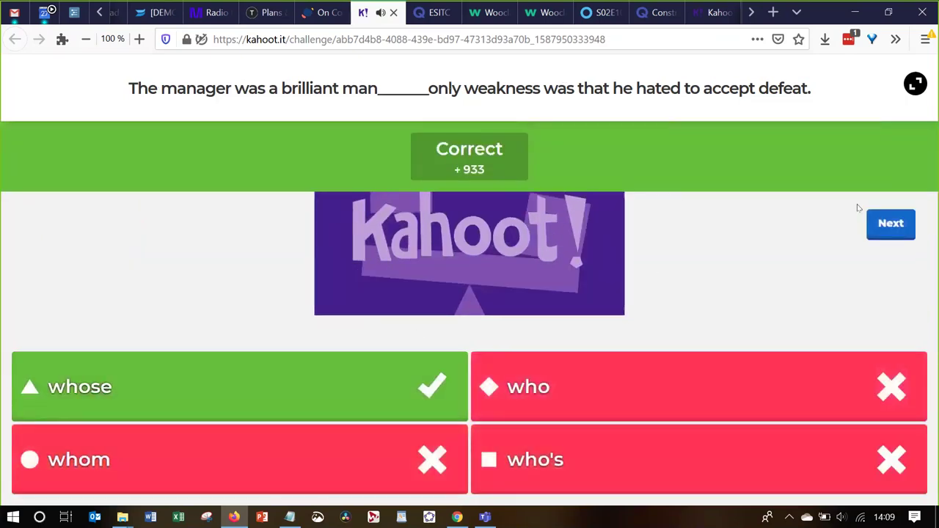
left_click(890, 225)
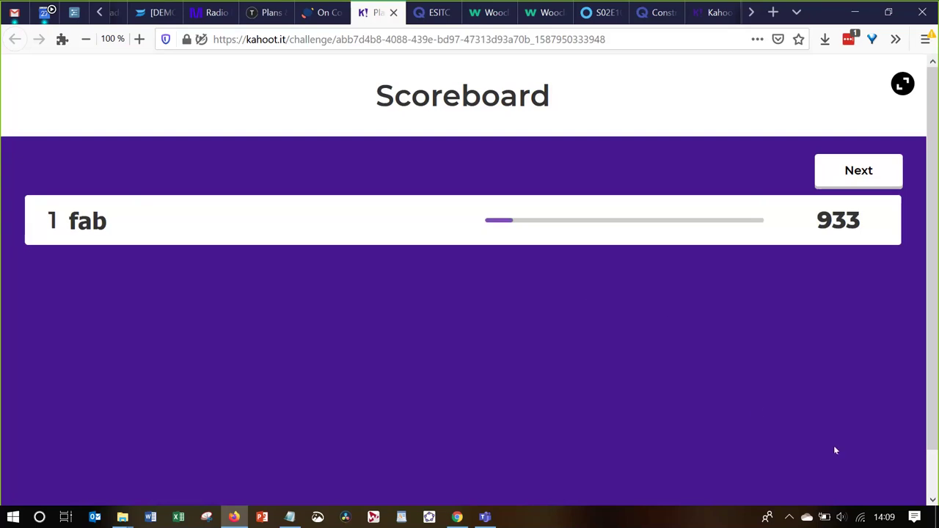
left_click(702, 15)
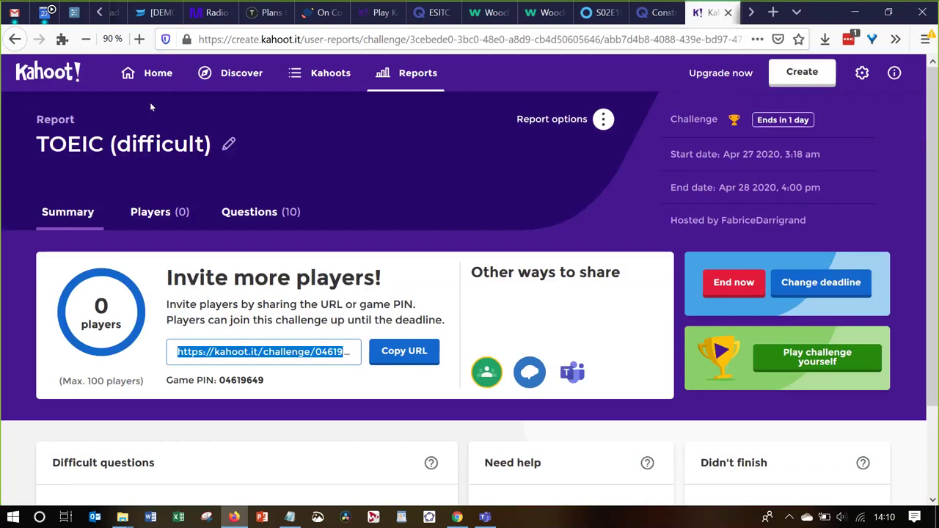
Review the TOEIC (difficult) report's Players and Questions results, then open My Kahoots
left_click(236, 75)
left_click(163, 212)
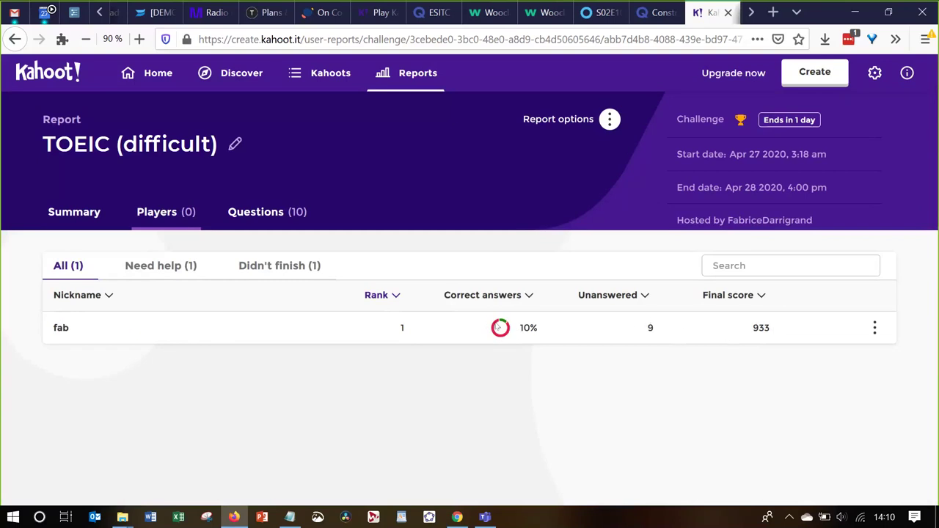
left_click(275, 213)
scroll(329, 403, "down", 1)
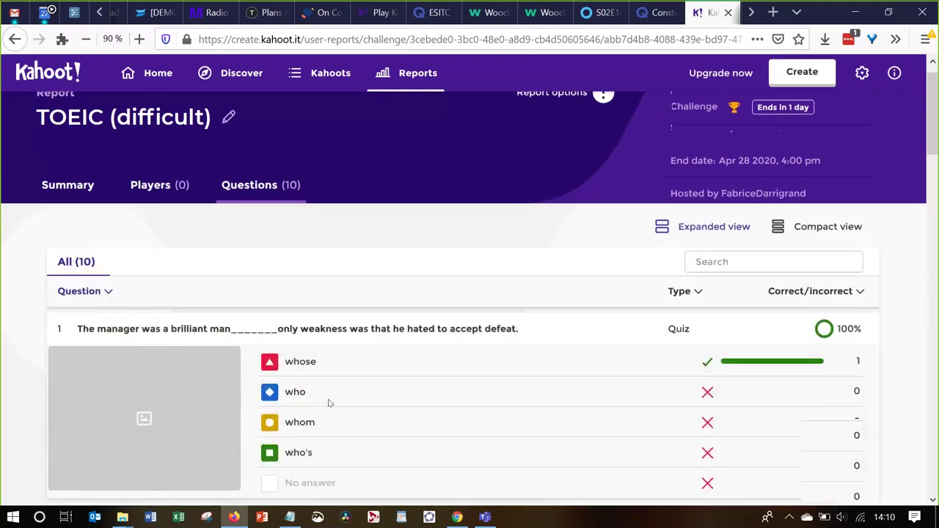
scroll(329, 403, "down", 4)
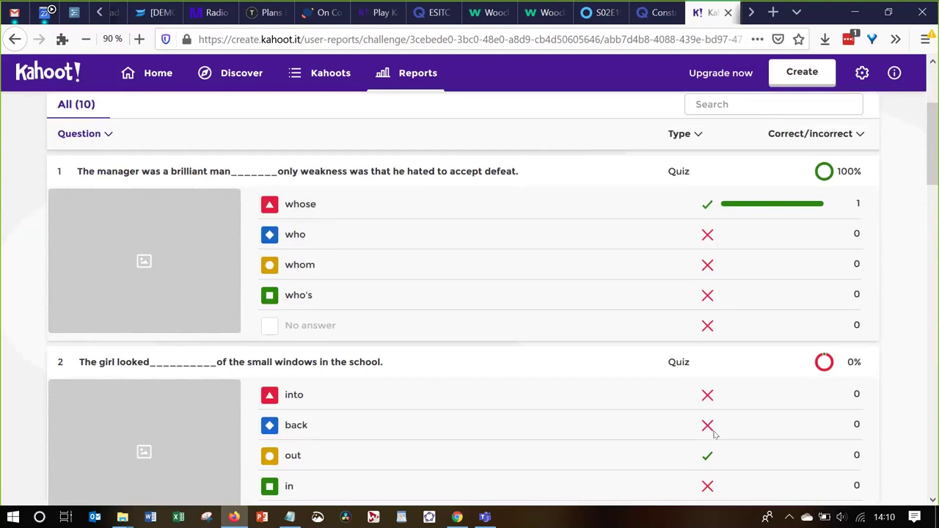
scroll(715, 435, "down", 3)
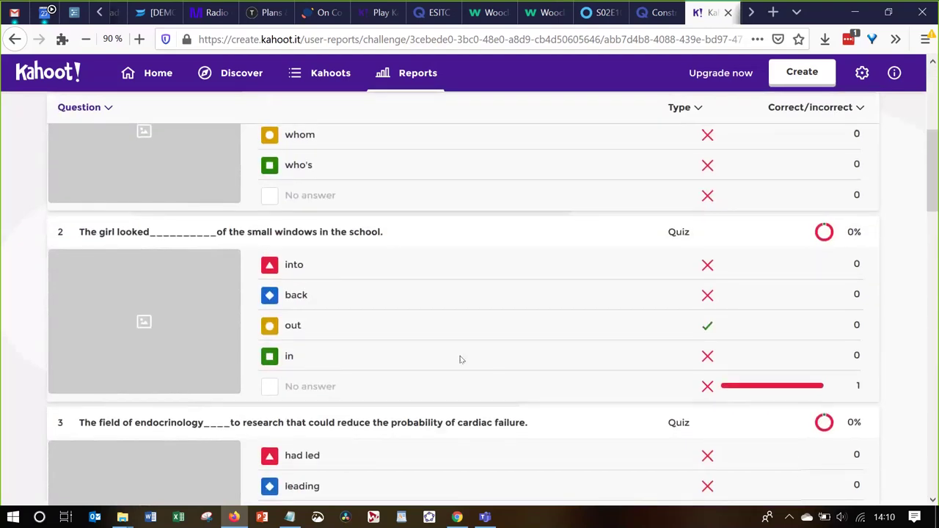
scroll(465, 378, "up", 2)
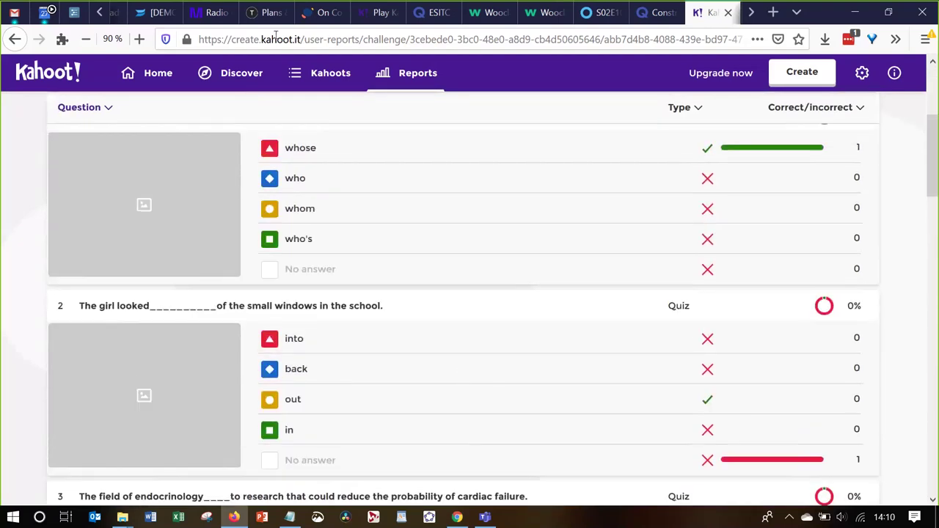
left_click(317, 72)
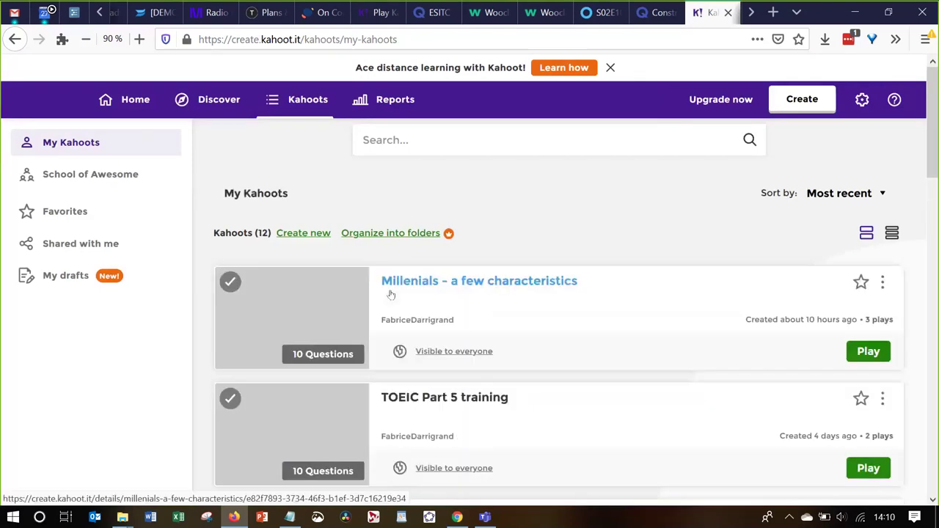
Open TOEIC Part 5 training's report, review its question results (54%, 45%), then return to Pasteapp
left_click(457, 399)
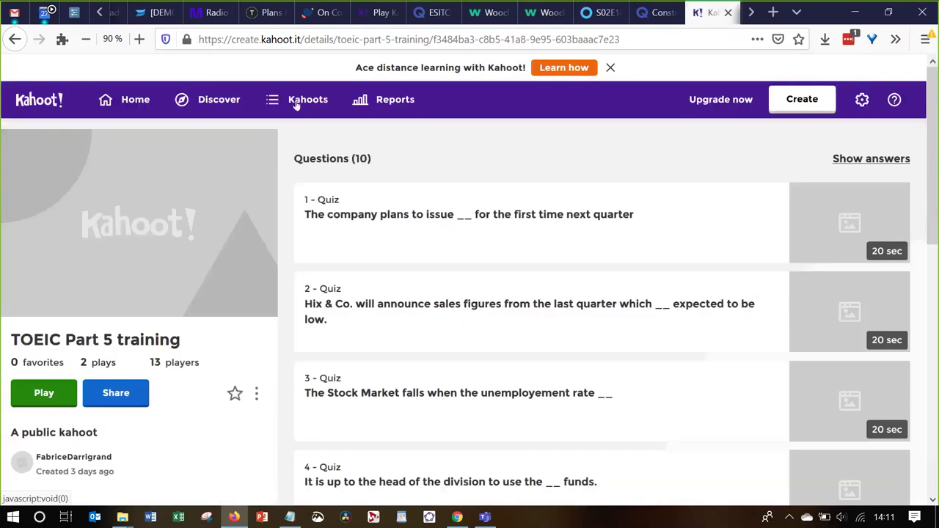
left_click(371, 99)
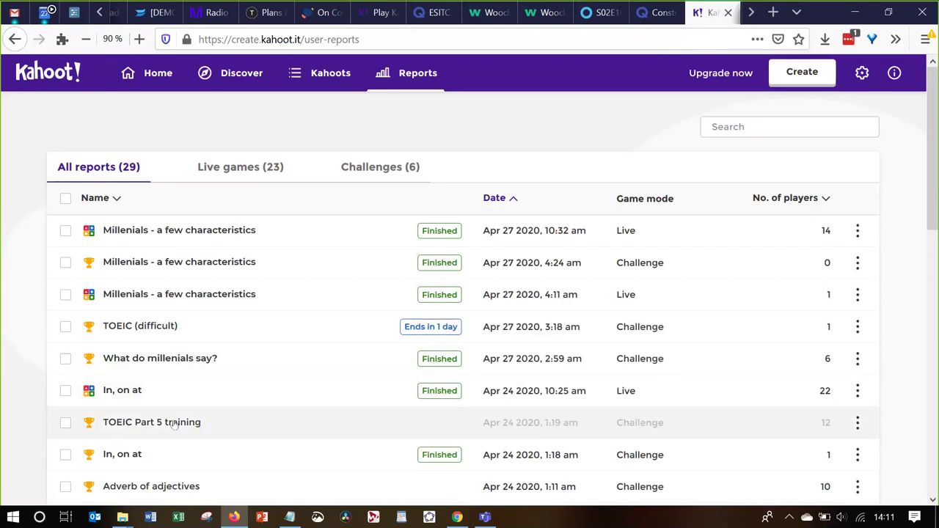
left_click(174, 424)
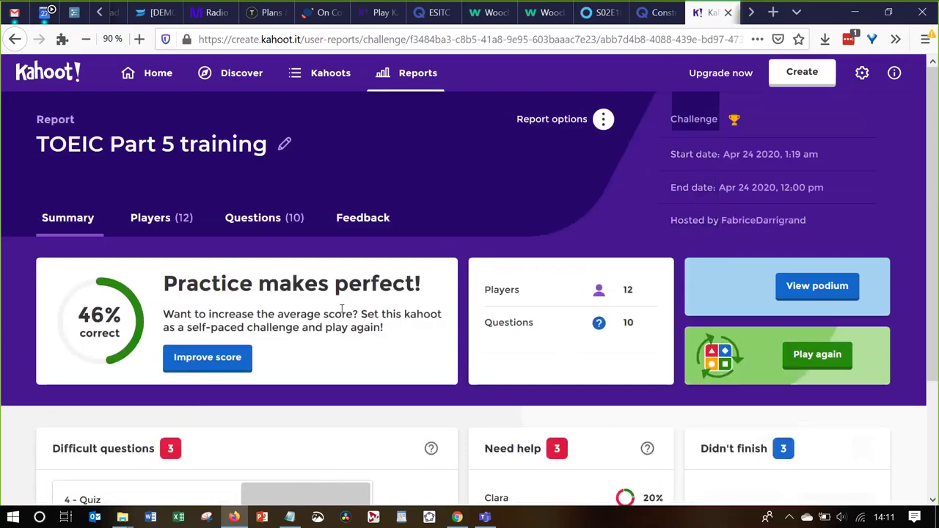
scroll(342, 311, "down", 1)
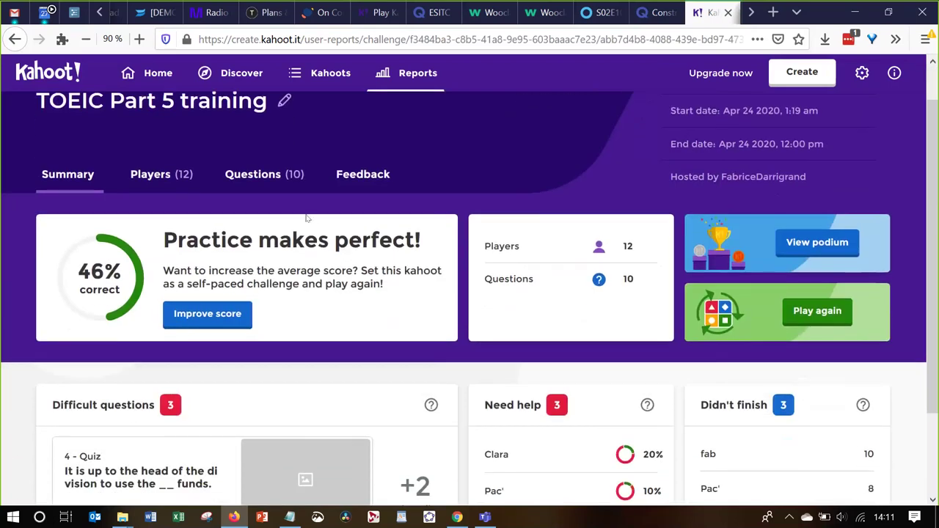
left_click(272, 180)
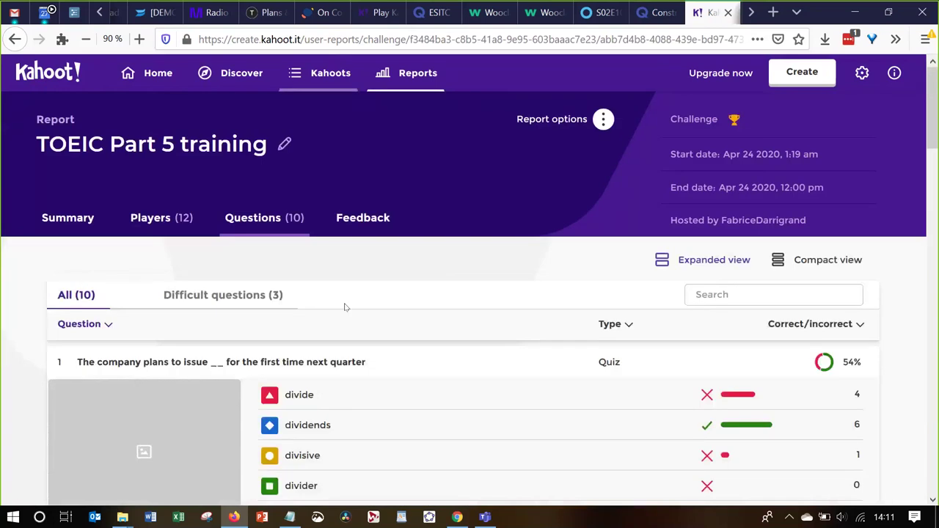
scroll(345, 307, "down", 3)
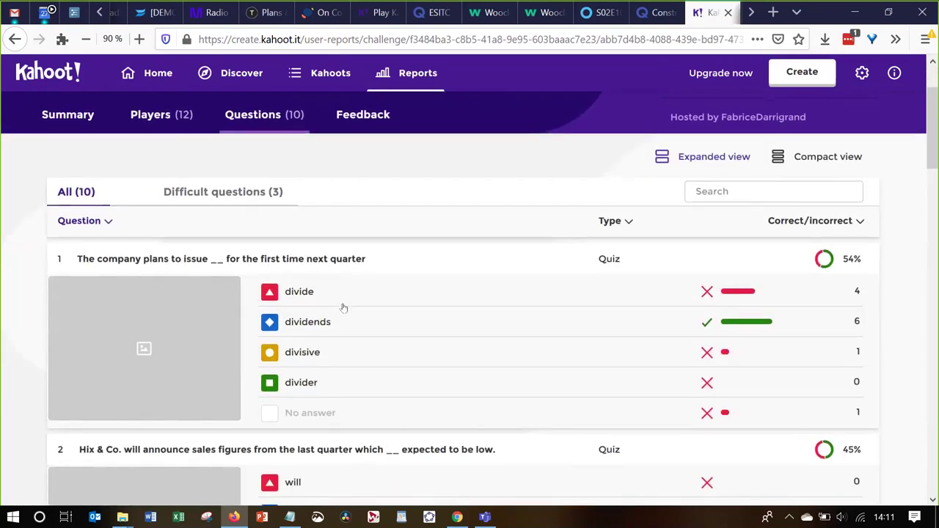
scroll(344, 307, "down", 3)
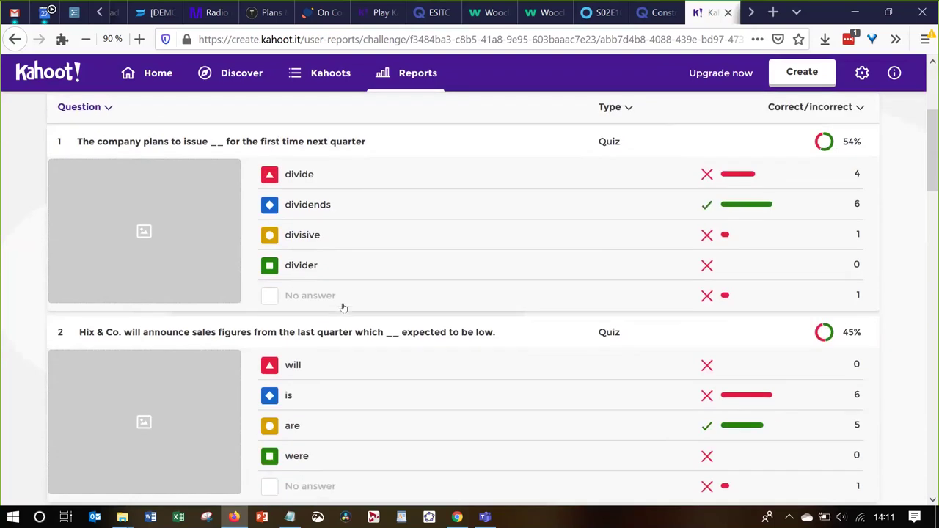
left_click(322, 12)
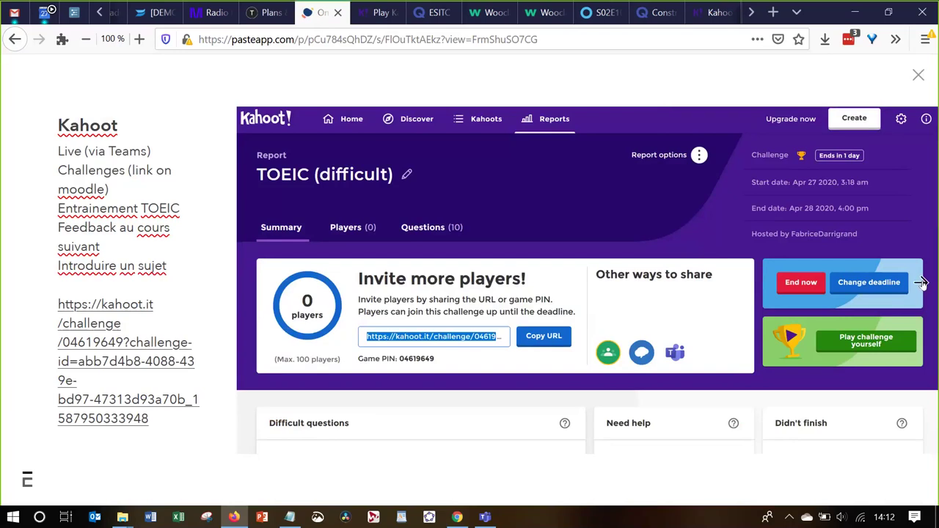
Reach the Les pages slide and enlarge the 'Memoire de travail et empan mnésique' page
left_click(921, 283)
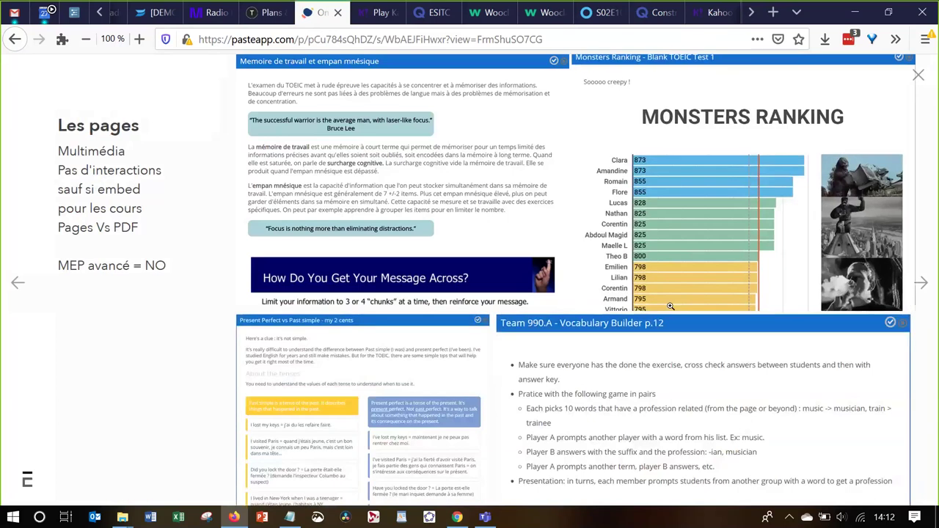
left_click(16, 284)
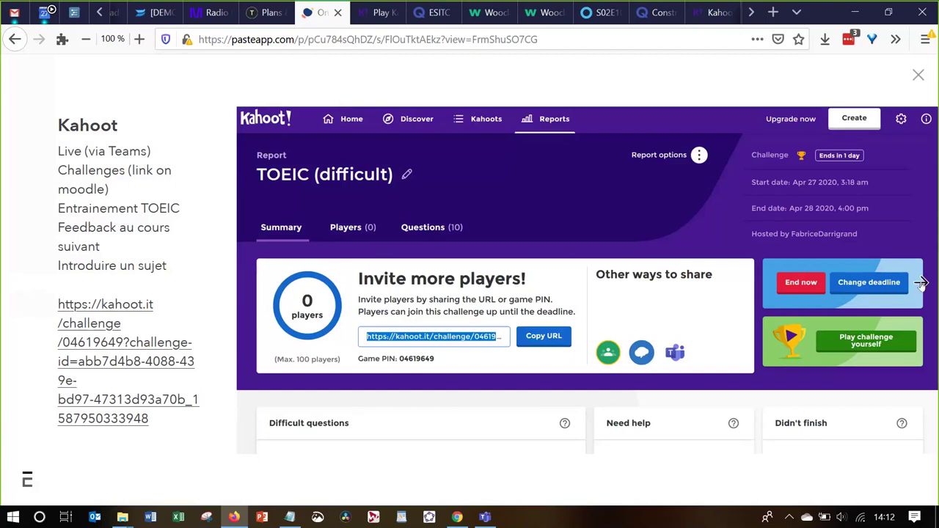
left_click(921, 283)
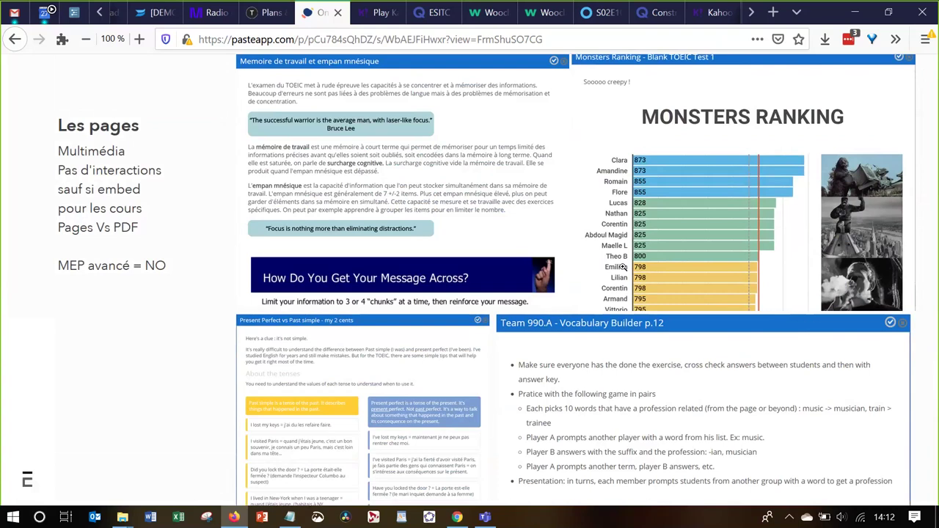
left_click(455, 179)
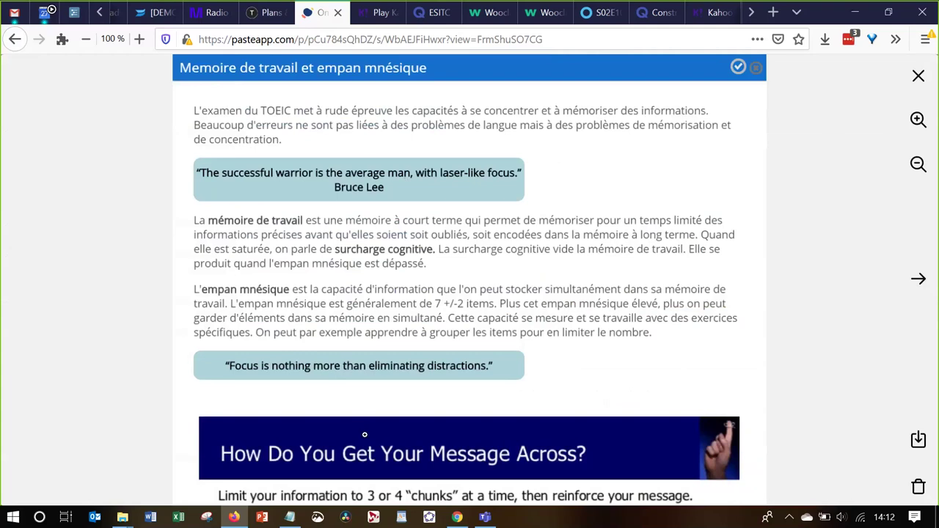
Advance to the Monsters Ranking card and open the Cours des TOEIC Monsters course page in Moodle
key("Right")
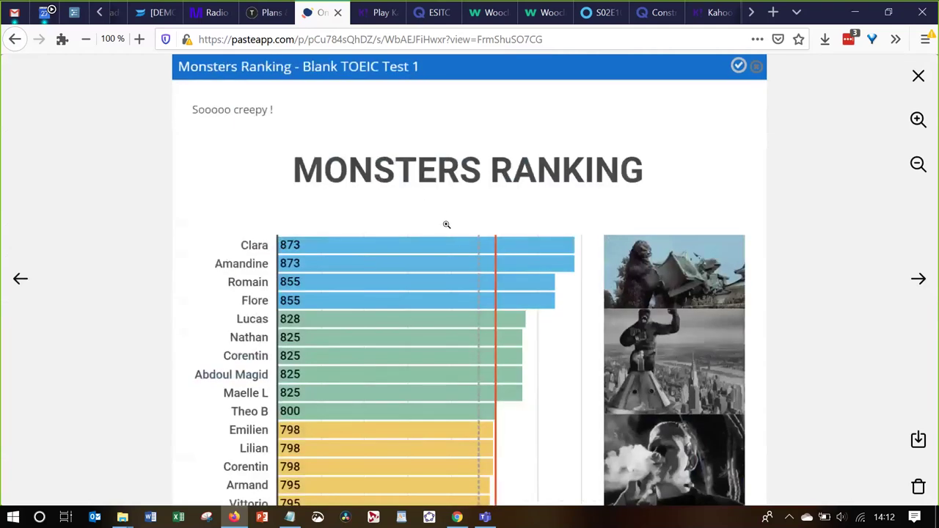
key("alt+Tab")
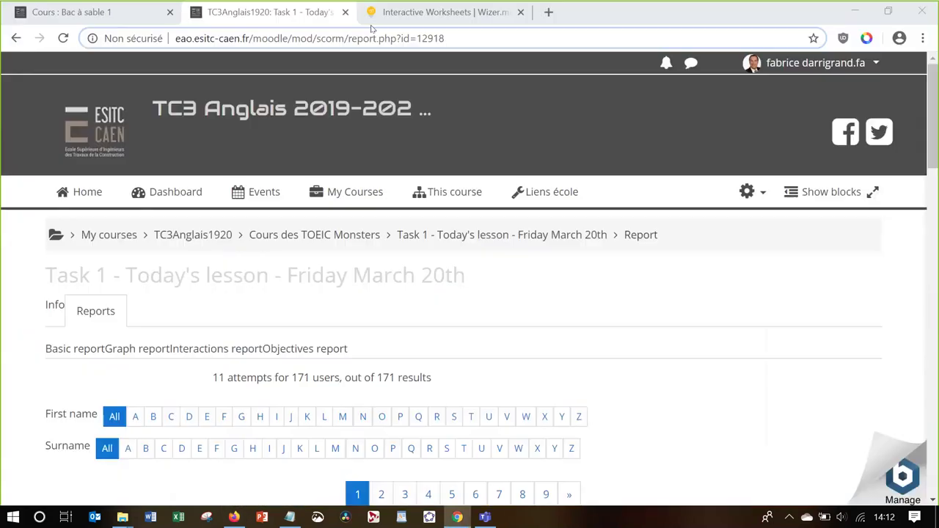
left_click(274, 236)
key("alt+Tab")
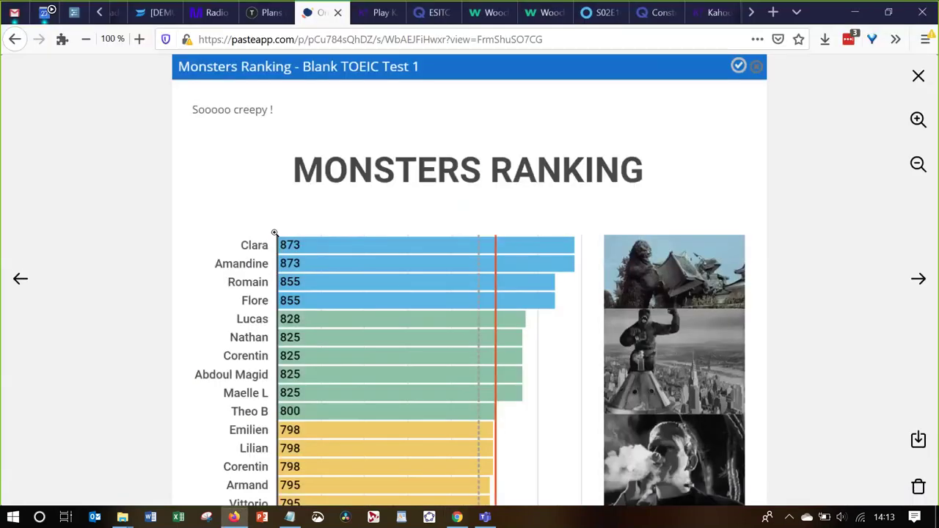
View the Present Perfect vs Past simple and Vocabulary Builder cards, then return to the Les pages board
left_click(918, 76)
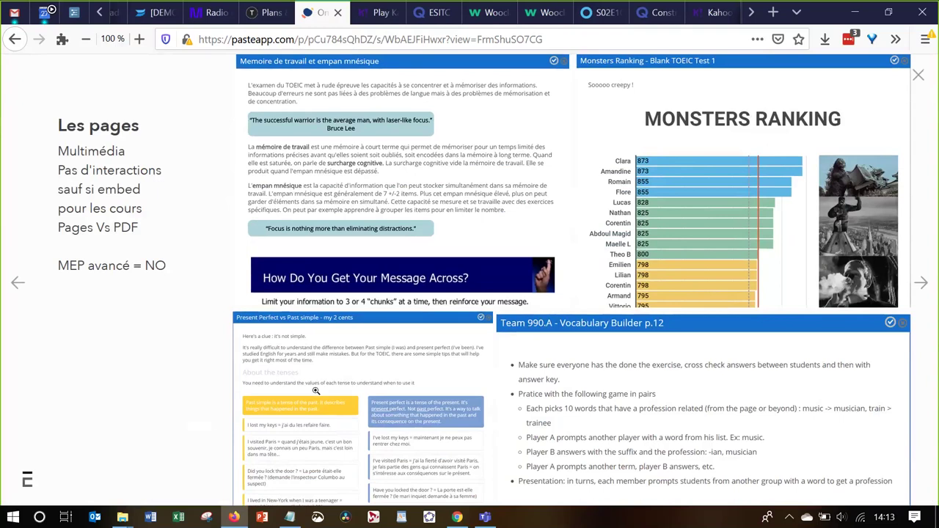
left_click(316, 390)
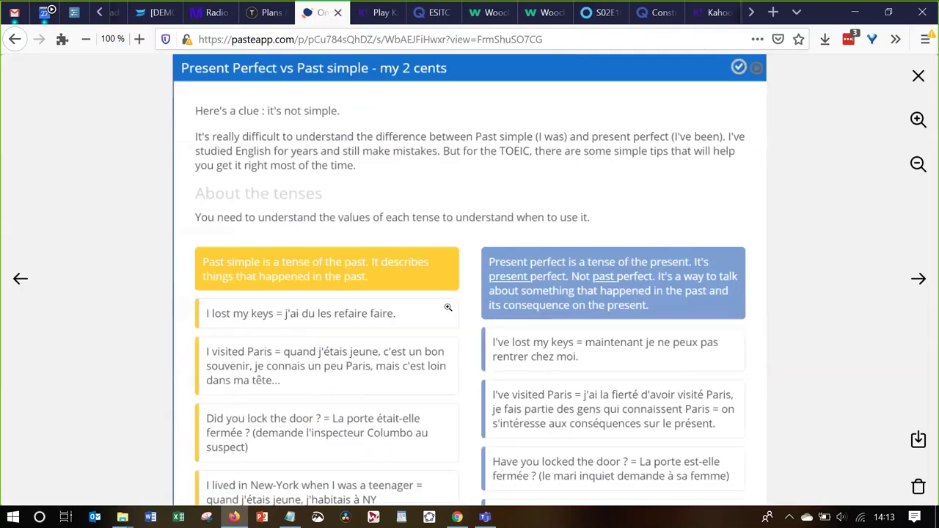
key("Right")
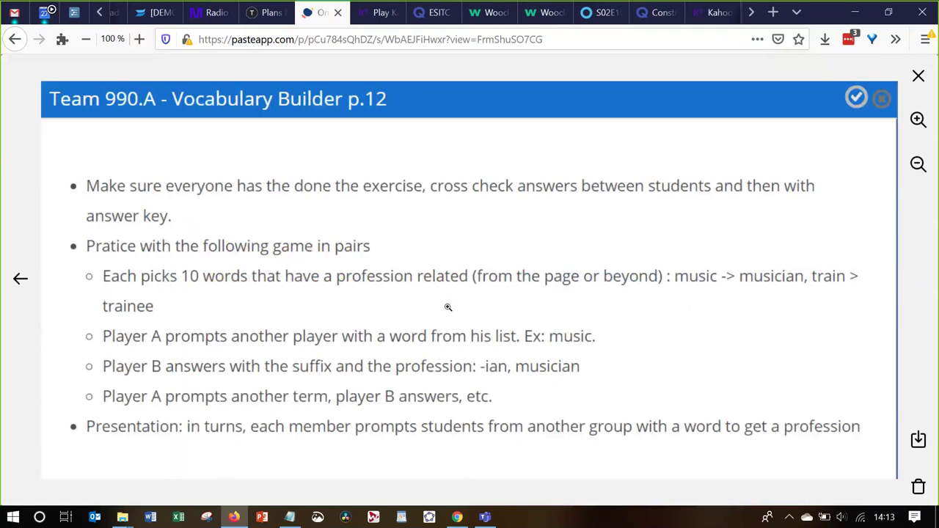
key("Escape")
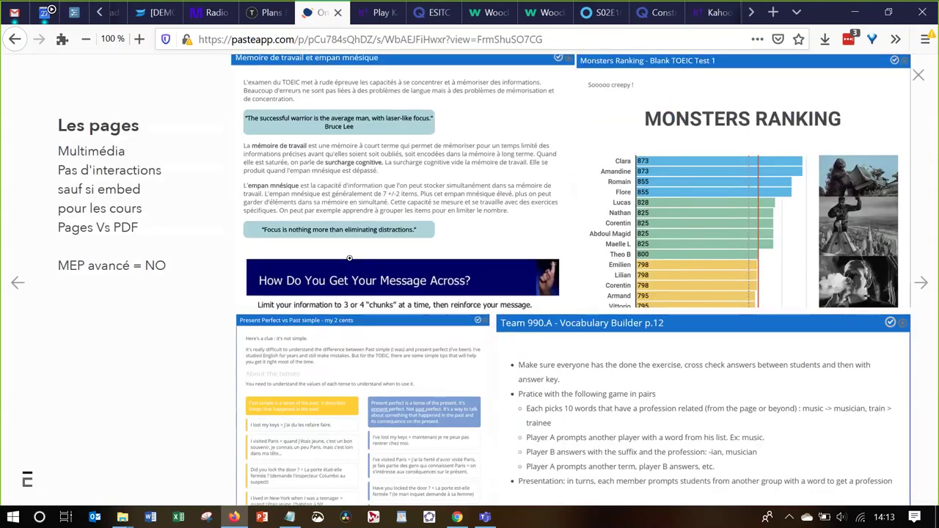
Open the TOEIC Monster's Ranking - January page from the course bottom and browse its charts
key("alt+Tab")
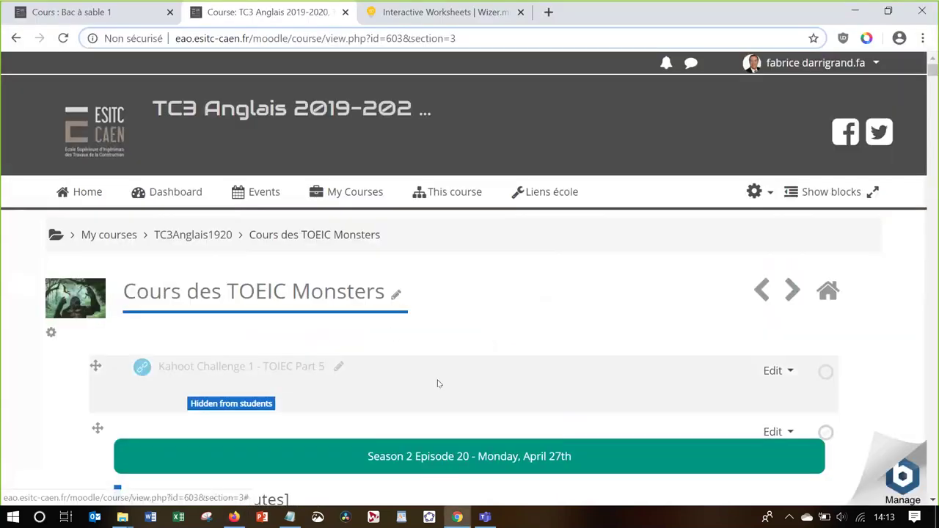
key("End")
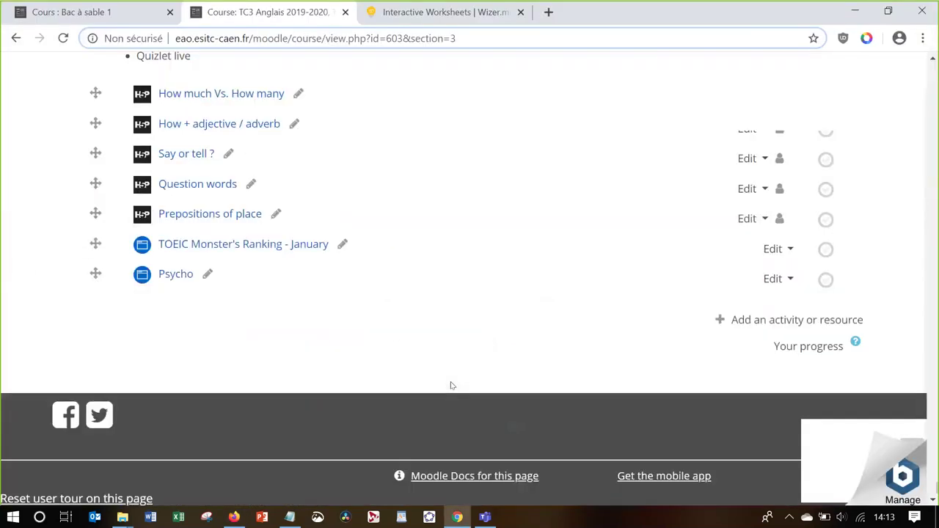
left_click(246, 248)
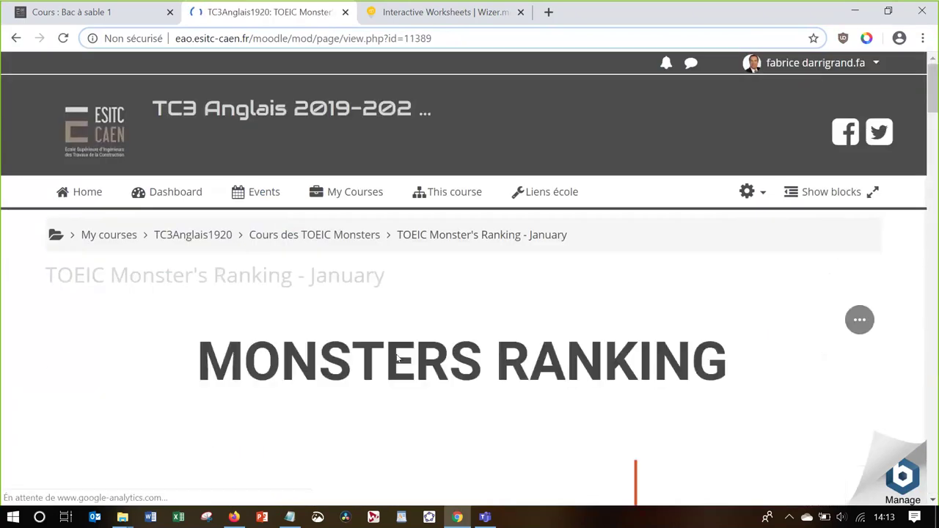
scroll(396, 357, "down", 4)
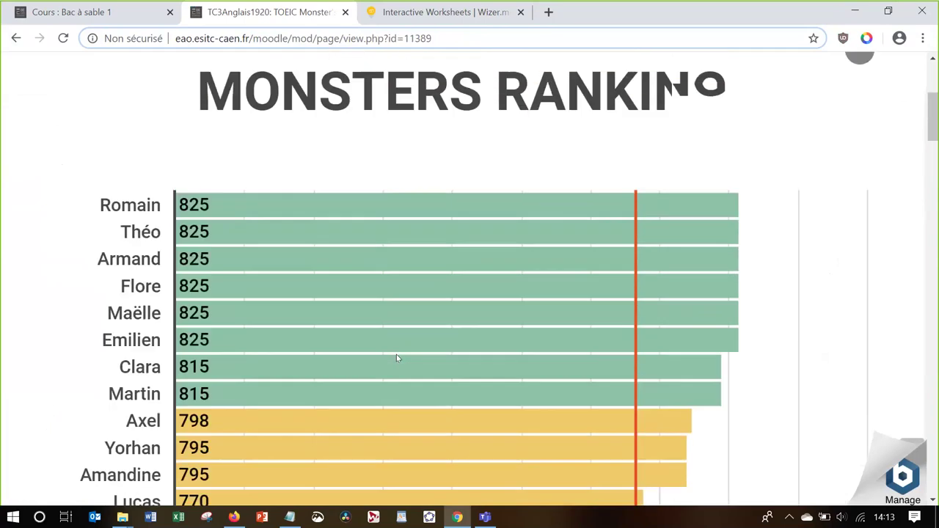
scroll(396, 357, "down", 1)
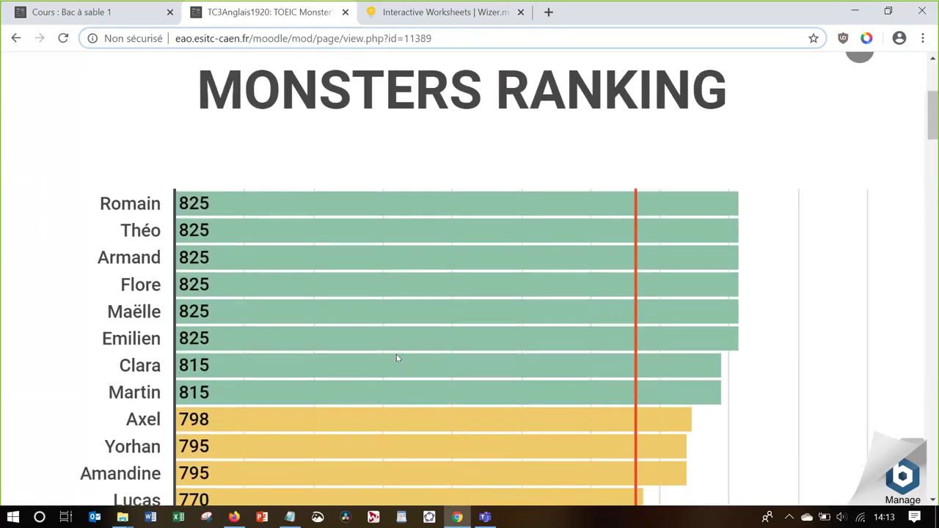
scroll(397, 357, "down", 3)
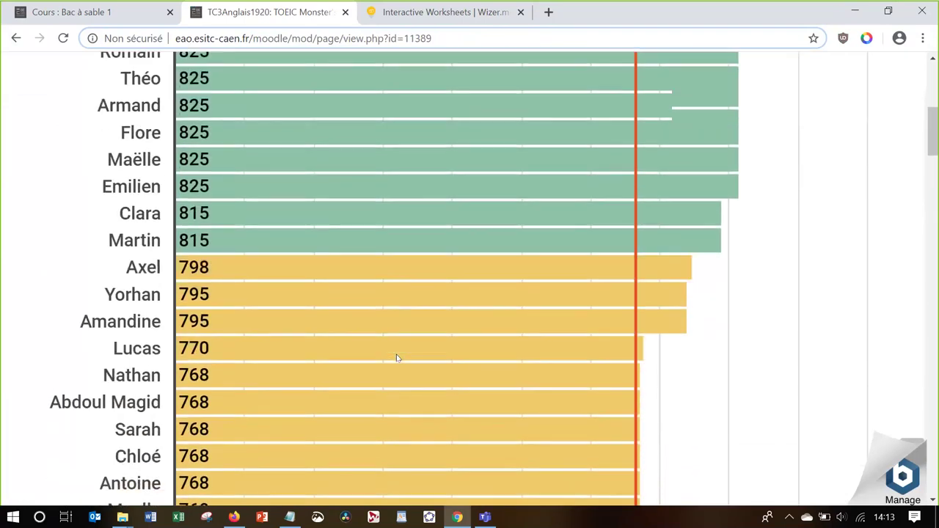
scroll(397, 357, "down", 7)
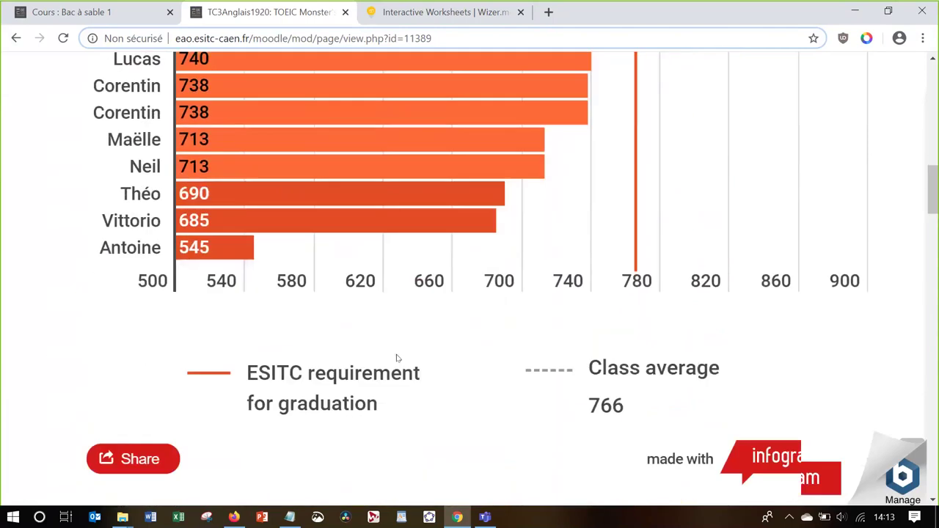
scroll(396, 358, "up", 3)
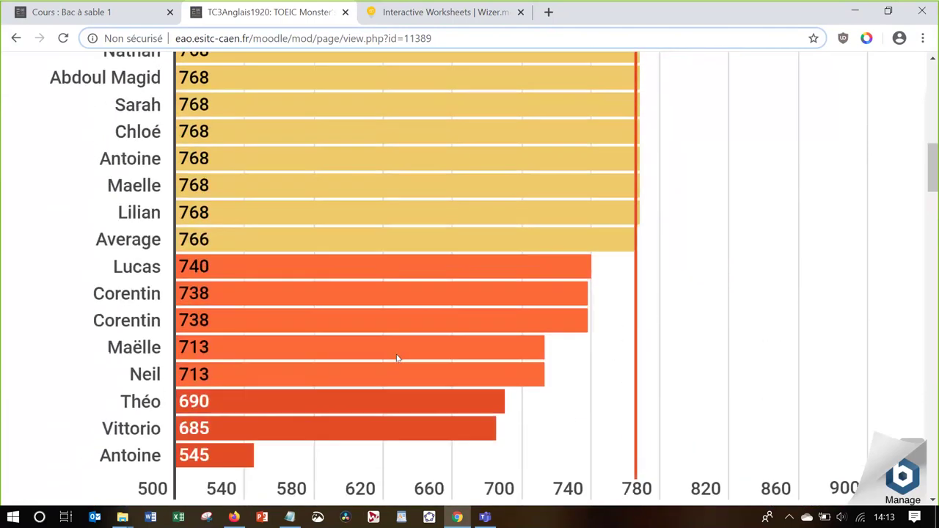
scroll(315, 215, "down", 1)
scroll(316, 215, "up", 2)
scroll(315, 215, "up", 5)
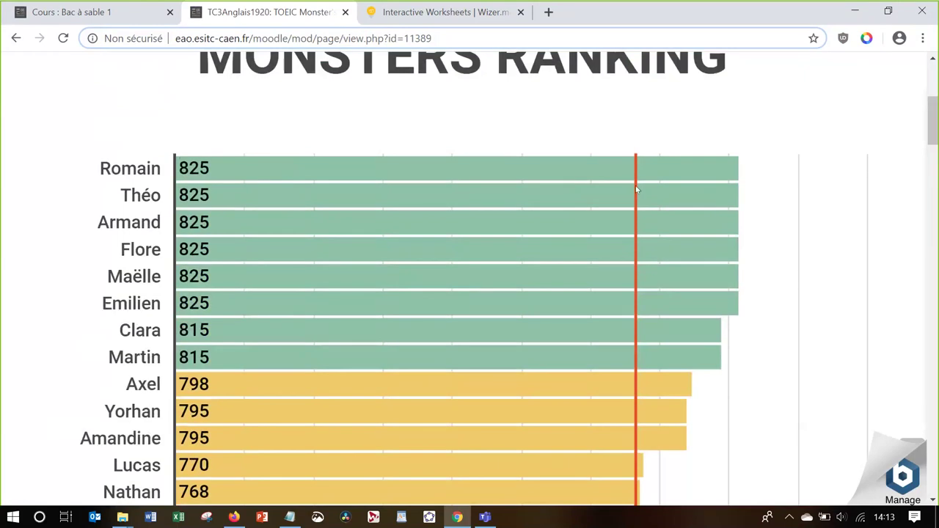
Show the 19/11/2019 results in the exam chart, then scroll back to the MONSTERS RANKING chart
scroll(635, 222, "down", 10)
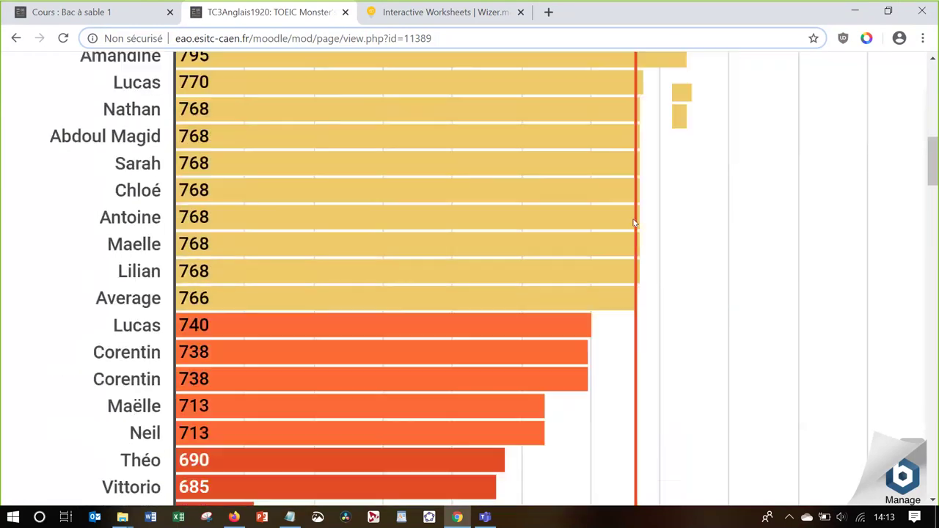
scroll(634, 222, "down", 6)
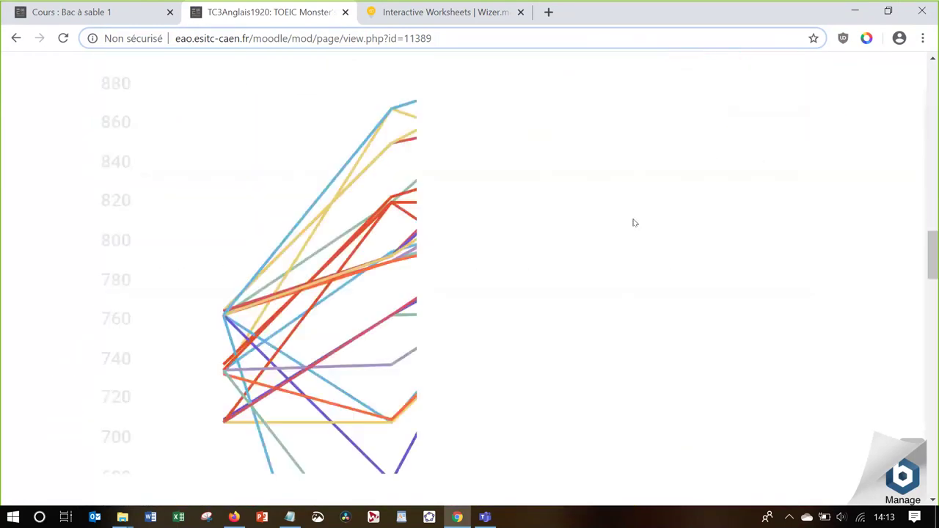
scroll(634, 222, "up", 1)
scroll(635, 222, "up", 1)
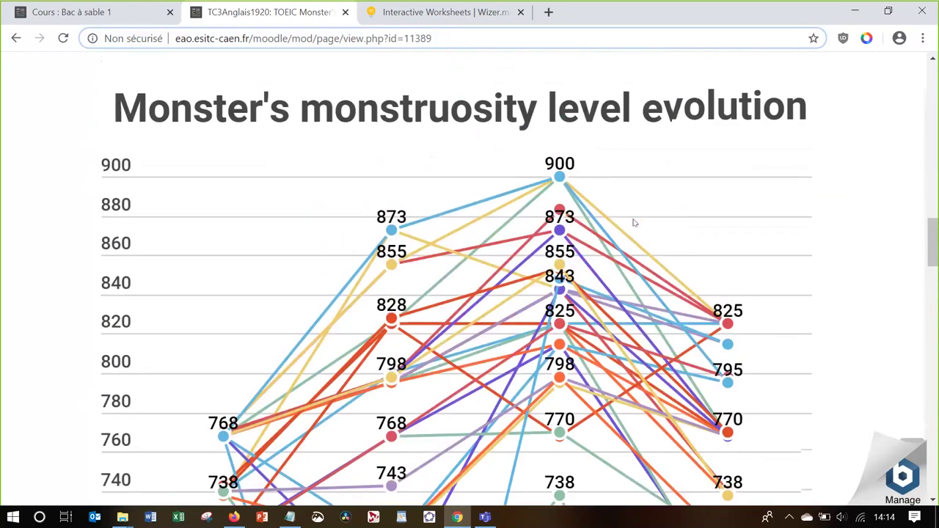
scroll(635, 222, "down", 2)
scroll(635, 223, "down", 2)
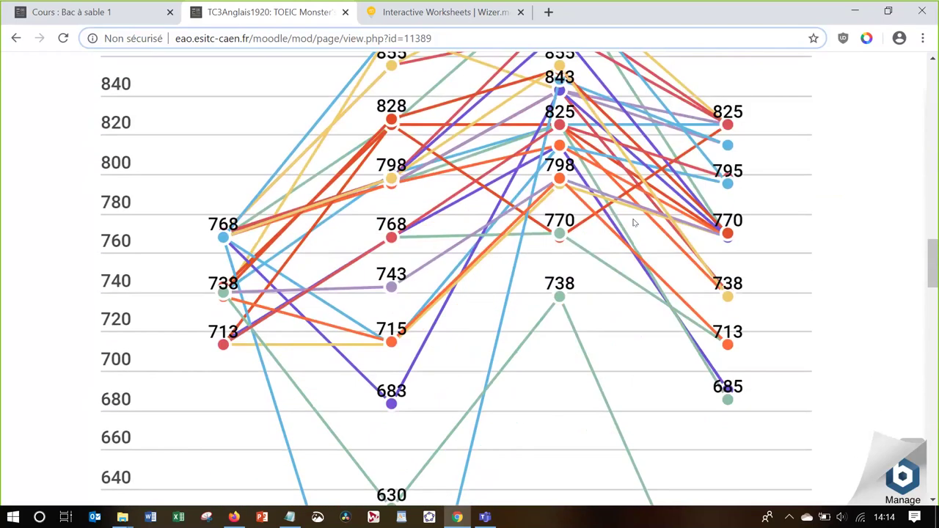
mouse_move(382, 244)
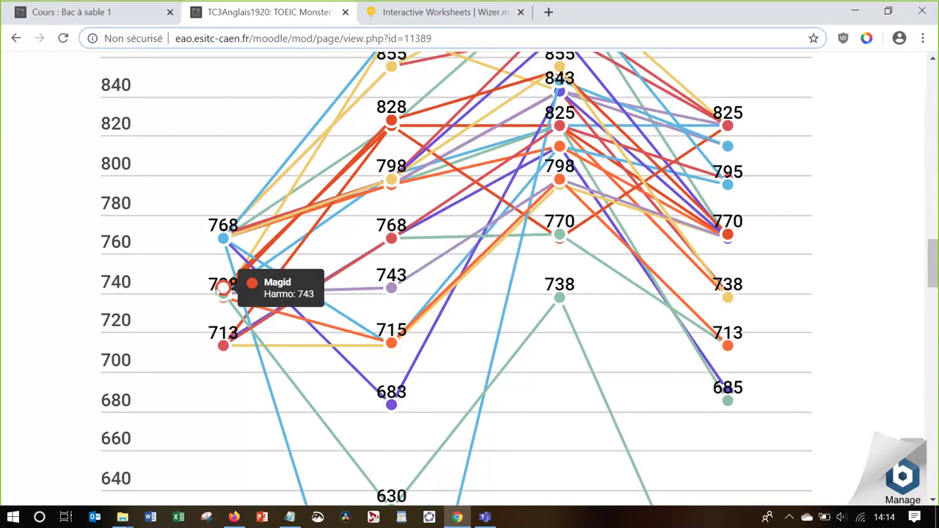
scroll(430, 421, "down", 4)
scroll(433, 422, "down", 18)
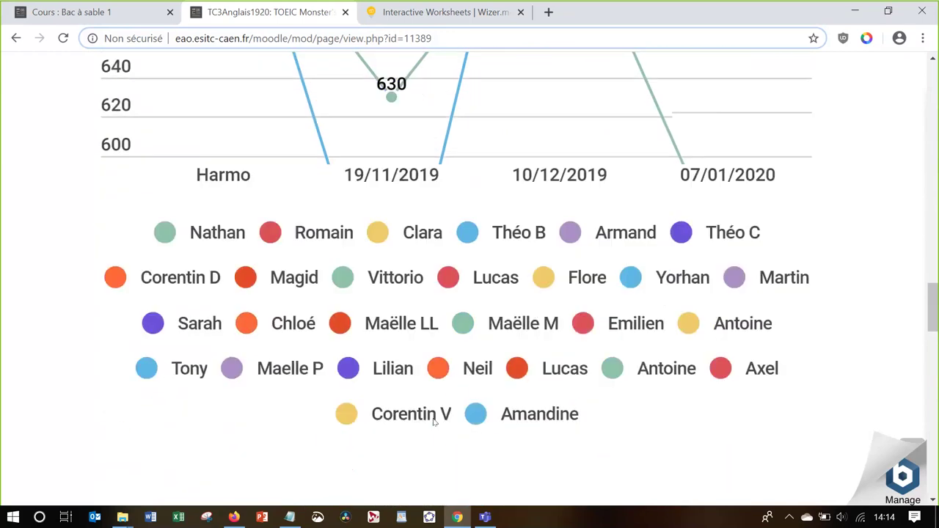
scroll(433, 422, "down", 6)
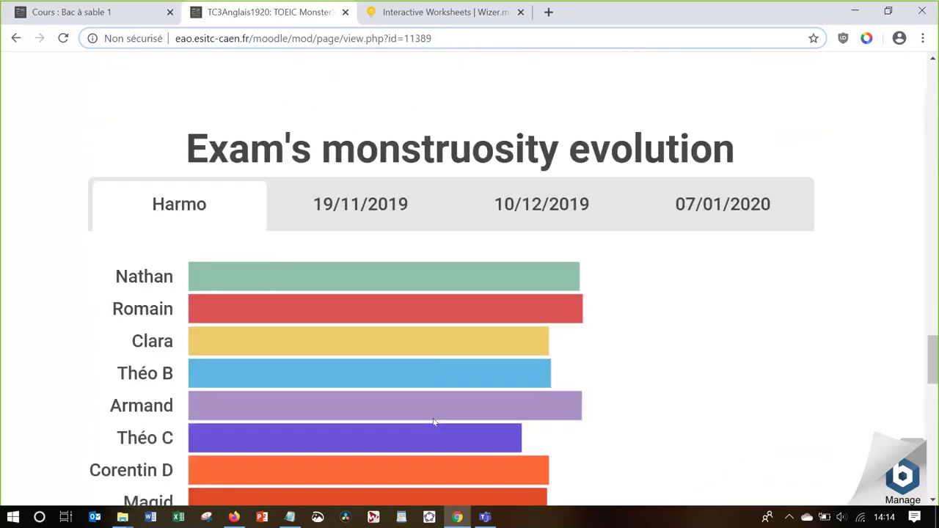
left_click(315, 91)
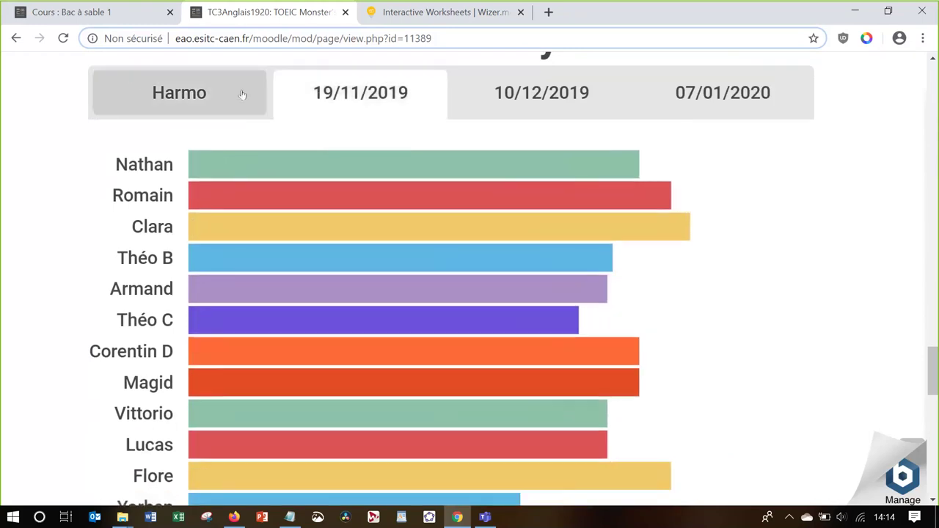
scroll(242, 168, "up", 10)
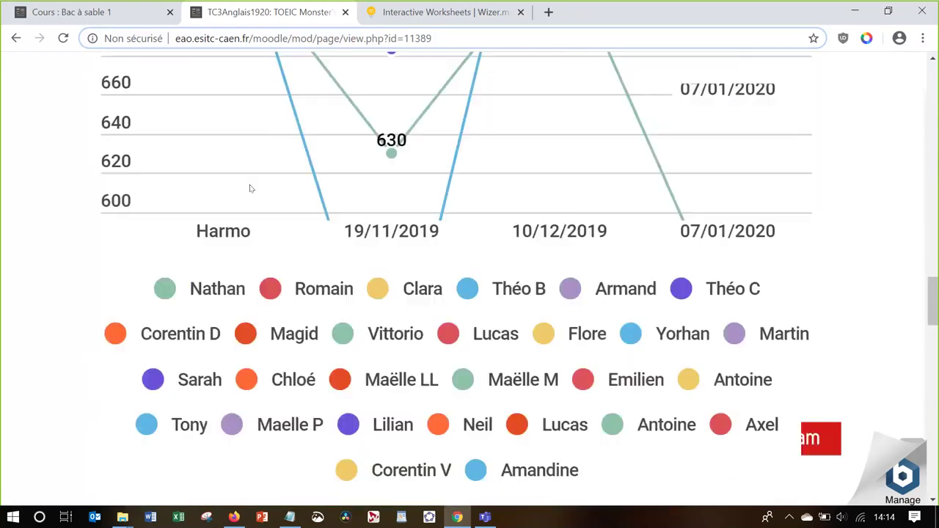
scroll(247, 195, "up", 10)
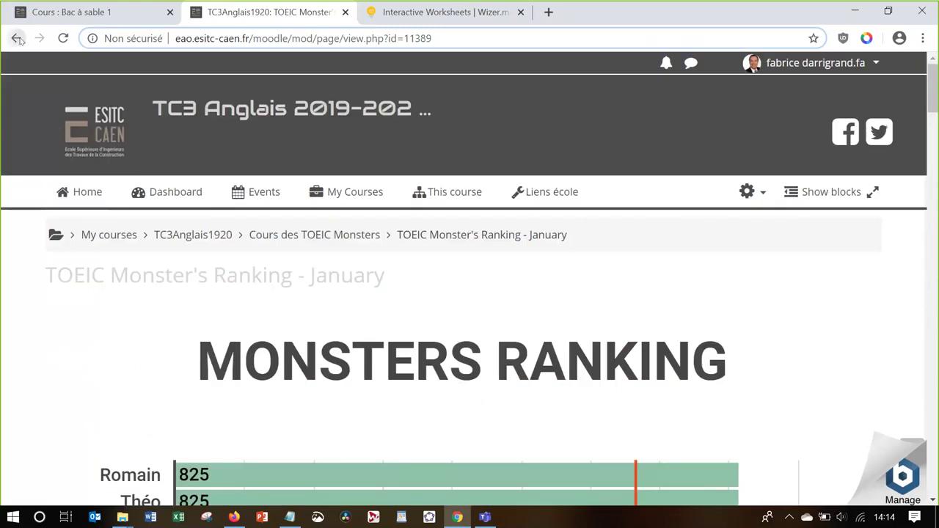
key("alt+Tab")
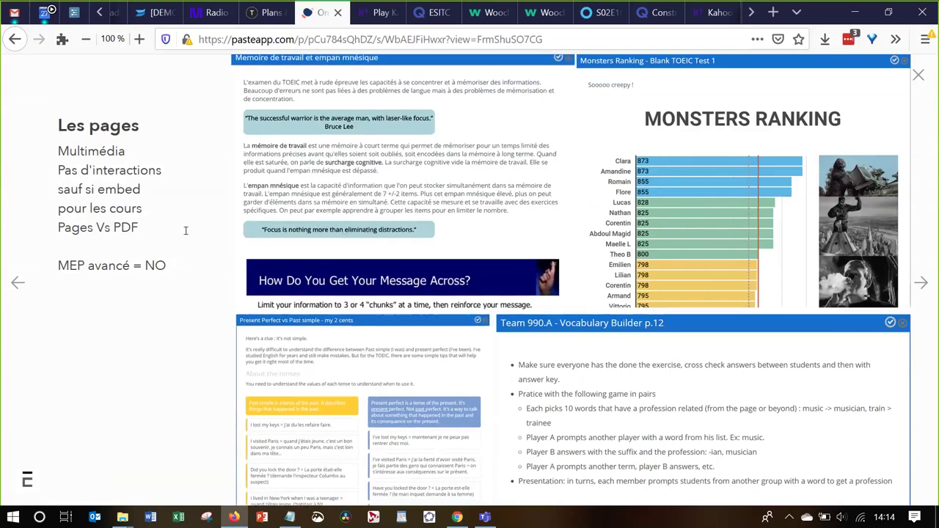
left_click(140, 228)
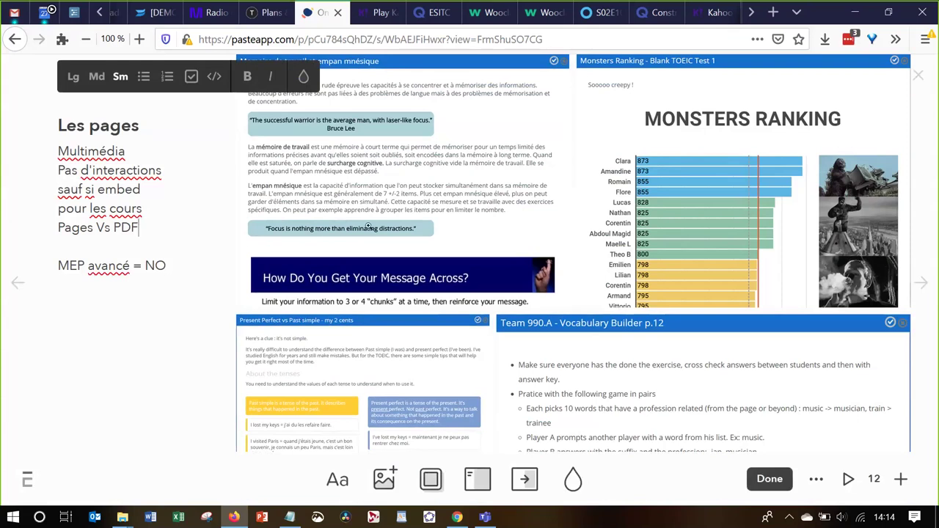
left_click(427, 181)
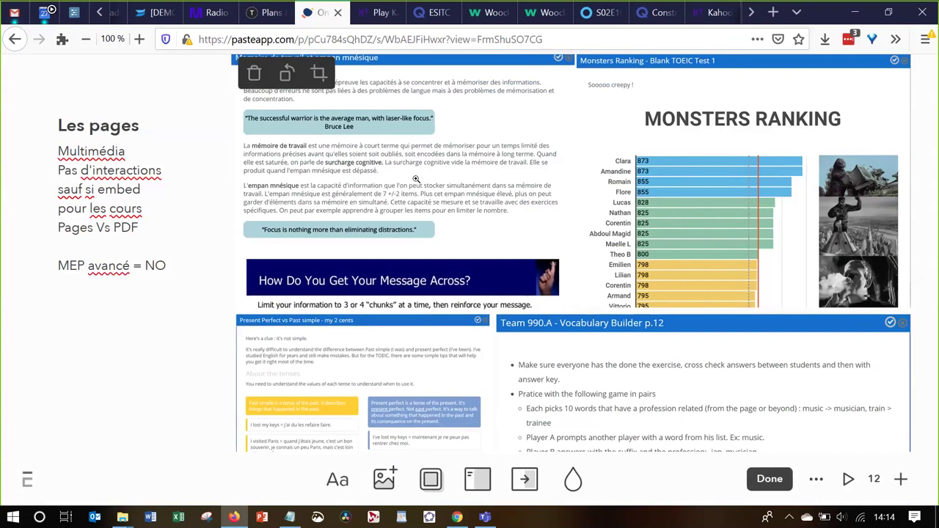
left_click(332, 155)
left_click(332, 155)
left_click(223, 239)
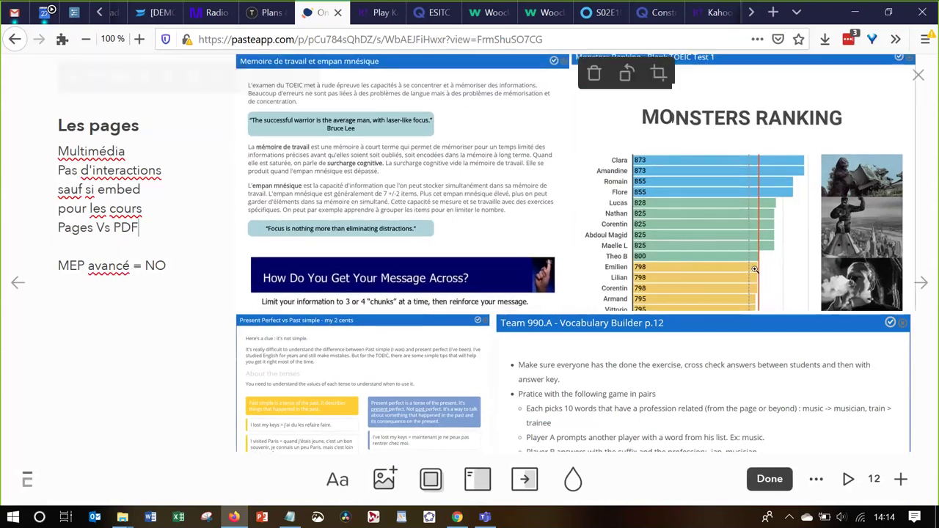
left_click(922, 283)
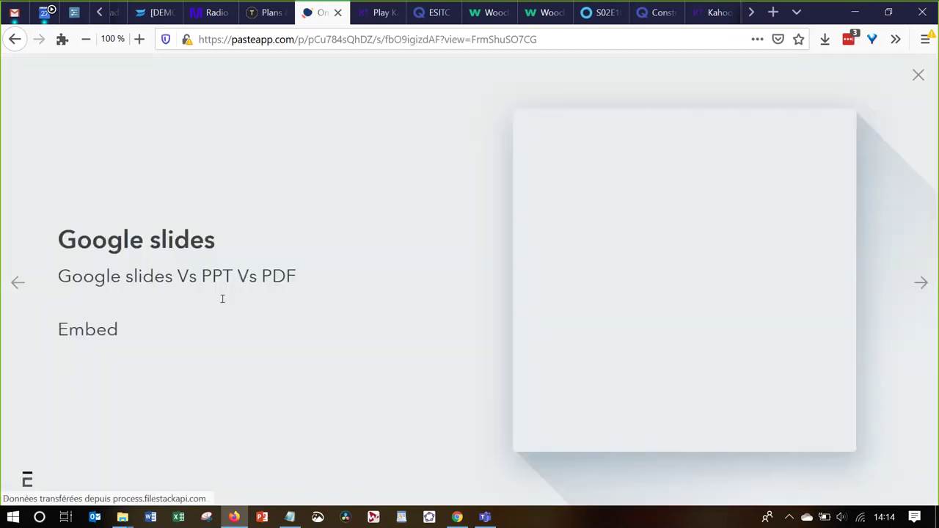
left_click(16, 283)
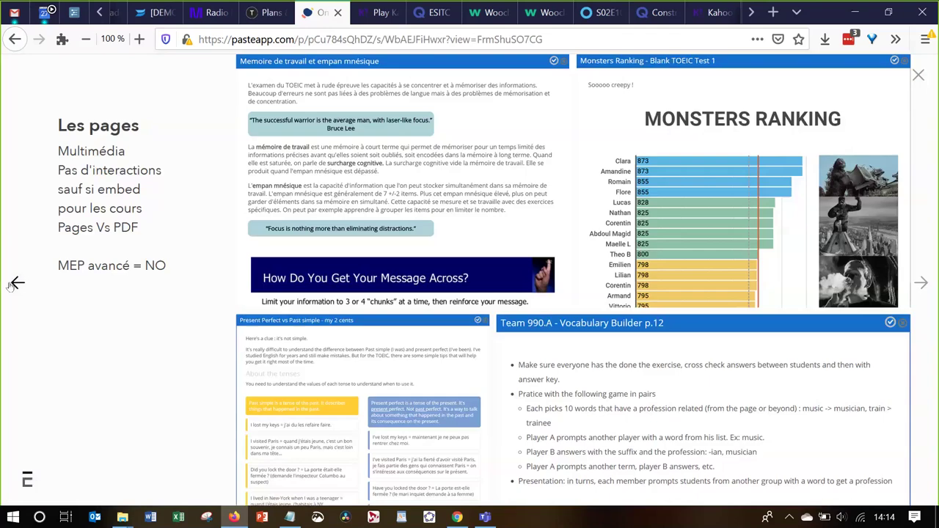
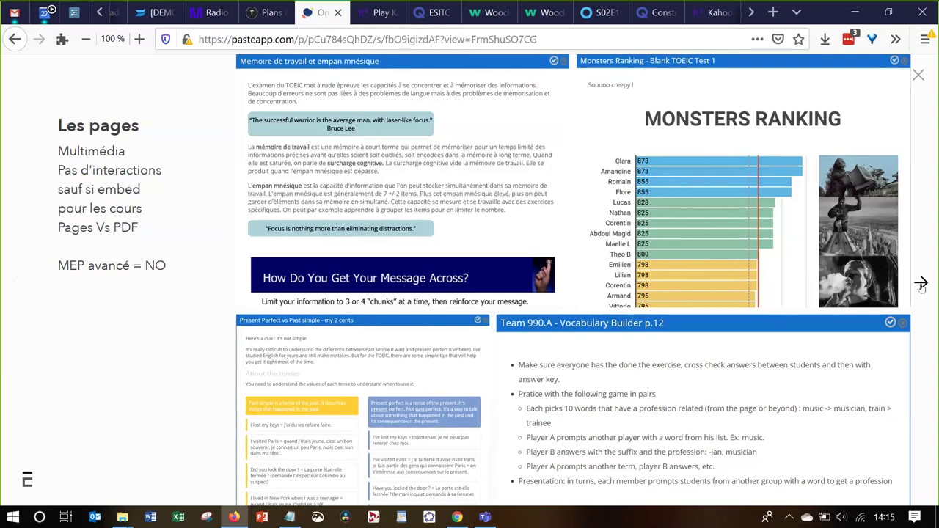
Advance the presentation to the Google slides card with the embedded question tags deck
left_click(921, 284)
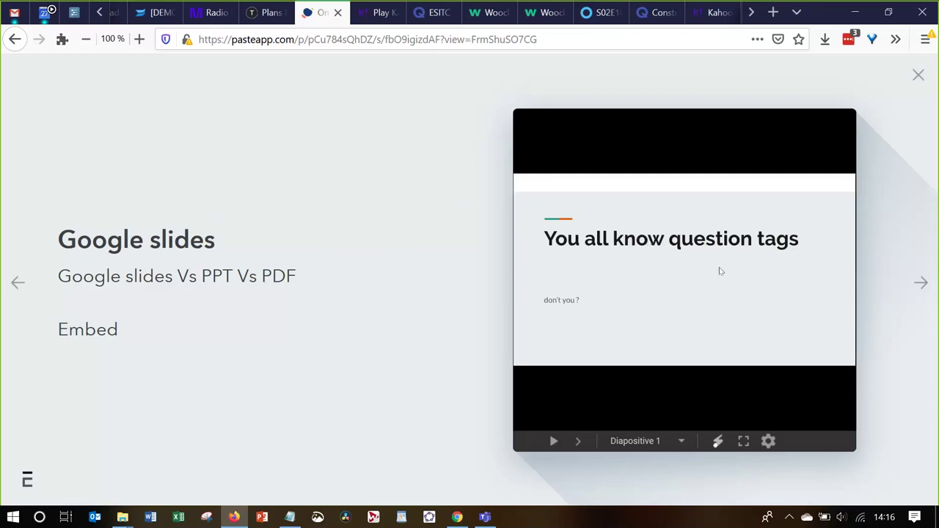
Page the question tags deck through Main uses to Special cases 1/2, then advance to Activité H5P
left_click(578, 441)
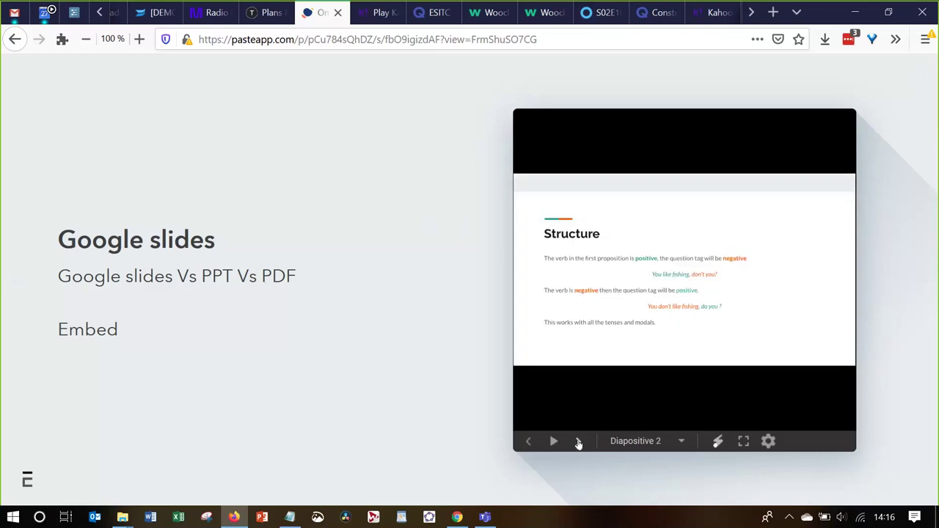
left_click(578, 442)
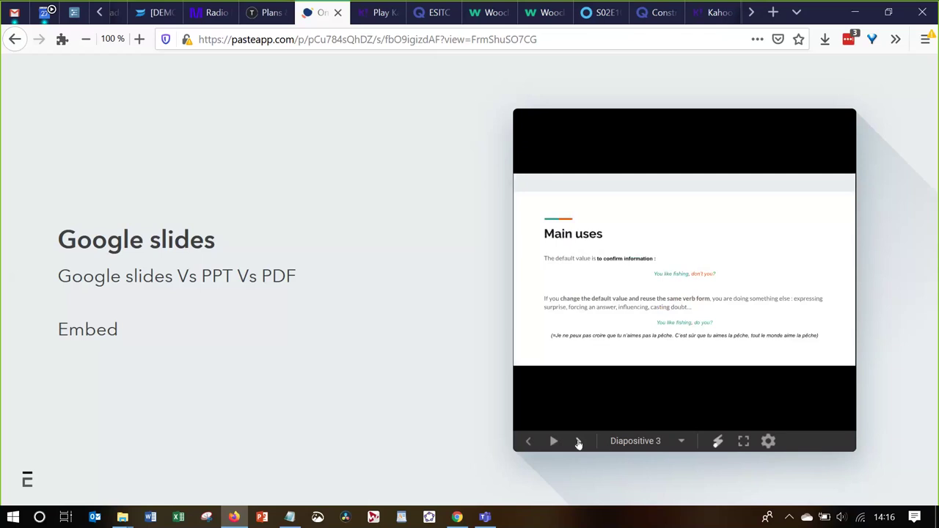
left_click(578, 441)
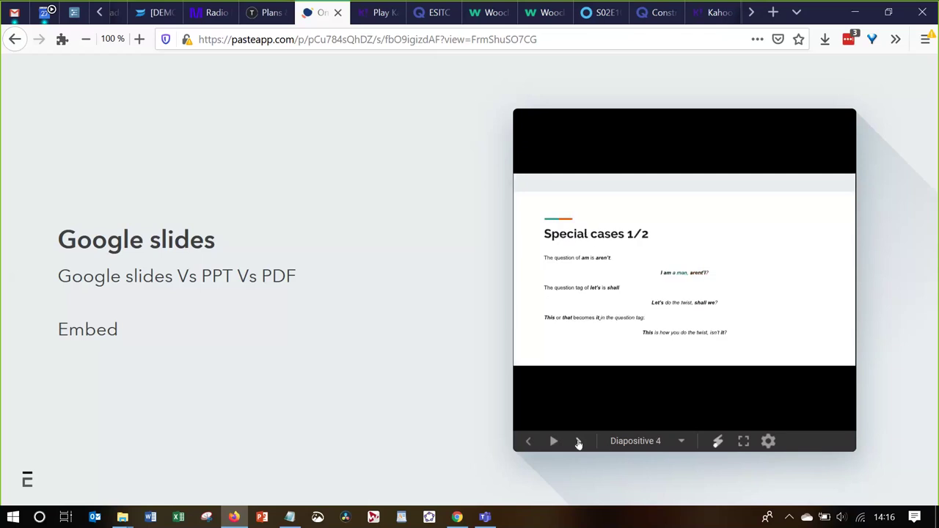
mouse_move(921, 281)
left_click(921, 282)
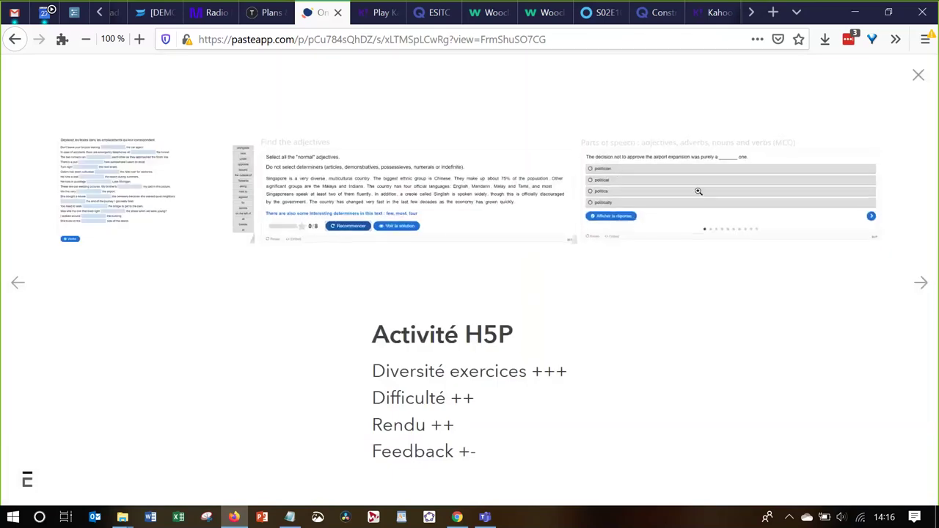
View the drag-the-words, Find the adjectives and parts-of-speech exercises full size
left_click(145, 196)
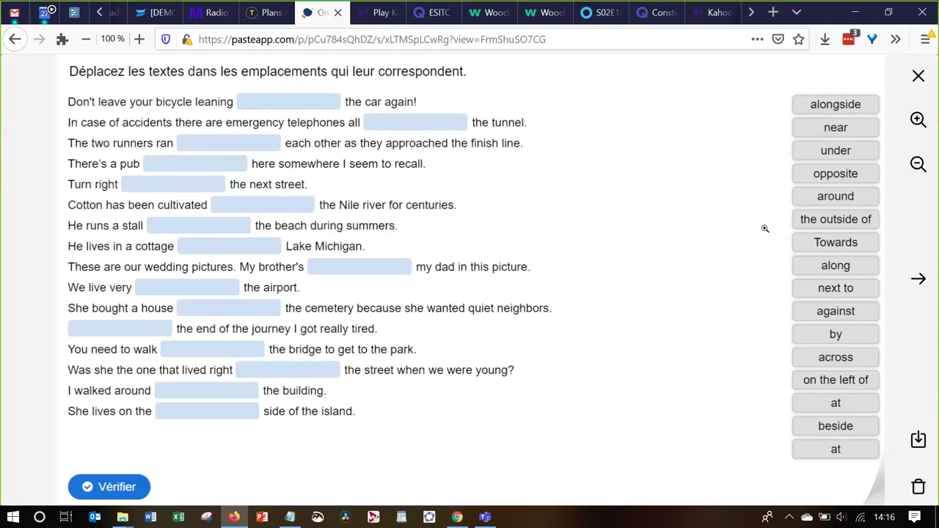
key("Right")
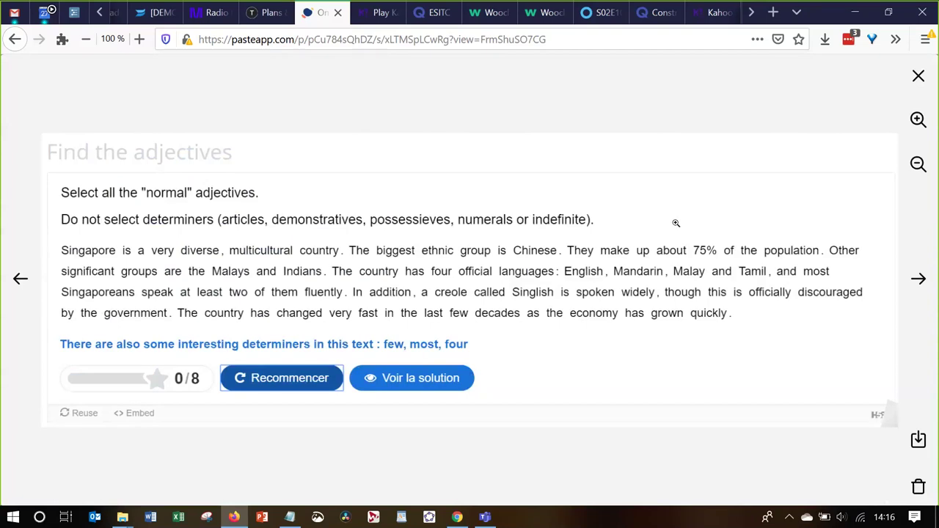
key("Right")
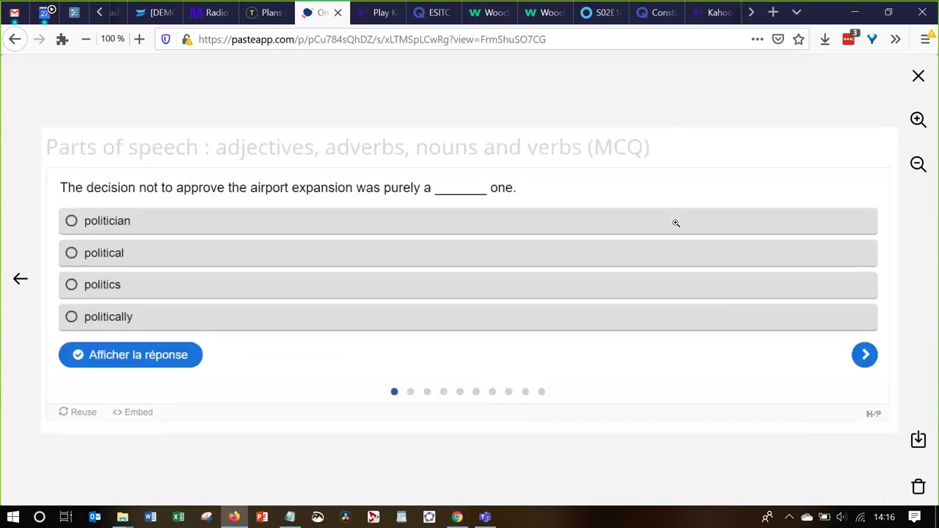
left_click(918, 78)
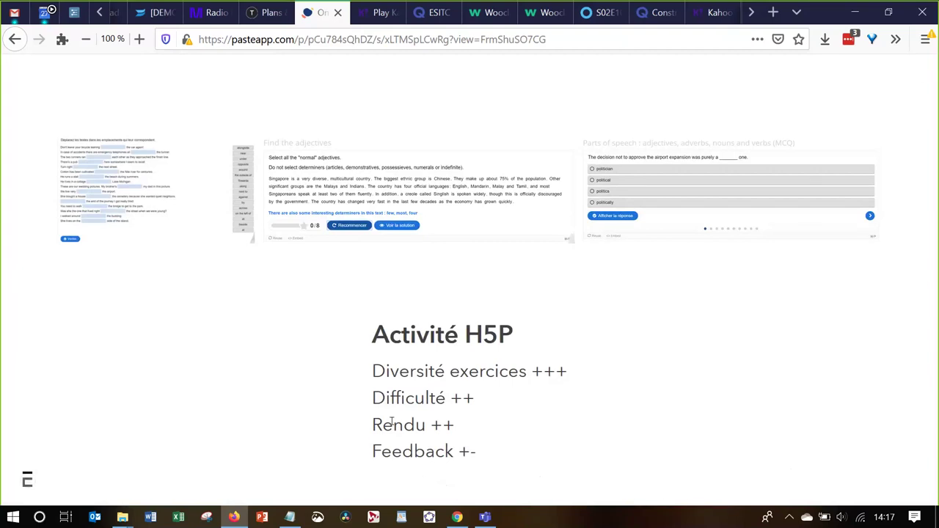
Enlarge the Find the adjectives preview again, then advance to the Test Moodle card
left_click(373, 200)
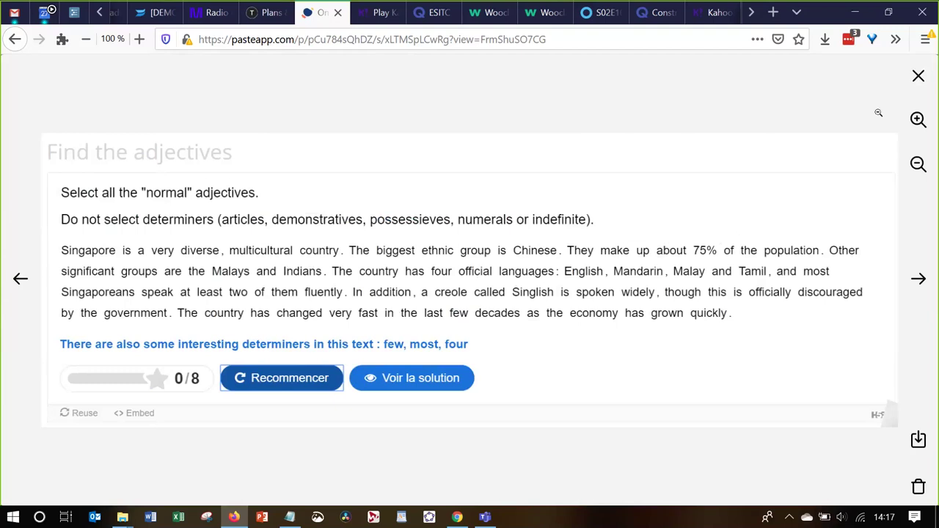
left_click(918, 76)
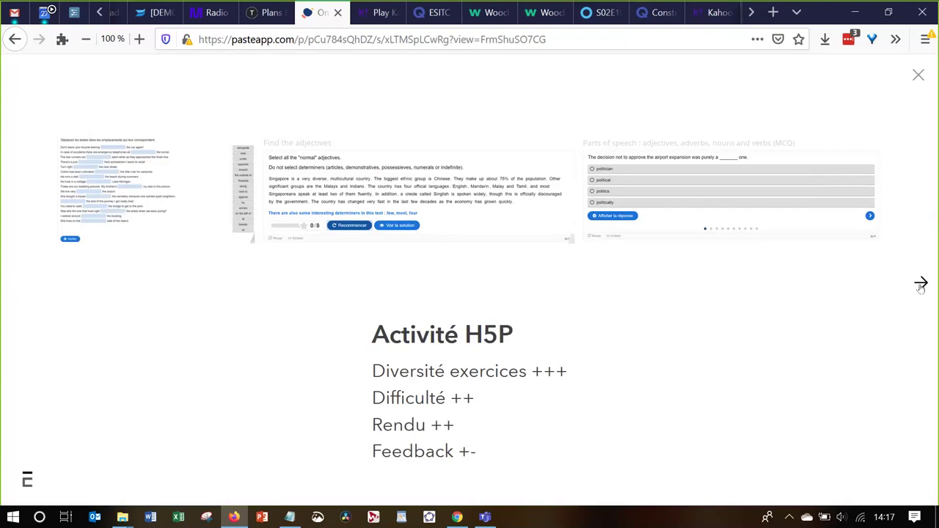
left_click(921, 284)
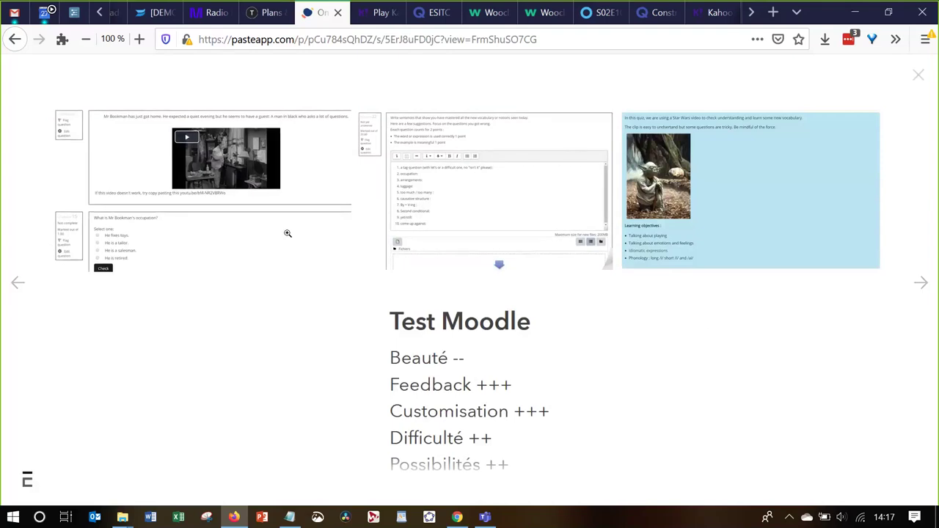
left_click(288, 234)
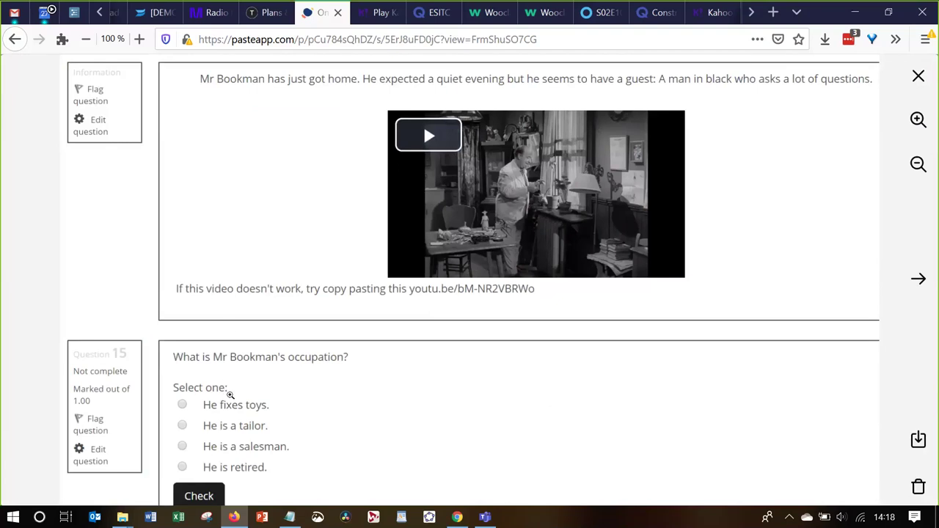
key("Right")
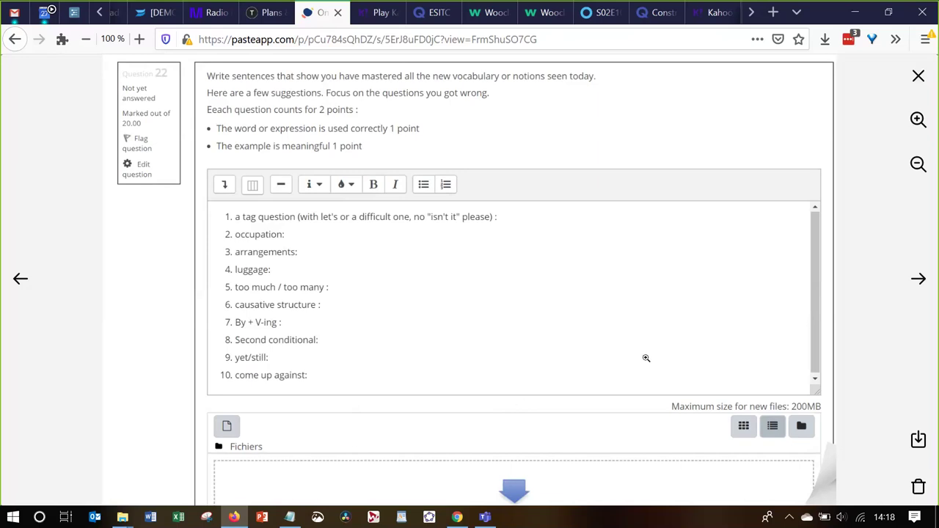
left_click(918, 284)
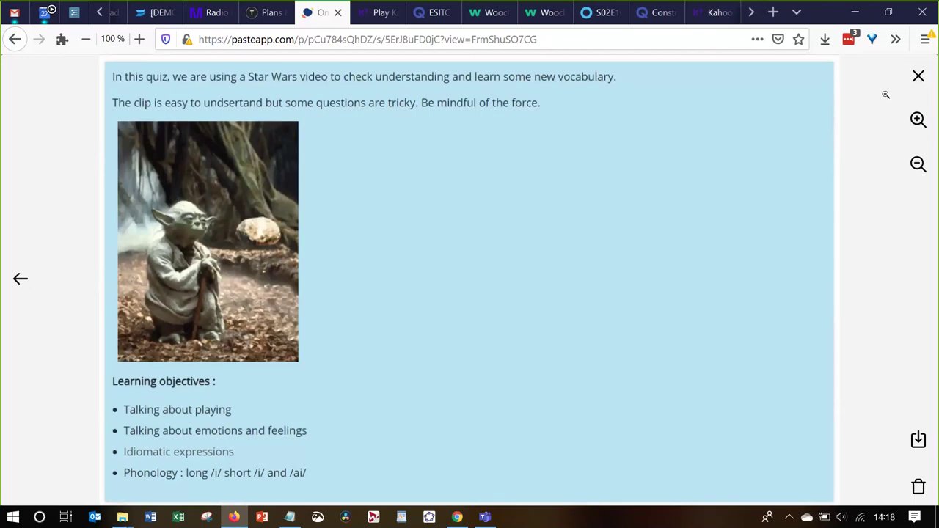
left_click(918, 76)
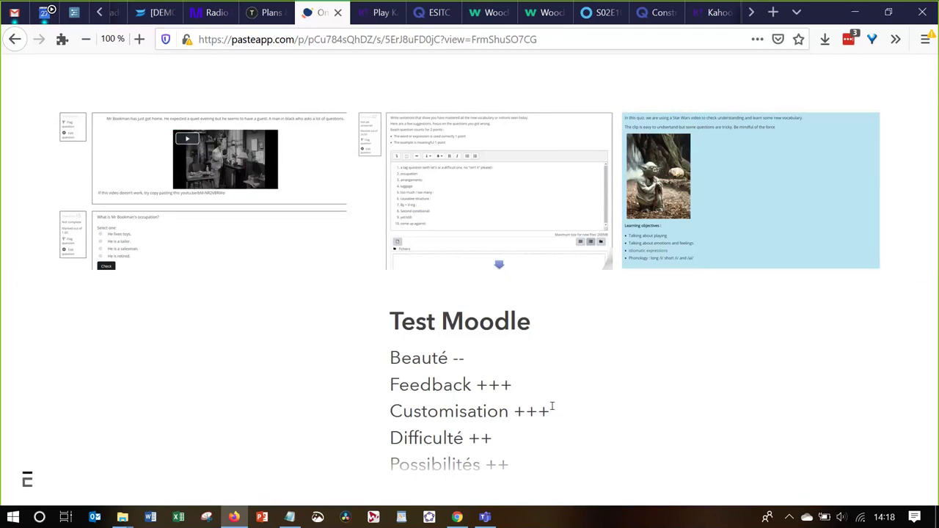
key("alt+Tab")
Advance the slides to Mon workflow and switch to the Moodle course page
key("alt+shift+Tab")
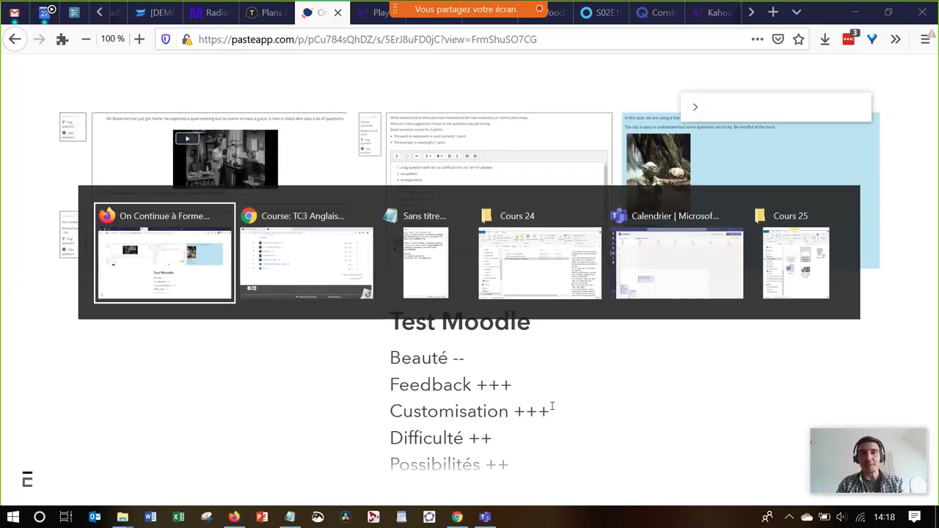
key("Right")
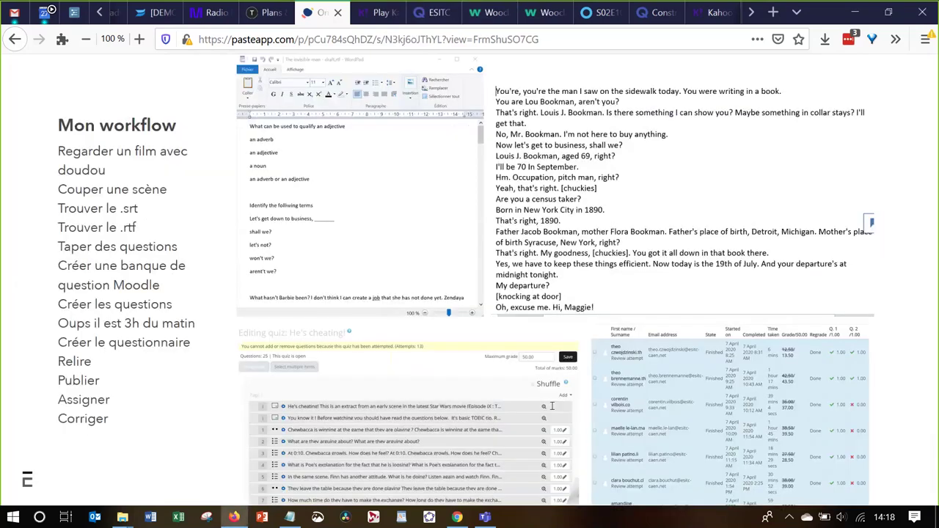
key("alt+Tab")
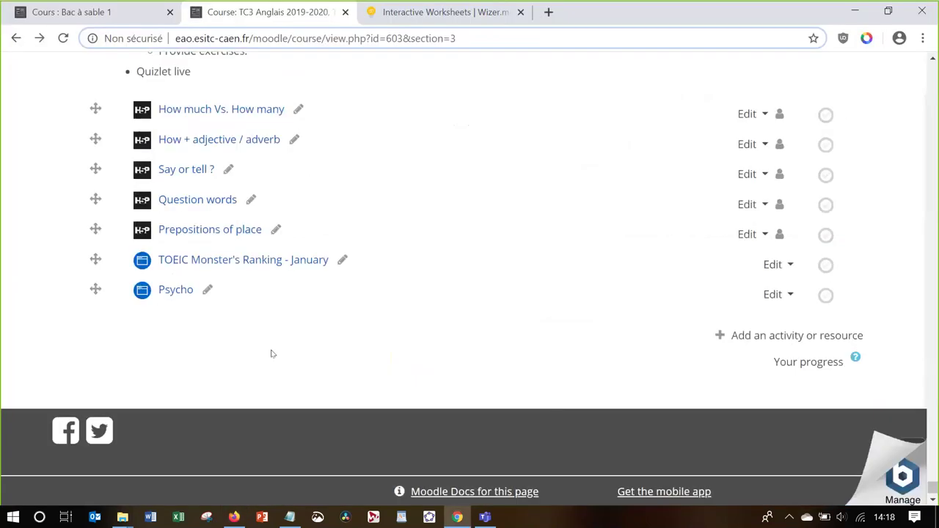
scroll(272, 354, "up", 2)
scroll(272, 354, "up", 15)
scroll(270, 347, "down", 2)
scroll(270, 349, "down", 6)
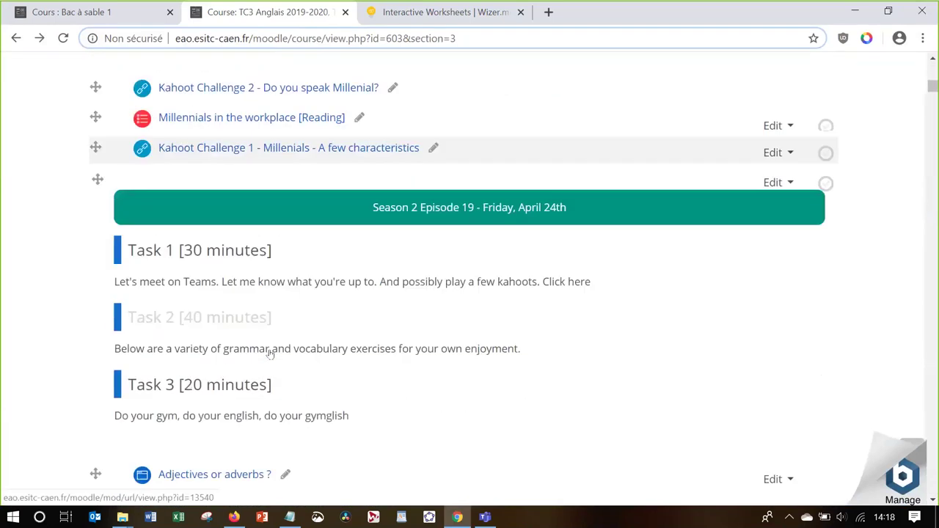
scroll(271, 354, "down", 11)
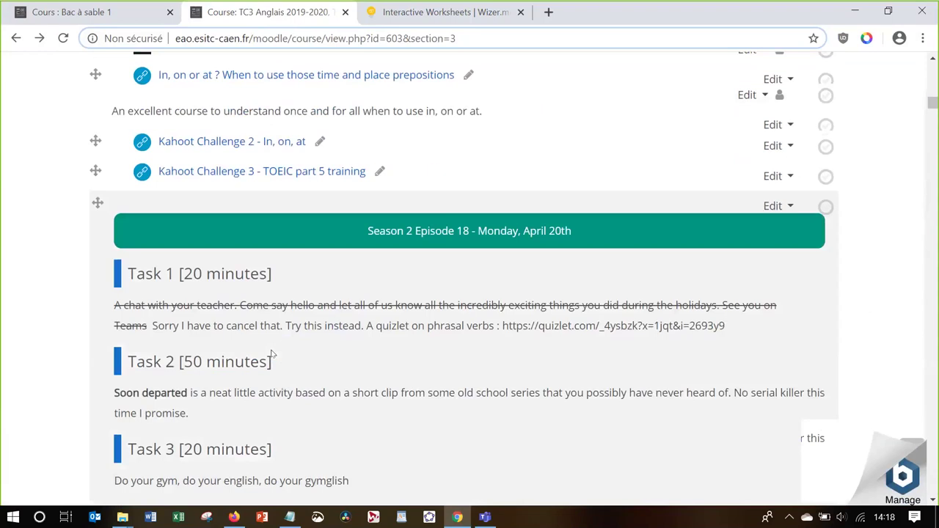
scroll(272, 355, "down", 5)
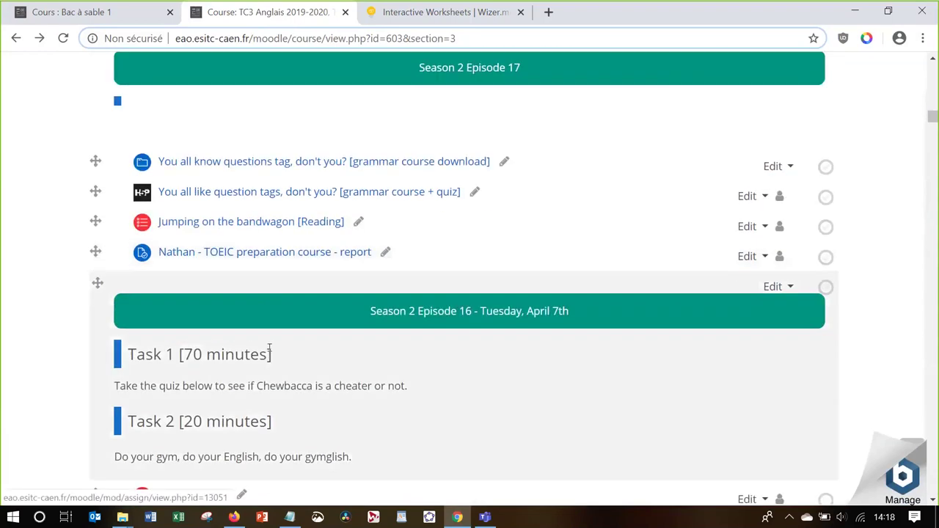
scroll(269, 349, "down", 3)
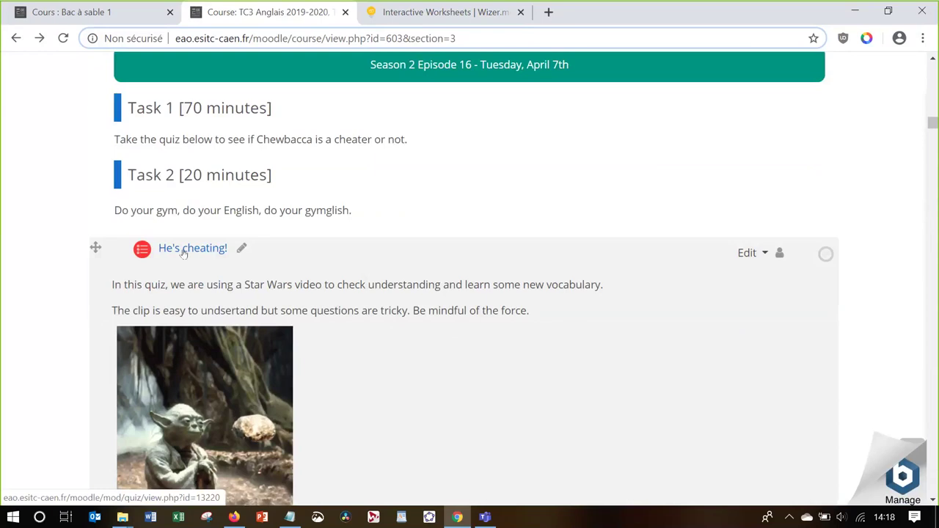
Open the He's cheating! quiz and look over its intro and 13-attempt summary
left_click(185, 250)
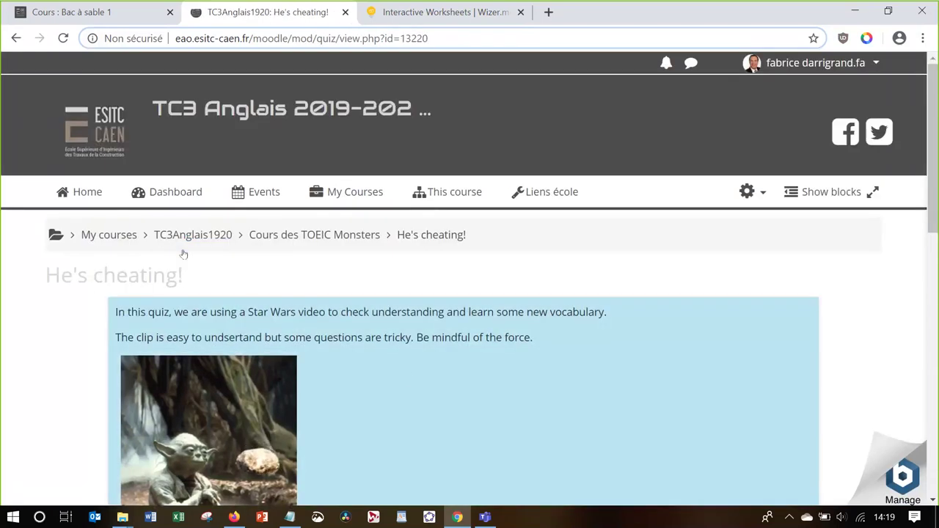
scroll(408, 377, "down", 3)
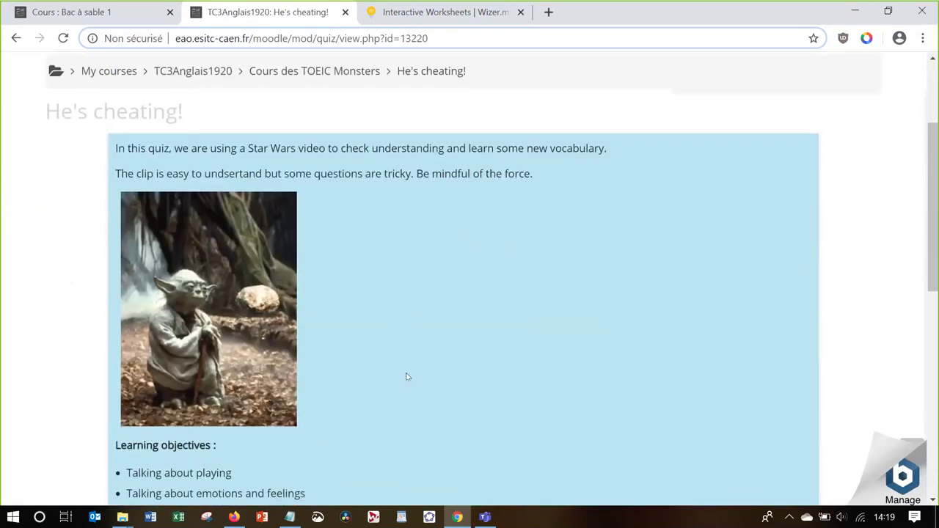
scroll(408, 378, "down", 1)
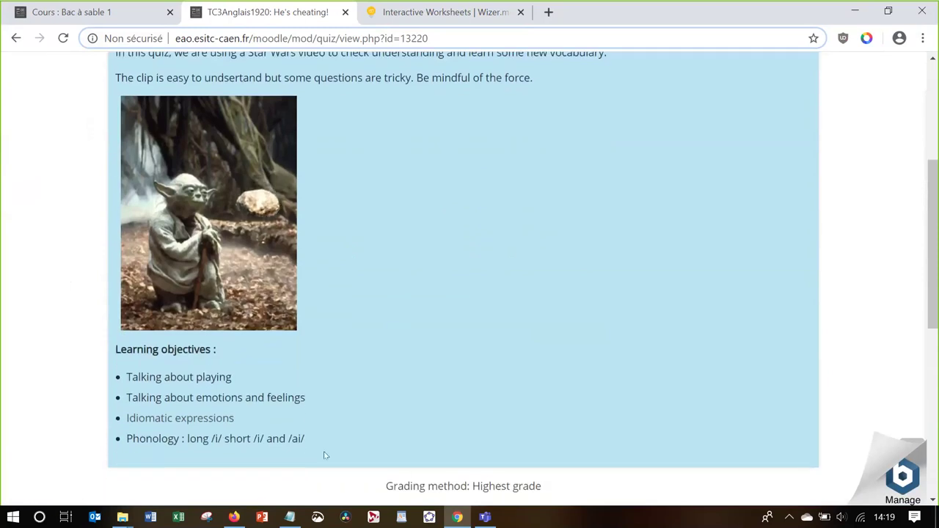
scroll(403, 406, "down", 2)
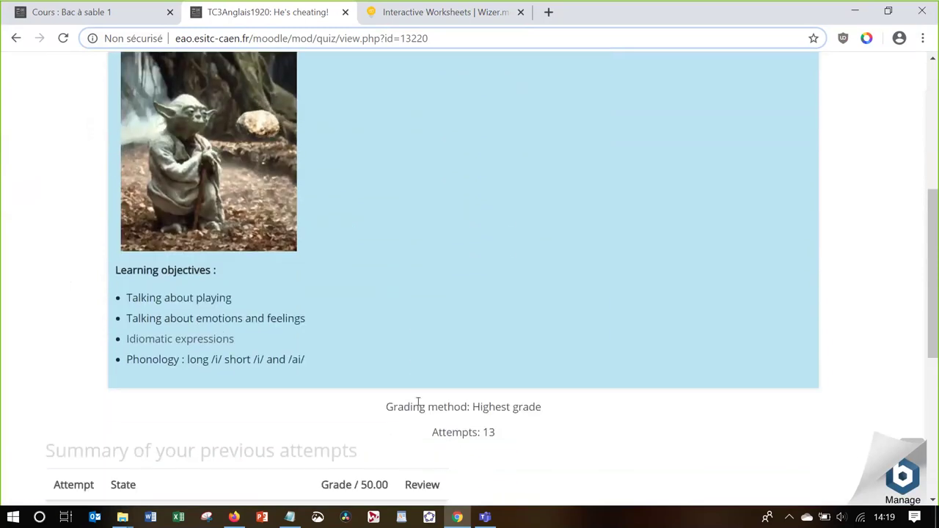
scroll(454, 436, "up", 4)
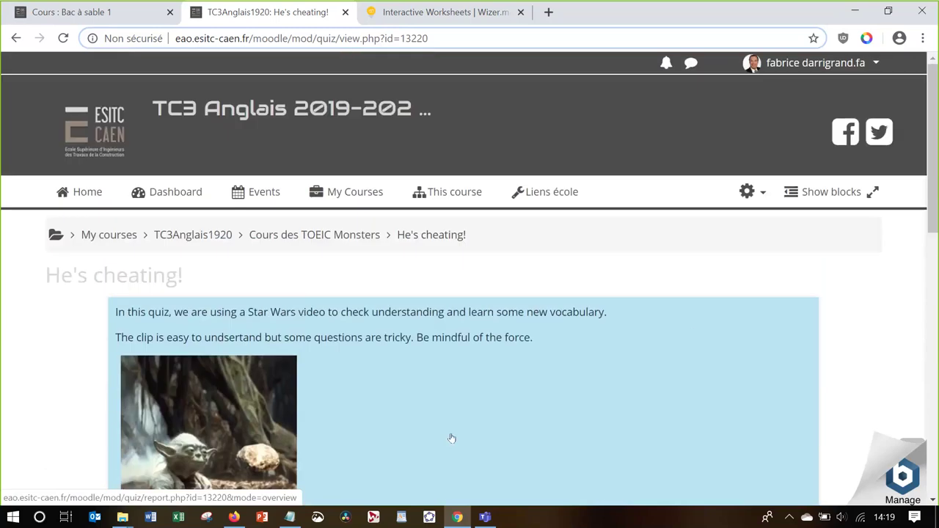
Start a preview attempt of the He's cheating! quiz from its administration menu
left_click(750, 192)
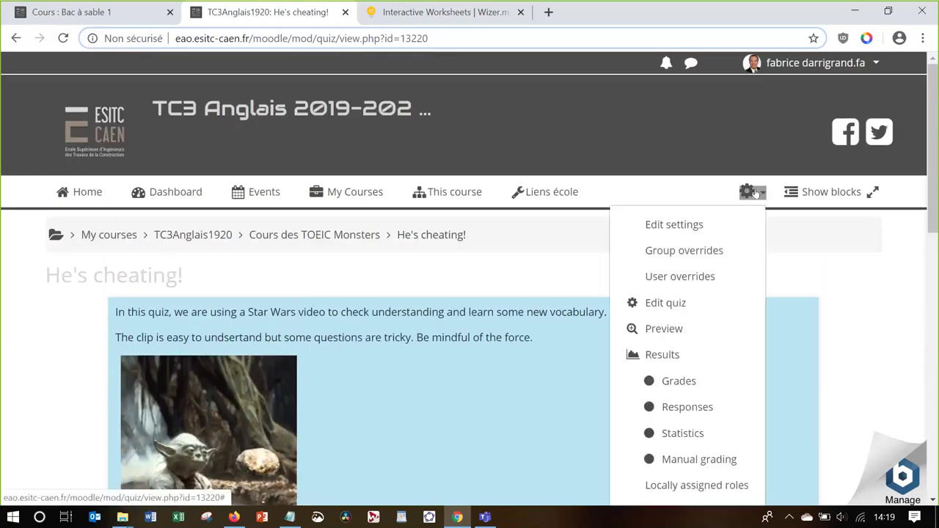
left_click(699, 328)
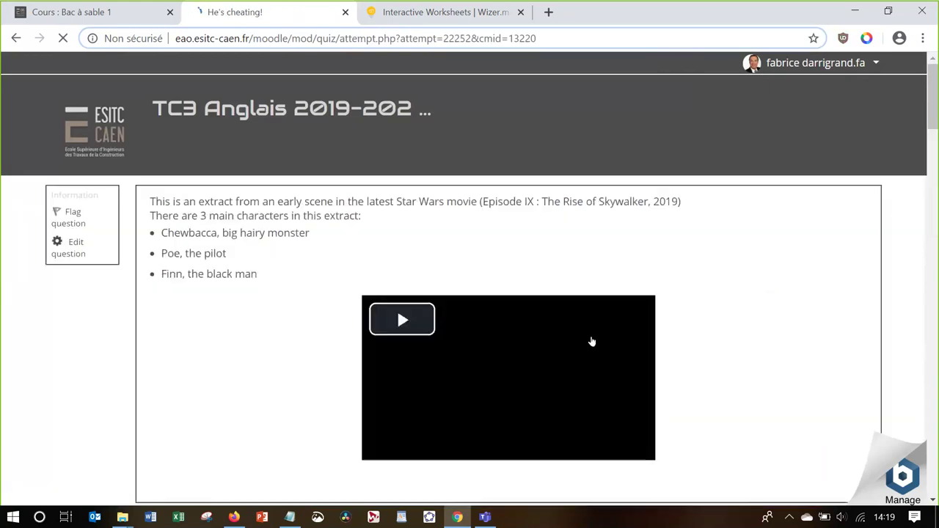
scroll(303, 369, "down", 3)
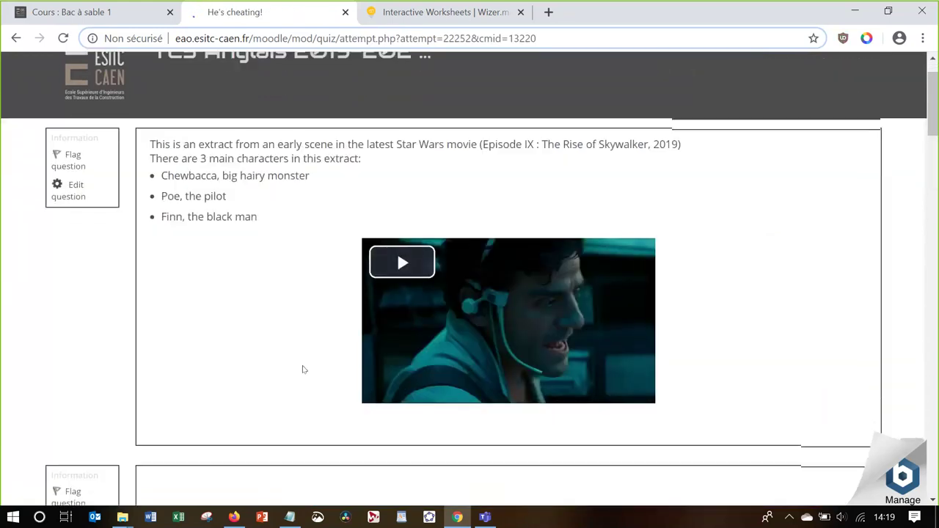
scroll(304, 369, "down", 2)
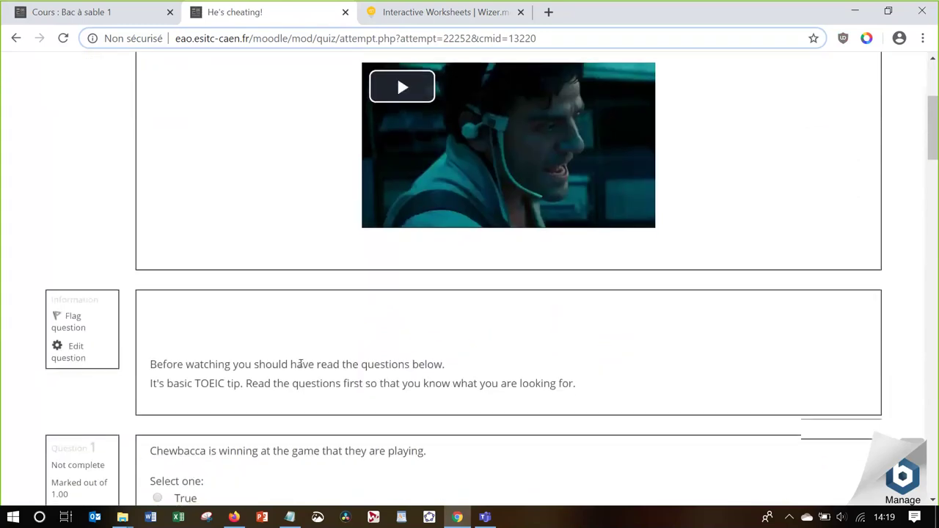
scroll(300, 363, "down", 3)
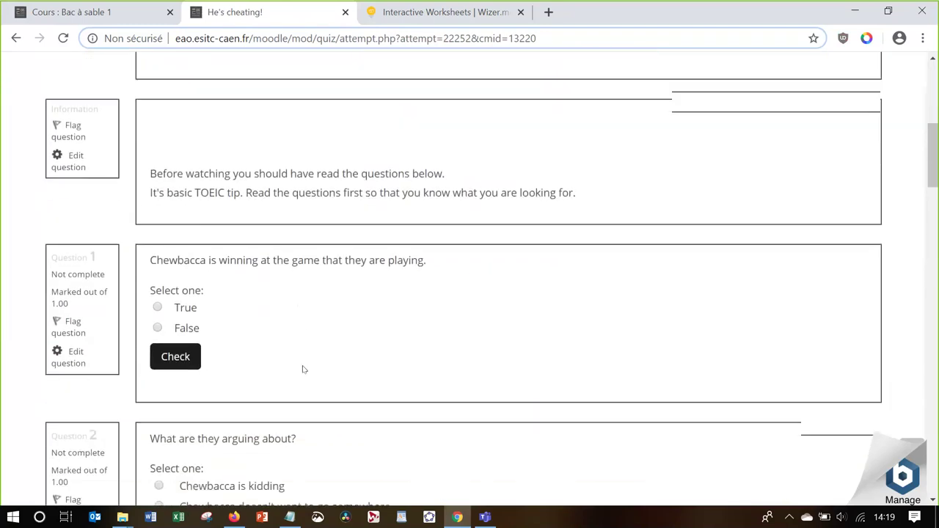
scroll(304, 369, "down", 2)
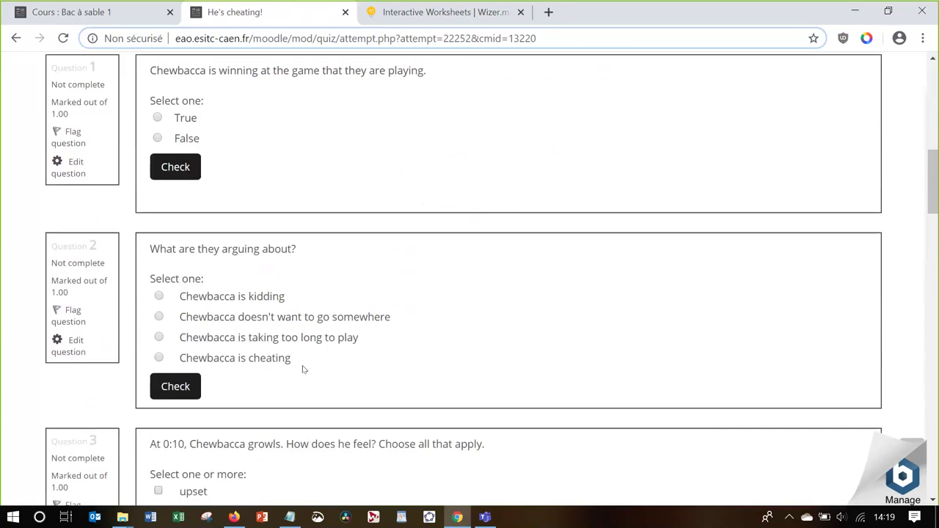
scroll(304, 369, "down", 2)
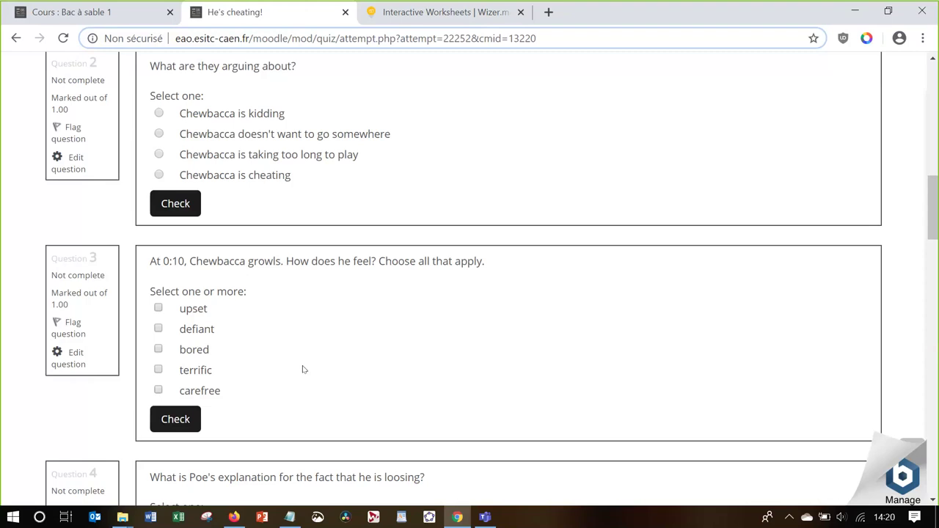
scroll(304, 369, "up", 3)
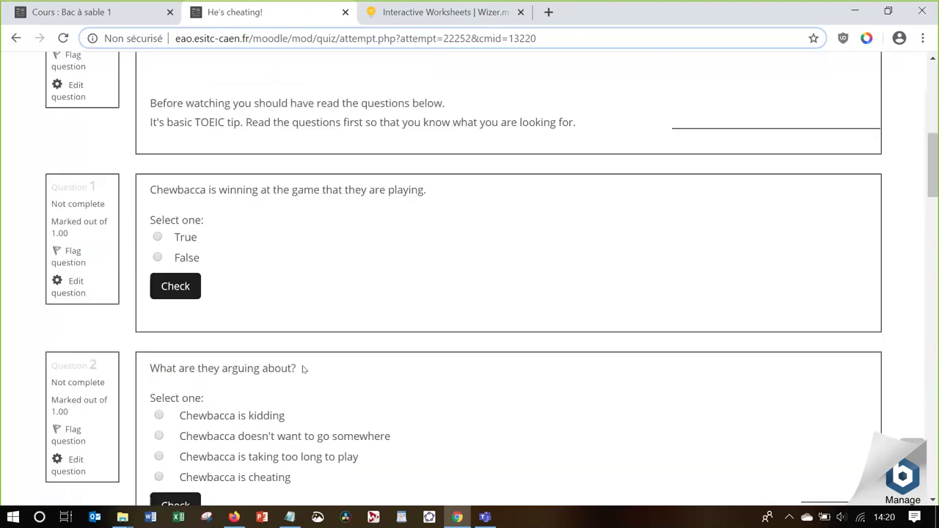
scroll(304, 369, "down", 3)
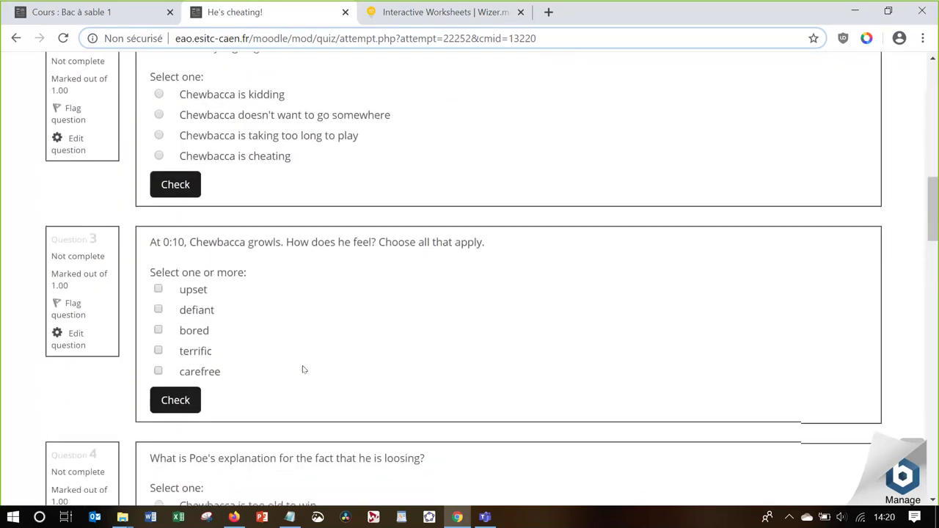
scroll(304, 369, "up", 7)
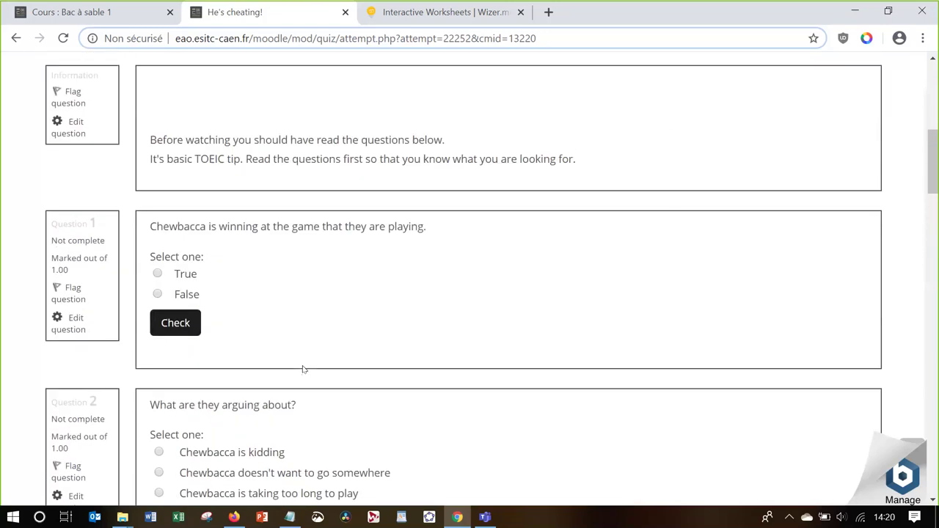
scroll(304, 369, "up", 1)
scroll(301, 364, "down", 1)
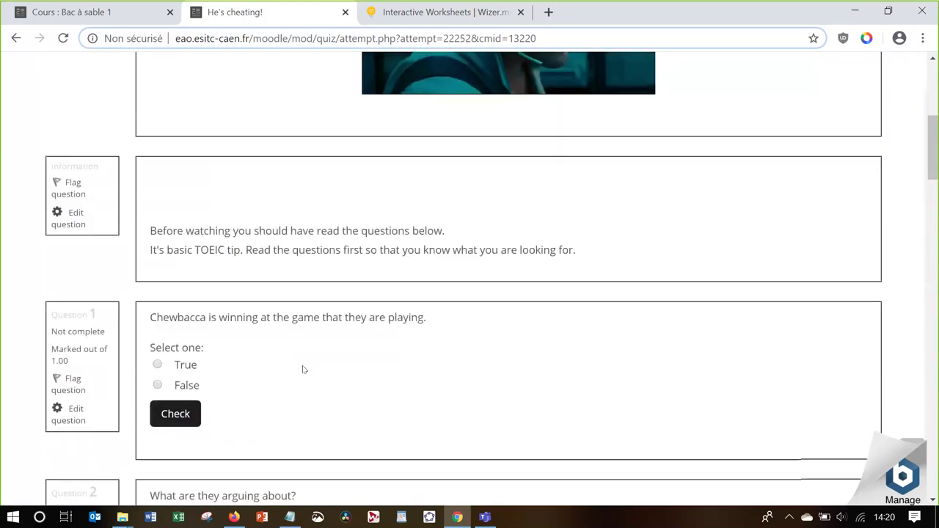
scroll(350, 208, "up", 4)
scroll(350, 208, "down", 5)
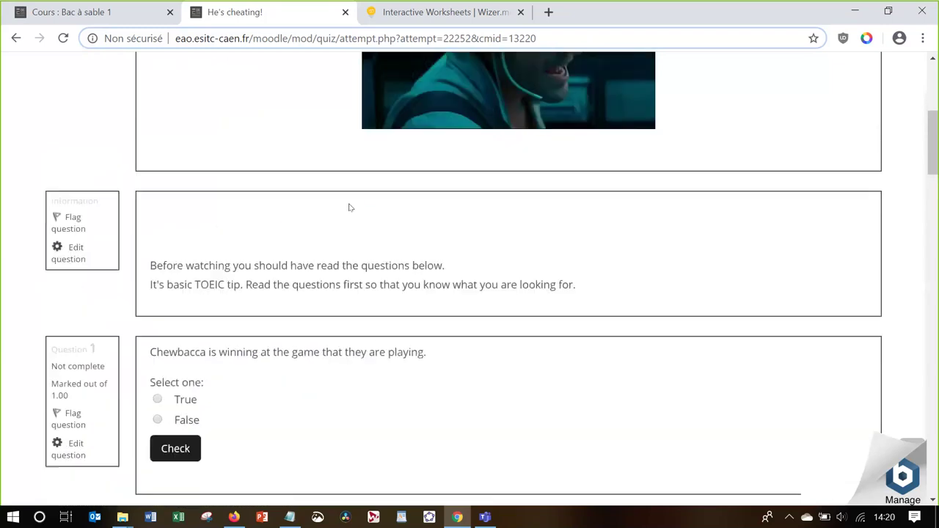
Answer Q1 True, Q2 'Chewbacca is kidding', Q3 upset and defiant, checking each answer
left_click(158, 338)
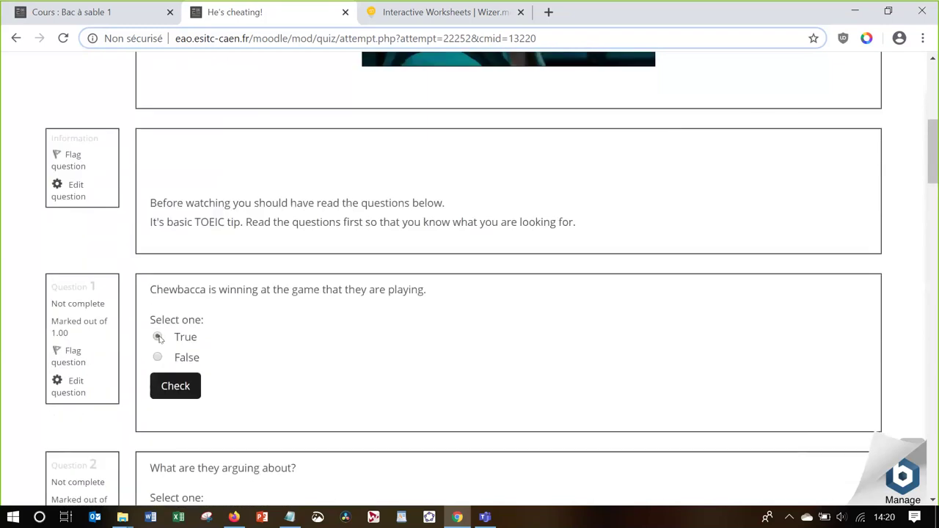
left_click(185, 387)
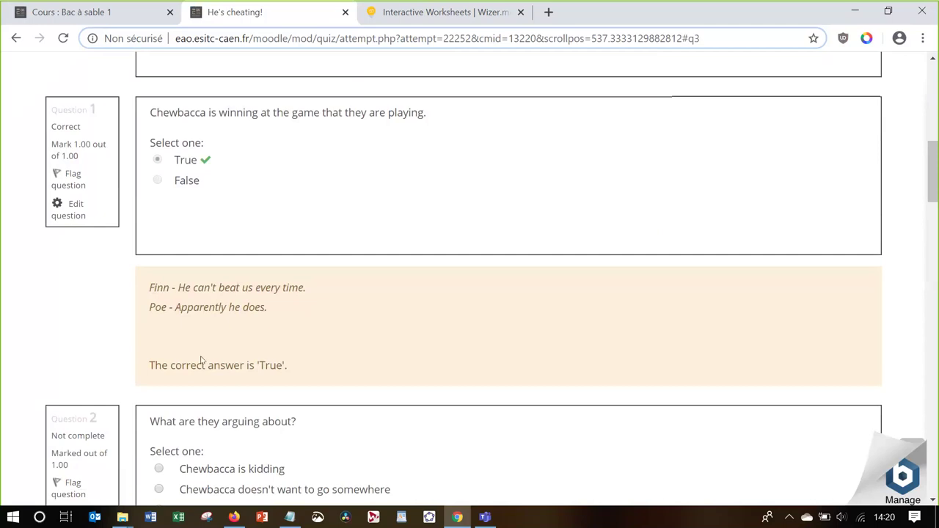
scroll(229, 359, "down", 2)
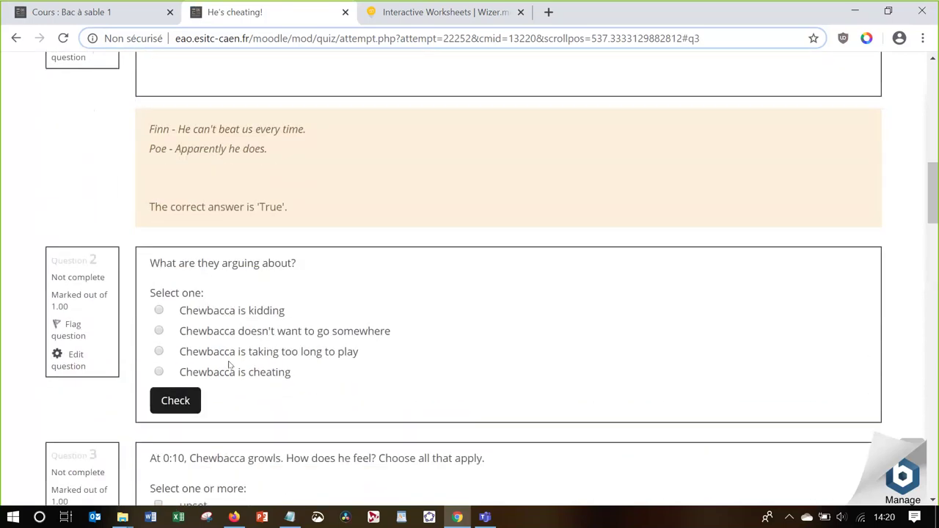
left_click(159, 312)
left_click(169, 401)
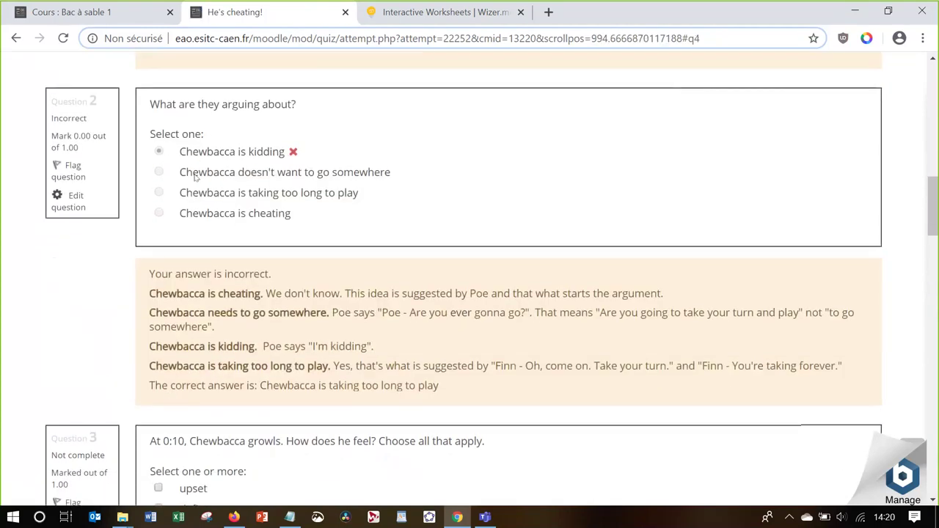
scroll(207, 376, "down", 3)
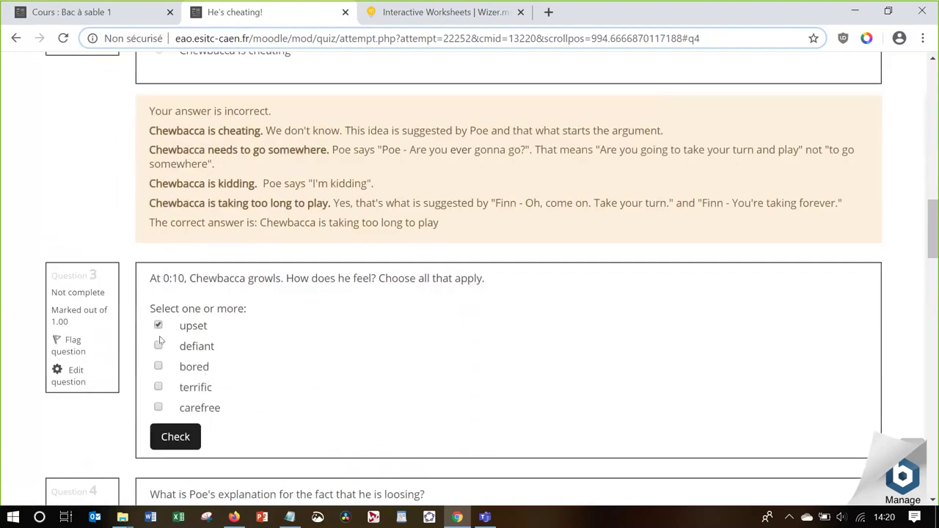
left_click(158, 345)
left_click(175, 436)
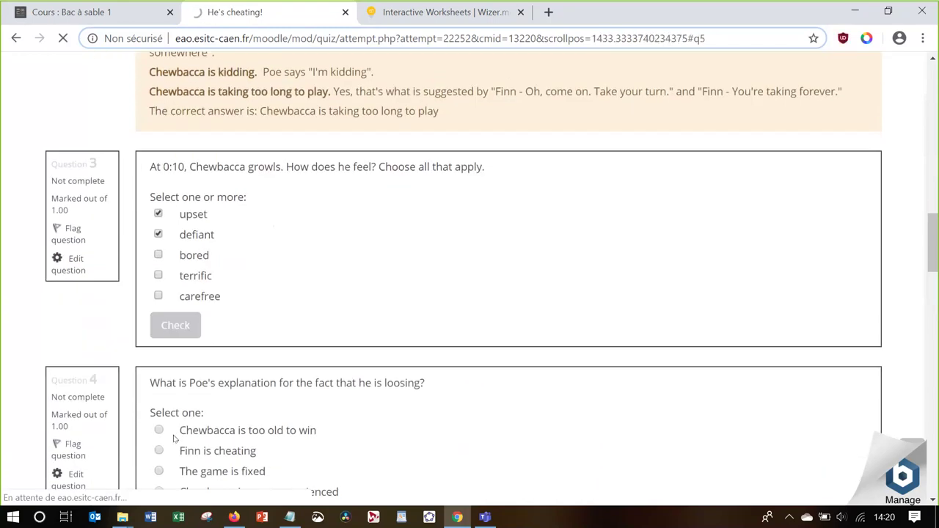
Continue to the quiz's second page of questions
scroll(174, 439, "down", 6)
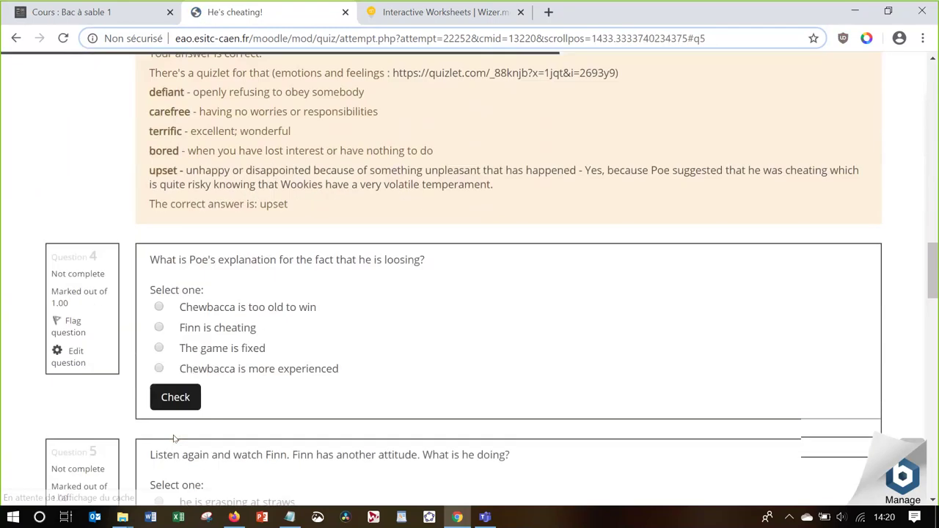
scroll(174, 439, "down", 11)
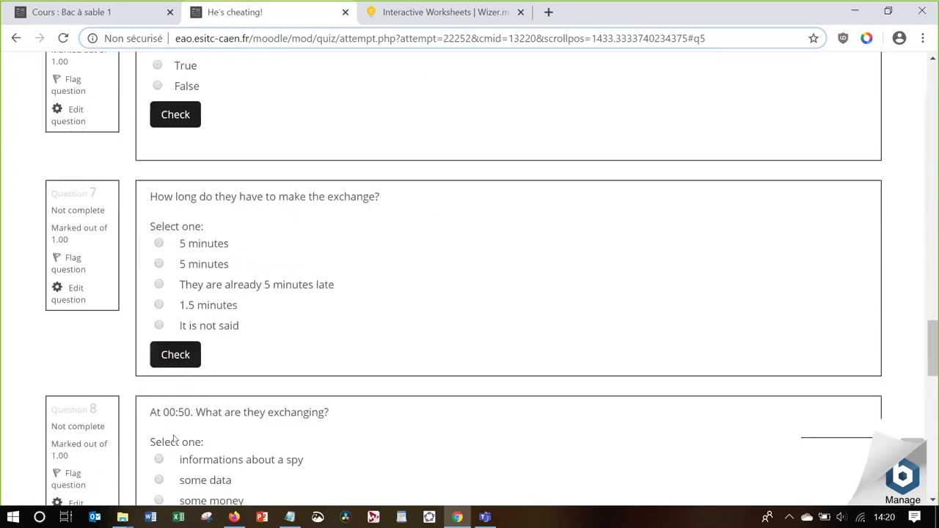
scroll(174, 438, "down", 6)
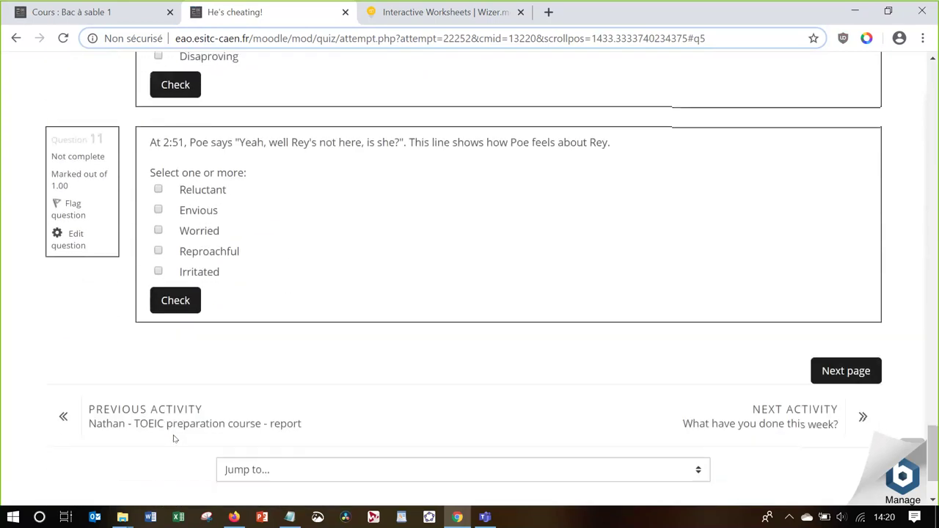
left_click(844, 373)
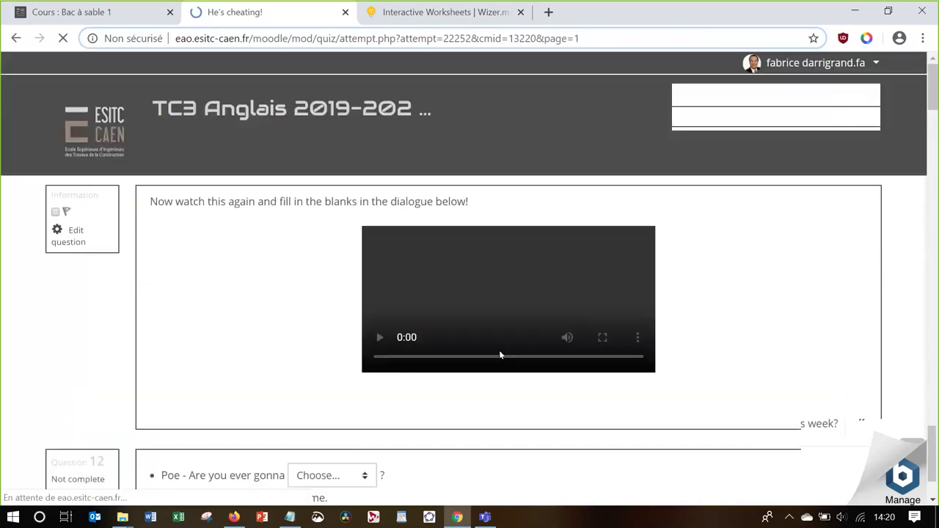
Fill Question 12's first two gaps with 'about to be' and 'taking'
scroll(500, 355, "down", 2)
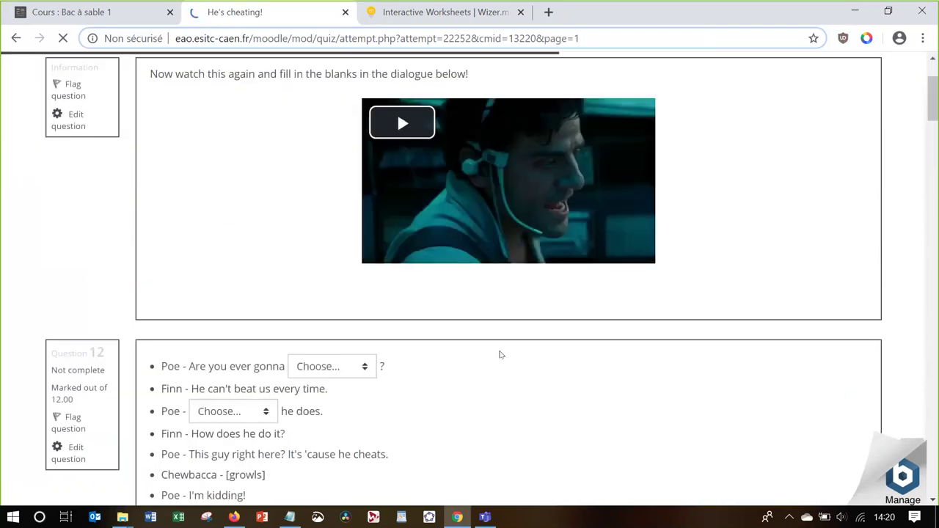
scroll(501, 355, "down", 1)
scroll(500, 355, "down", 1)
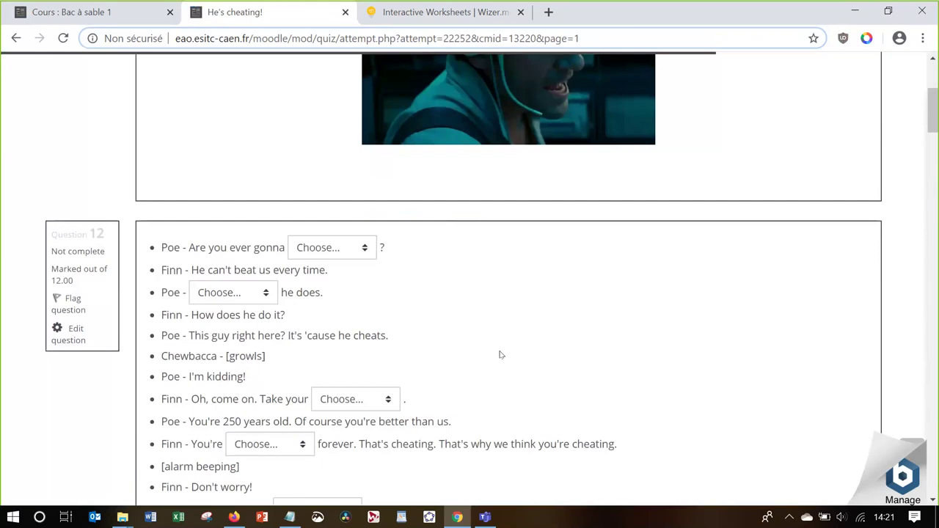
left_click(317, 251)
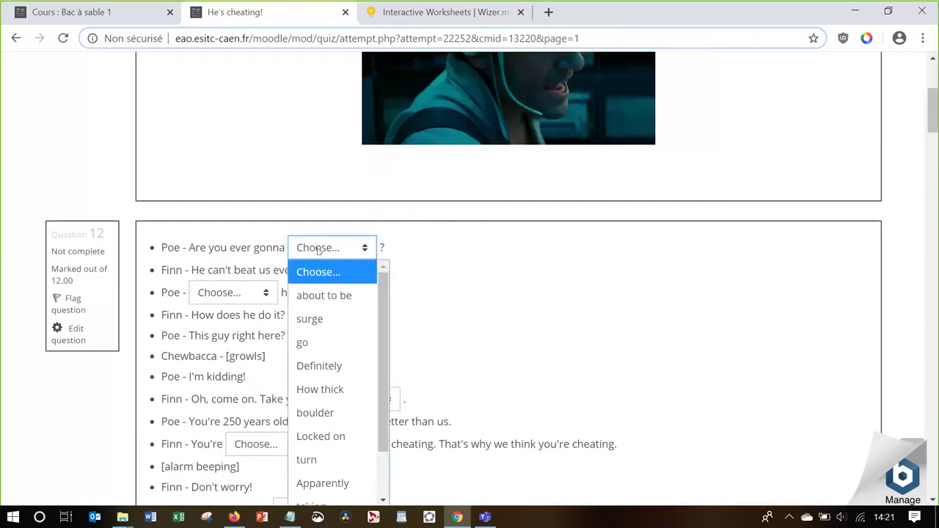
left_click(326, 295)
left_click(220, 295)
left_click(193, 245)
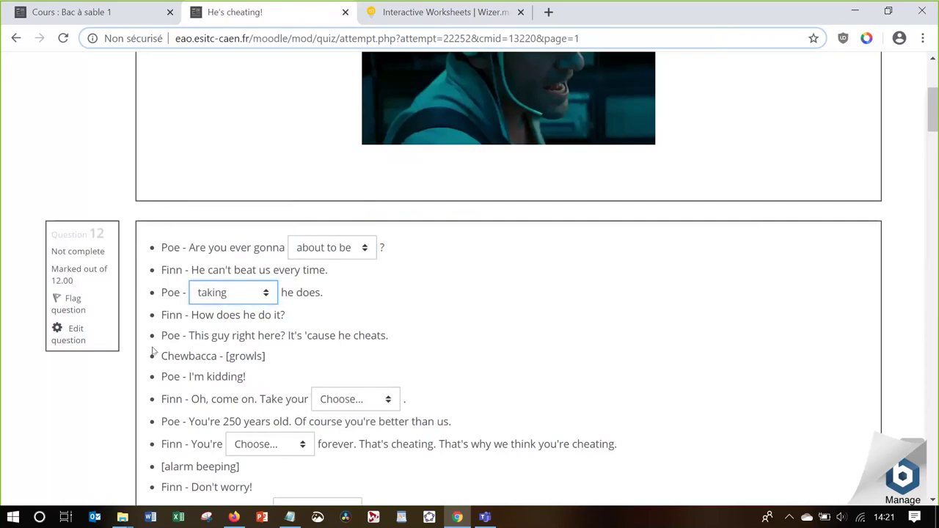
In Question 13, match 'Good thinking' with 'They will soon come down on us'
scroll(204, 387, "down", 3)
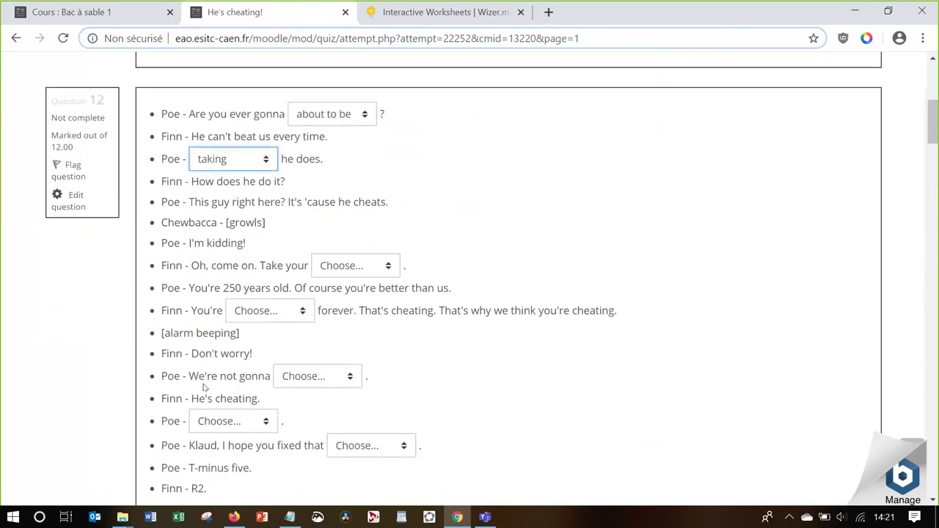
scroll(204, 387, "down", 10)
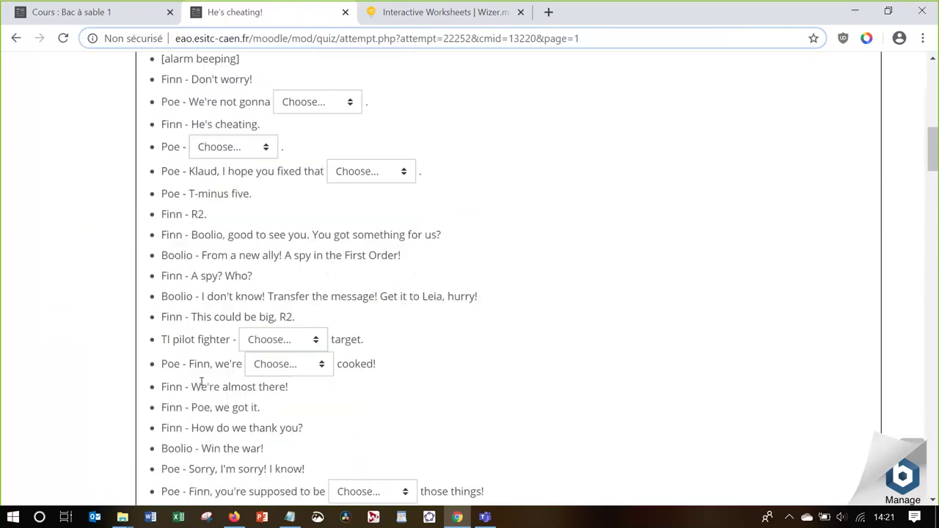
scroll(201, 381, "down", 5)
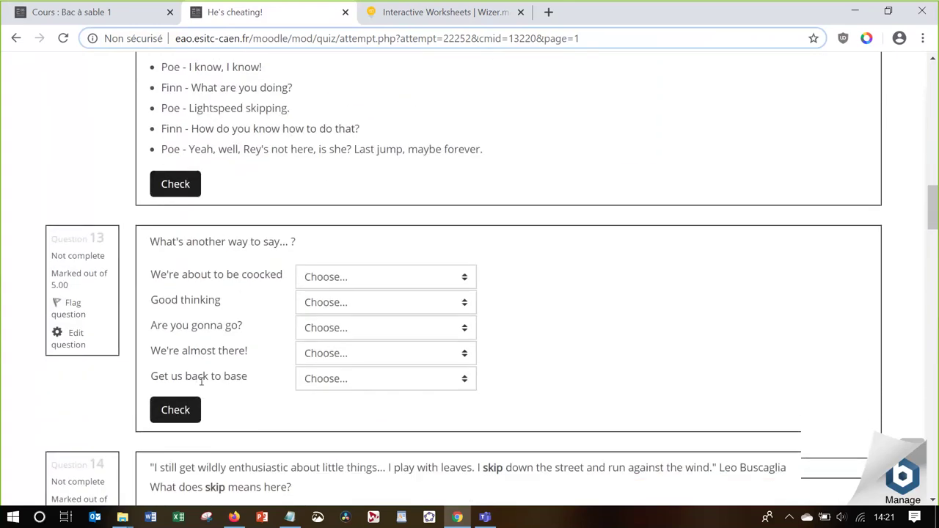
left_click(318, 262)
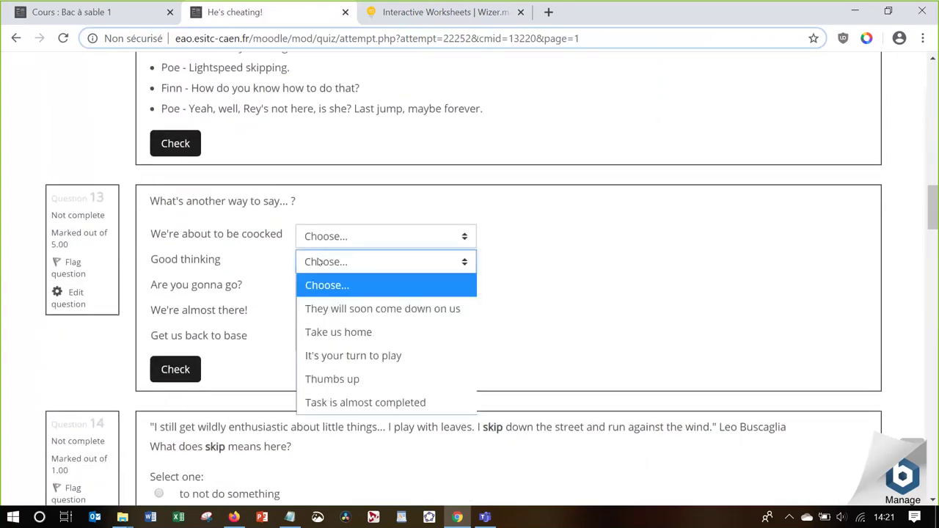
left_click(338, 308)
scroll(273, 363, "down", 5)
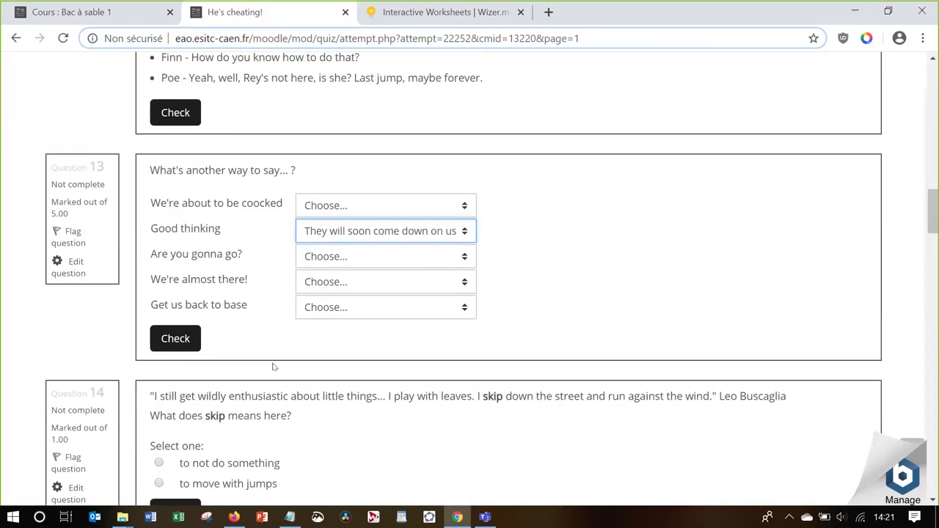
Choose 'to move with jumps' for Question 15, then review the page through Question 20
scroll(272, 362, "down", 4)
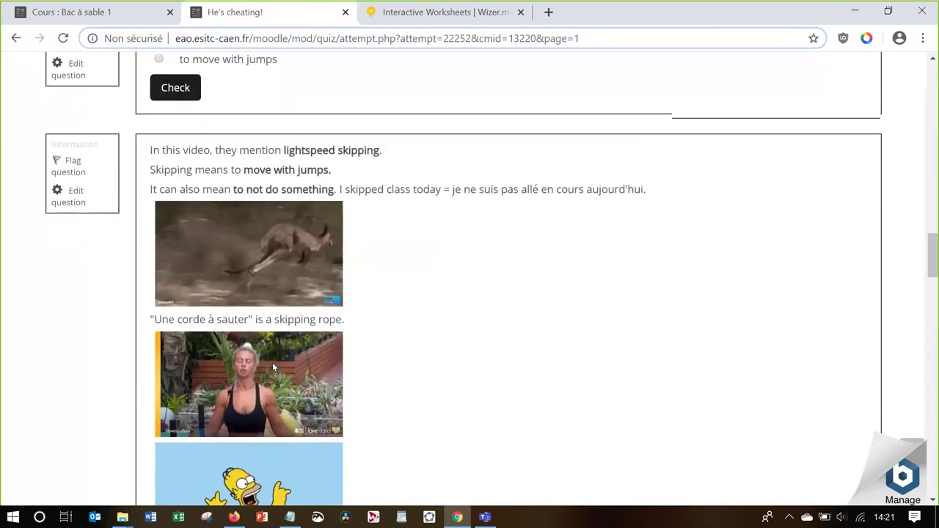
scroll(273, 363, "down", 2)
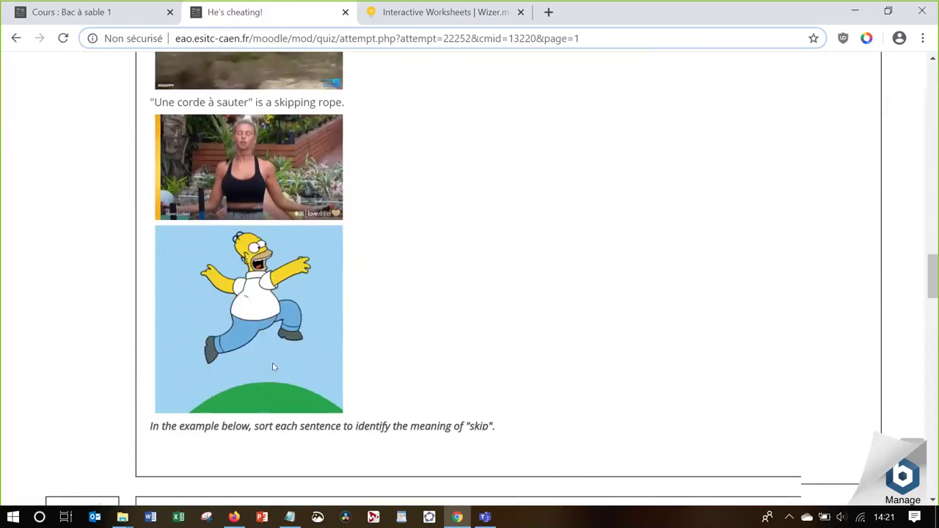
scroll(272, 362, "down", 3)
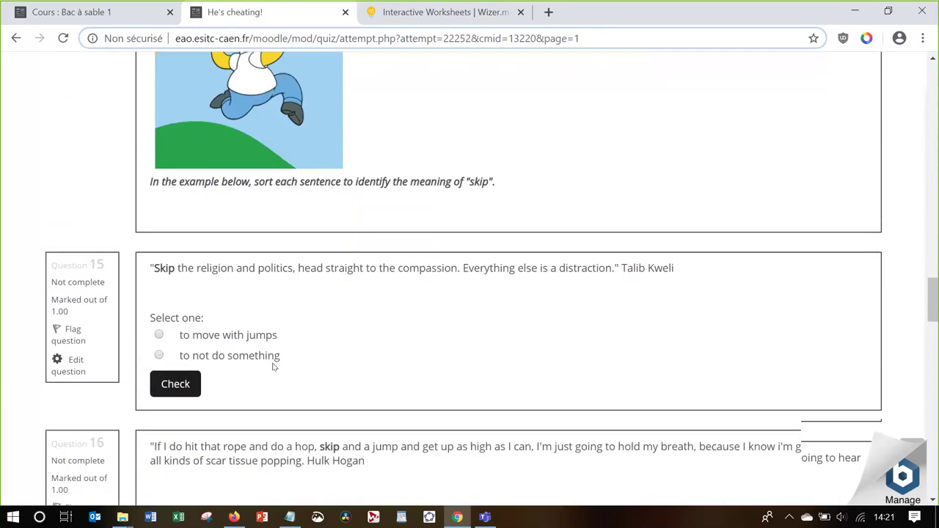
left_click(233, 333)
scroll(233, 333, "down", 5)
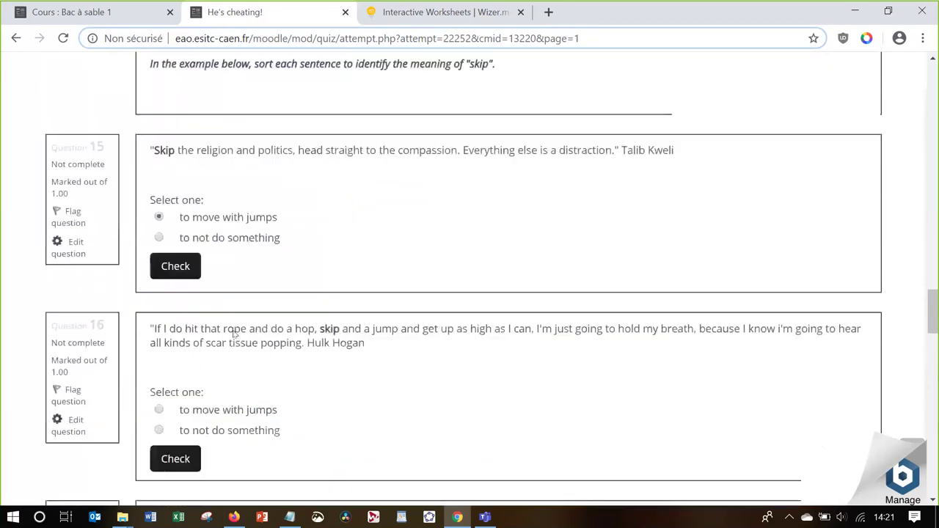
scroll(233, 333, "down", 10)
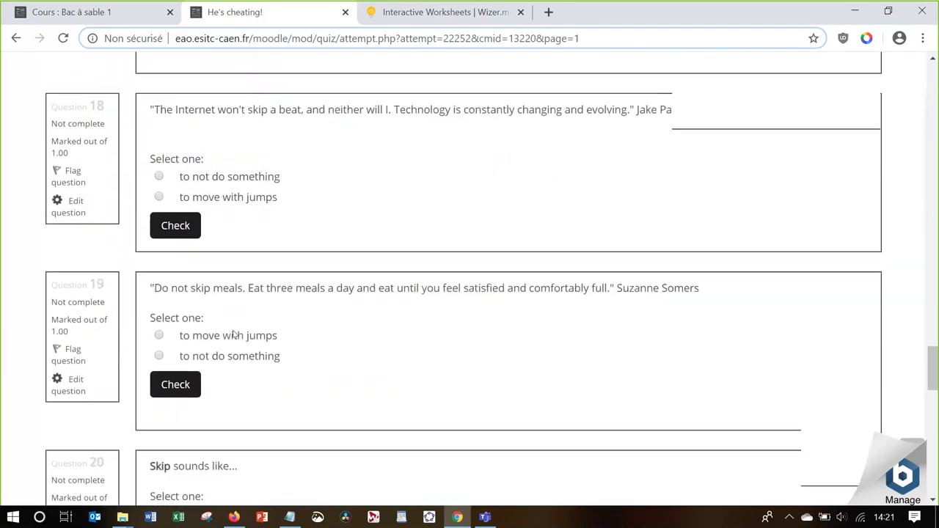
scroll(234, 334, "down", 4)
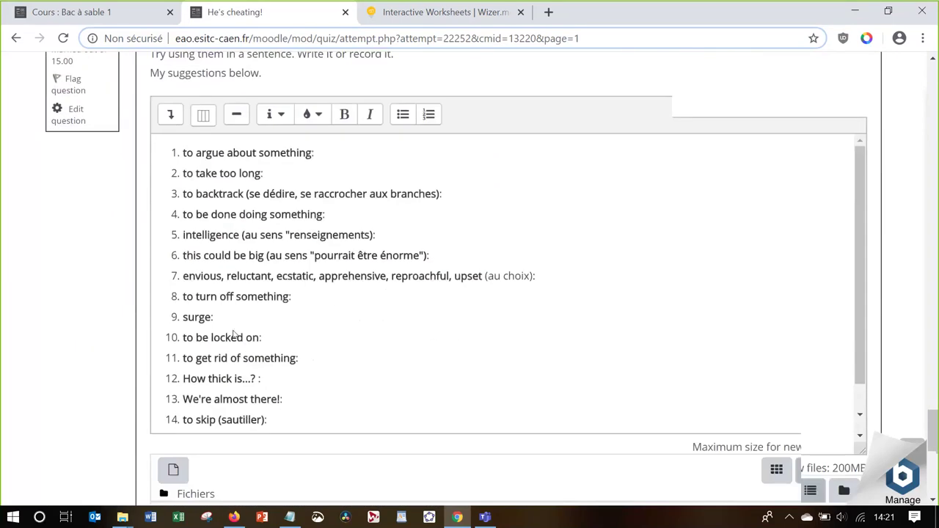
scroll(94, 401, "down", 4)
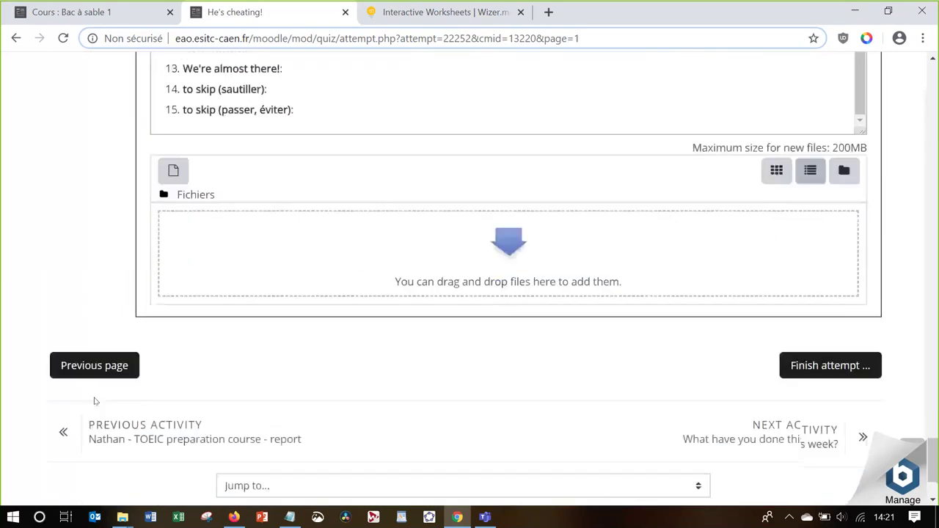
scroll(94, 402, "up", 9)
scroll(94, 402, "up", 3)
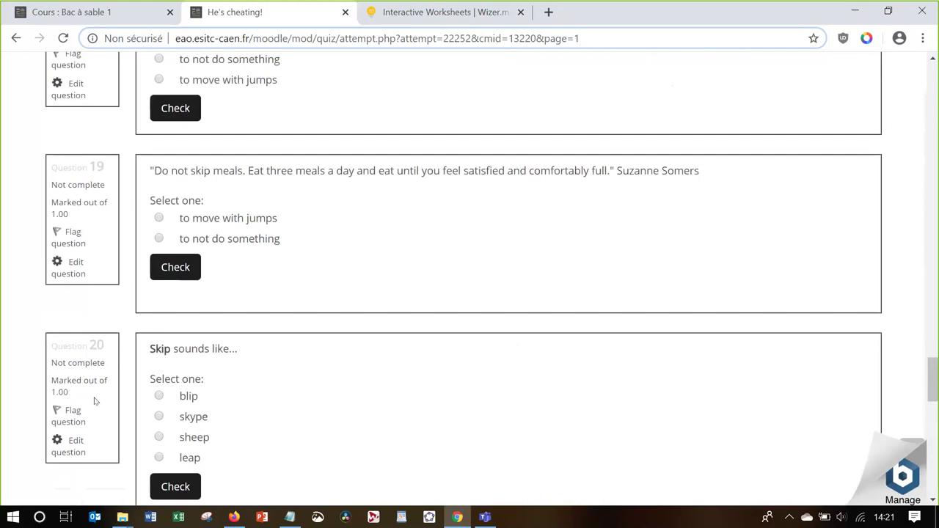
Leave the attempt to edit Question 20 'Skip sounds like' and review its choices sheep and leap
left_click(69, 452)
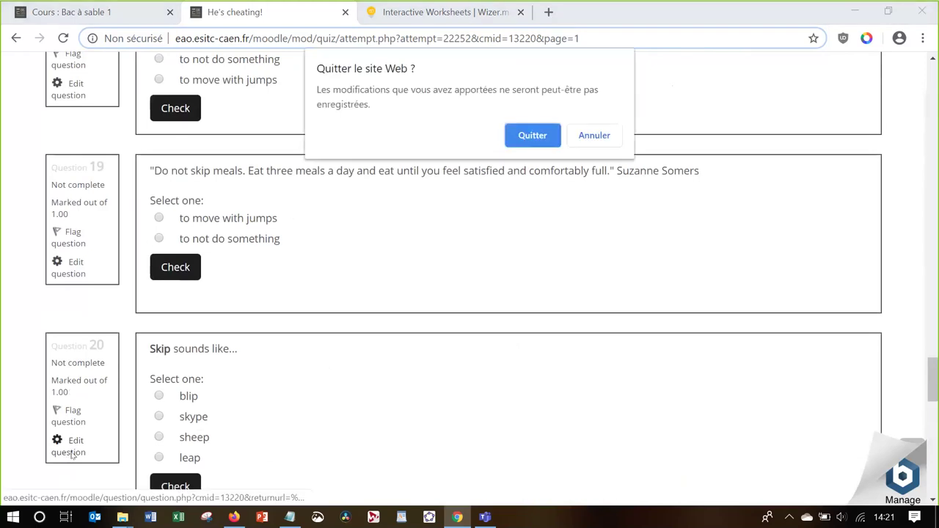
left_click(525, 137)
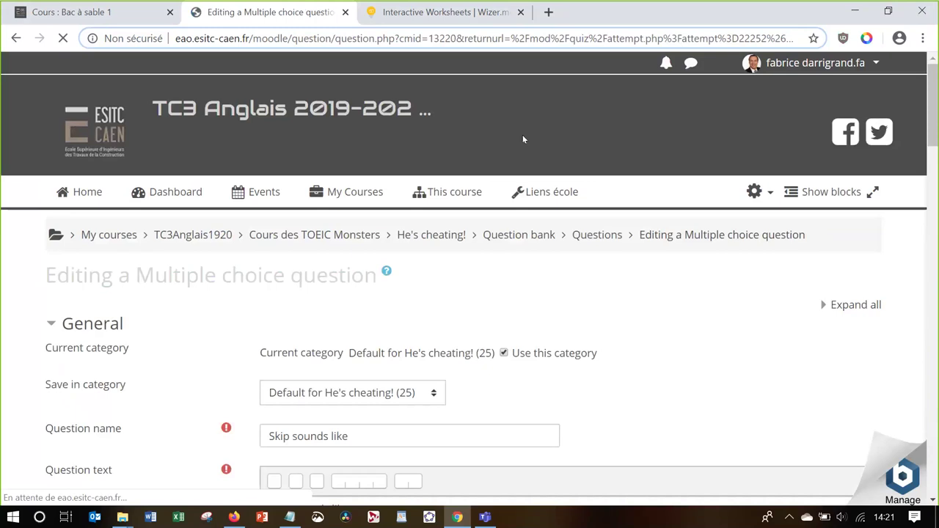
scroll(177, 368, "down", 1)
scroll(178, 369, "down", 4)
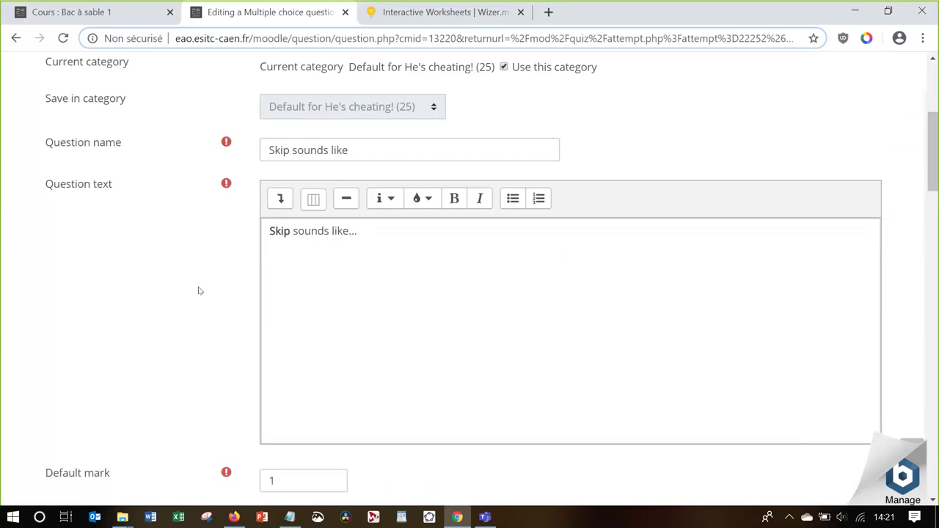
scroll(237, 205, "down", 1)
scroll(316, 281, "down", 3)
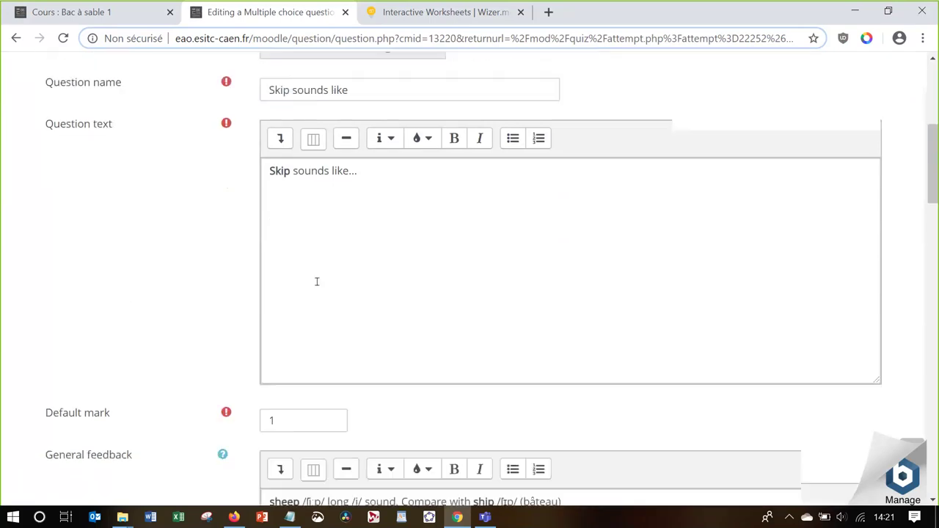
scroll(316, 281, "down", 3)
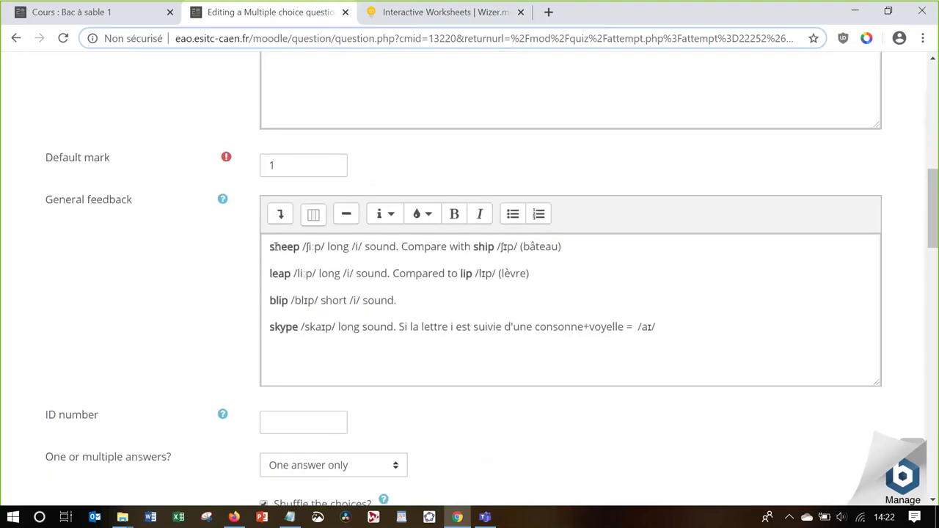
scroll(164, 287, "down", 7)
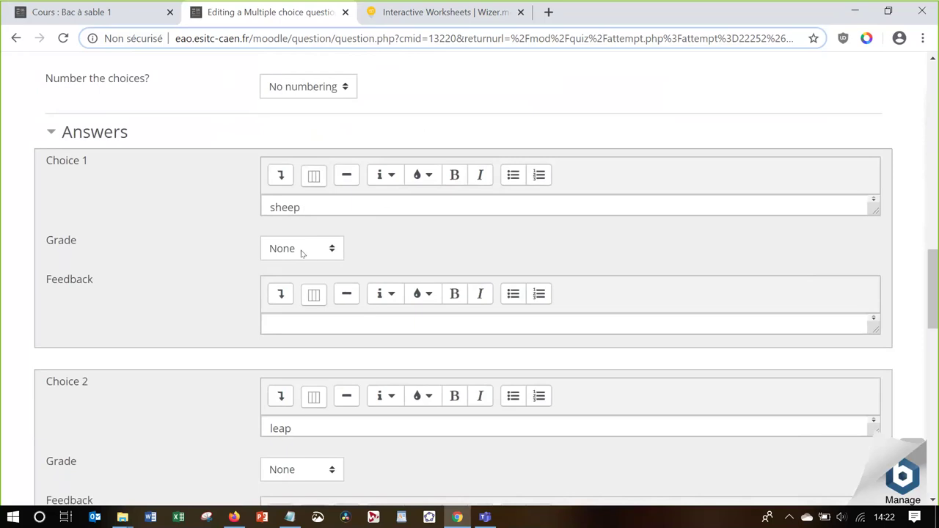
scroll(182, 308, "down", 5)
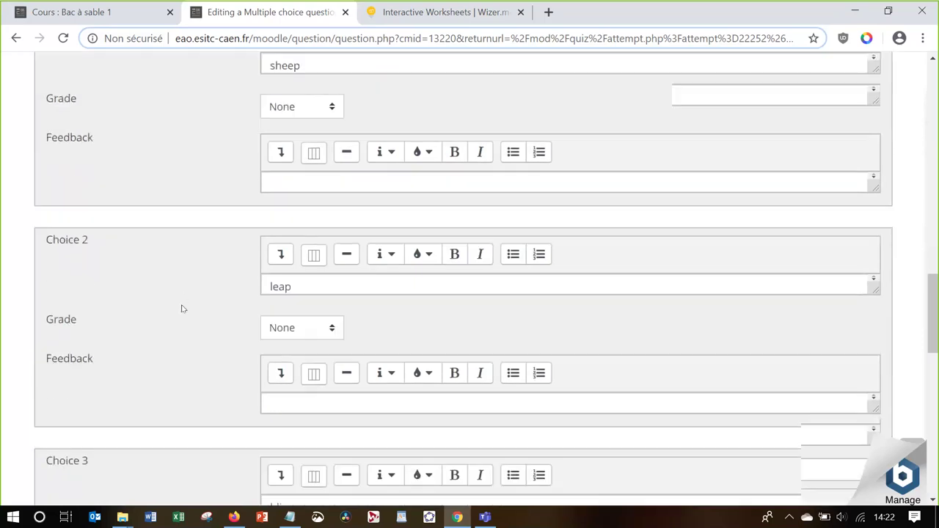
scroll(182, 308, "up", 8)
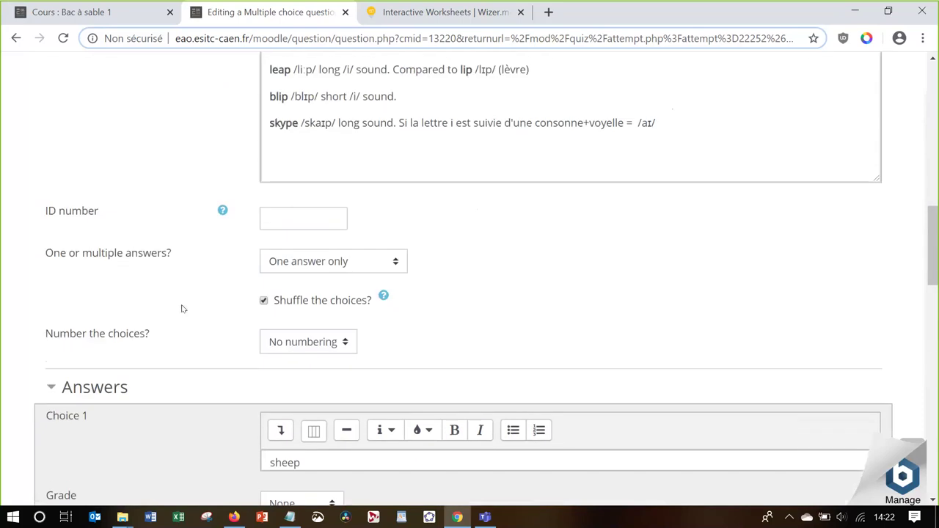
scroll(183, 308, "up", 2)
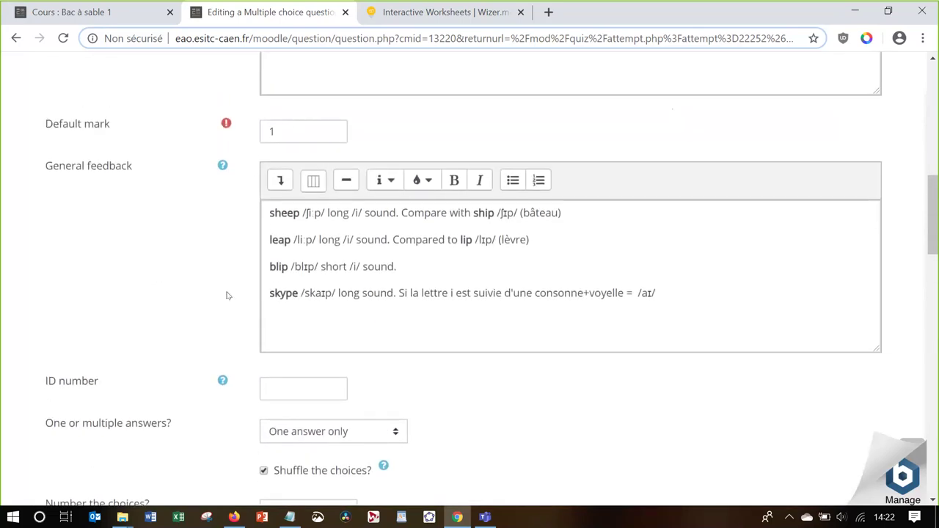
scroll(225, 360, "down", 7)
scroll(224, 363, "down", 4)
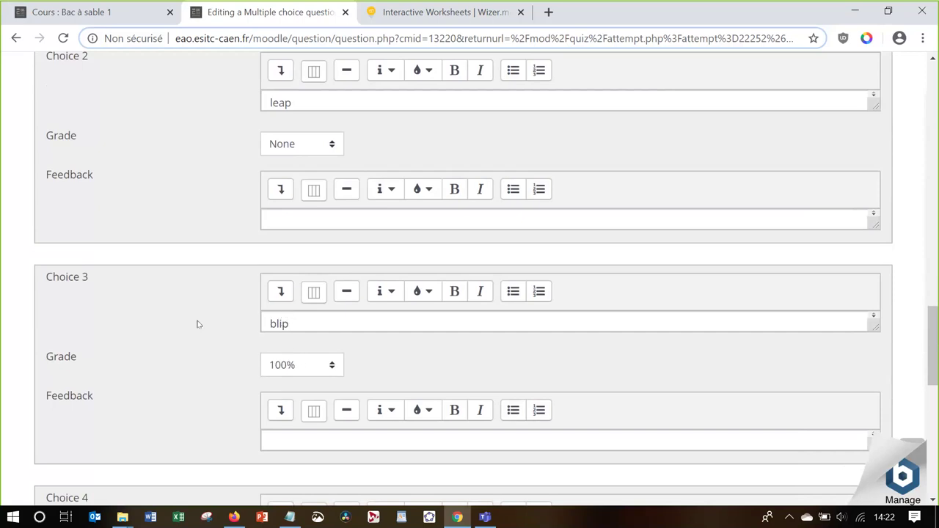
scroll(197, 323, "up", 2)
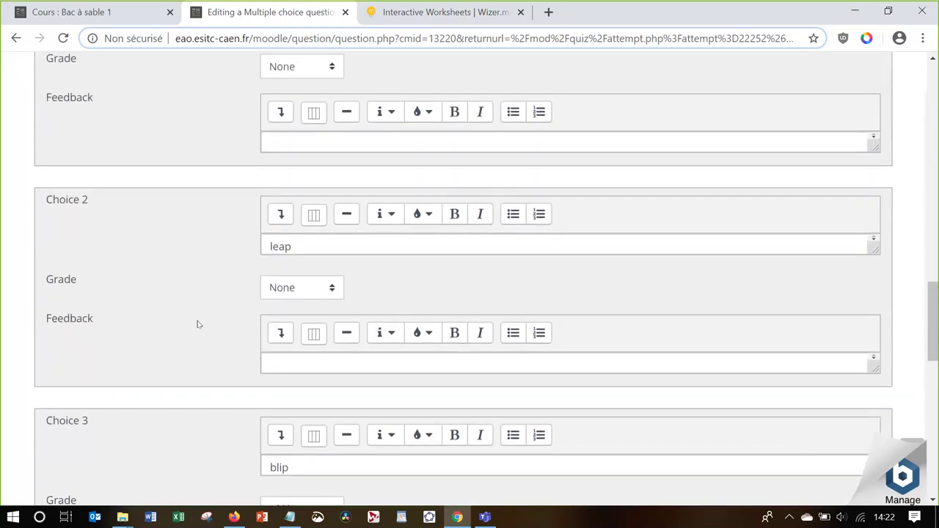
scroll(197, 324, "up", 2)
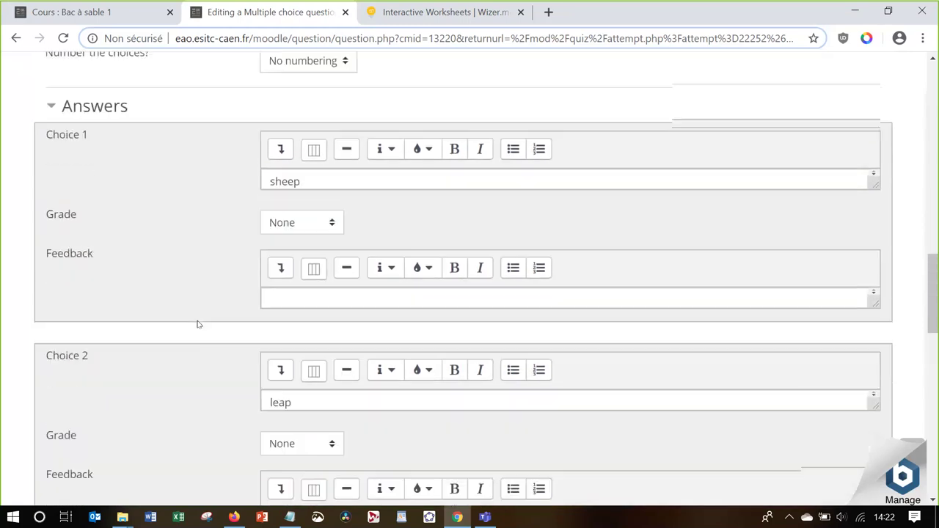
left_click(307, 293)
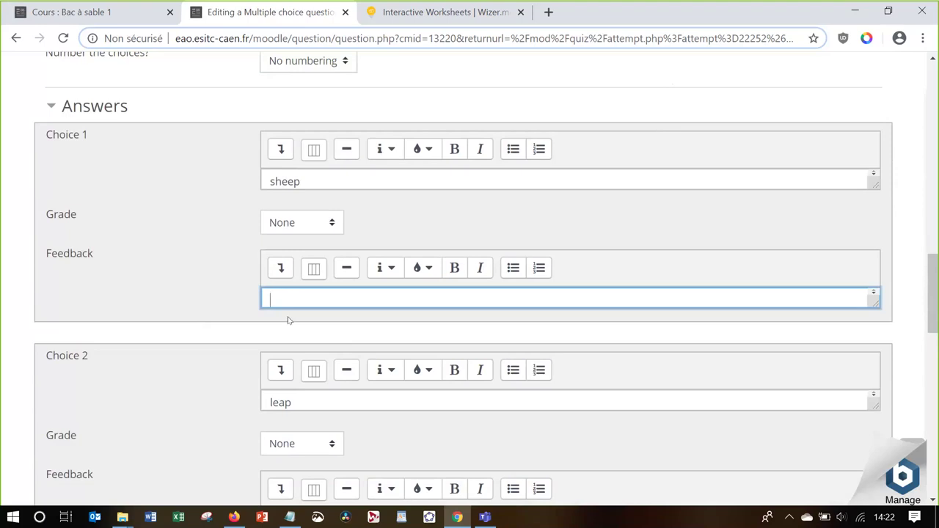
scroll(238, 296, "up", 2)
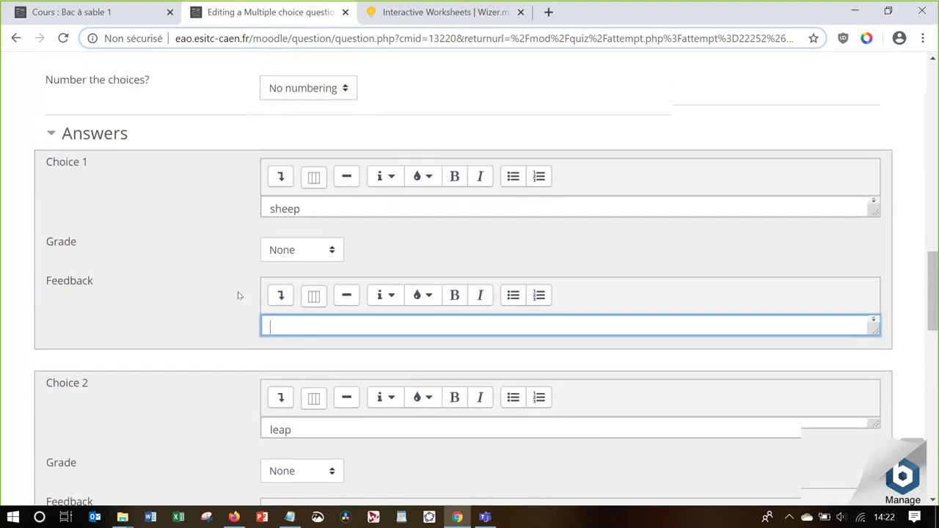
scroll(238, 296, "up", 3)
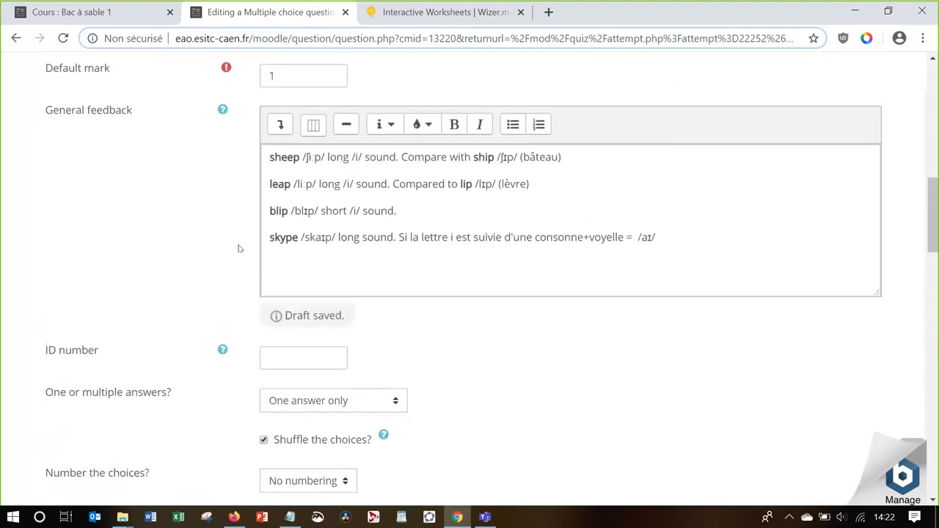
scroll(228, 298, "down", 1)
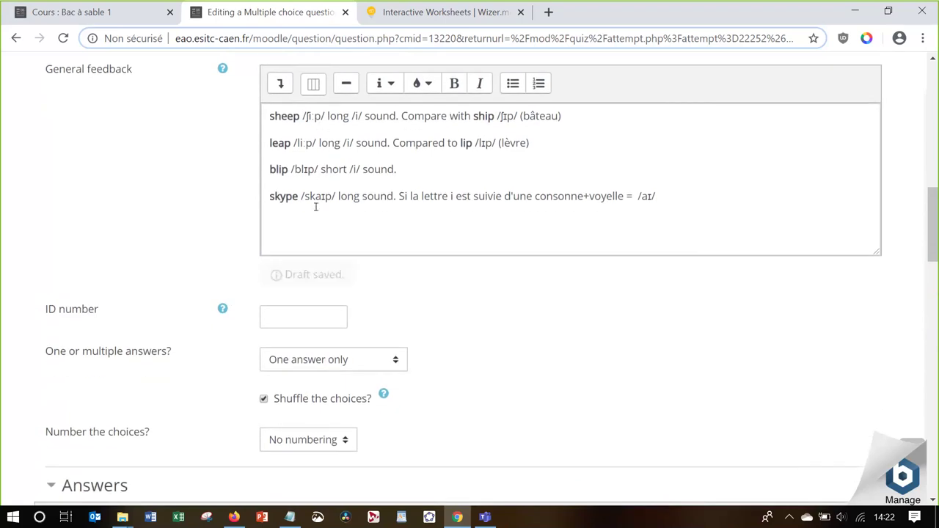
scroll(222, 369, "down", 7)
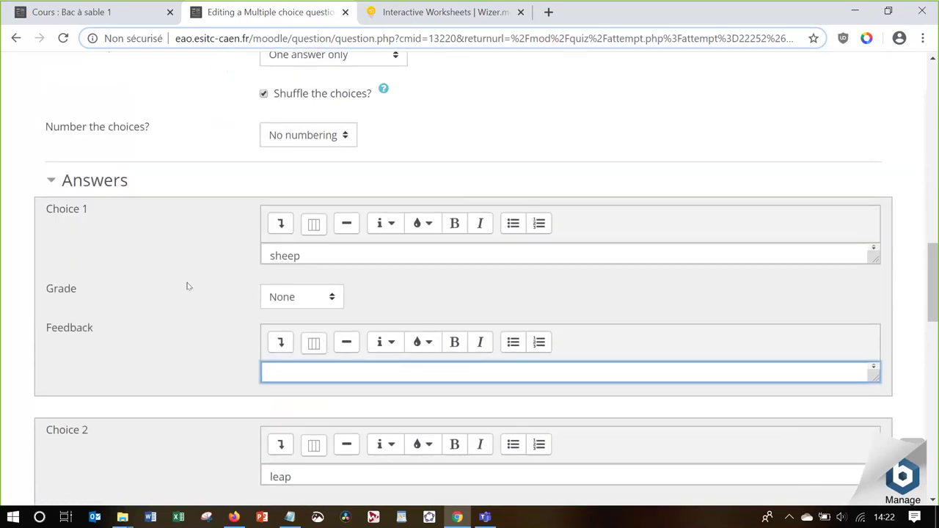
scroll(187, 262, "up", 3)
scroll(186, 262, "up", 6)
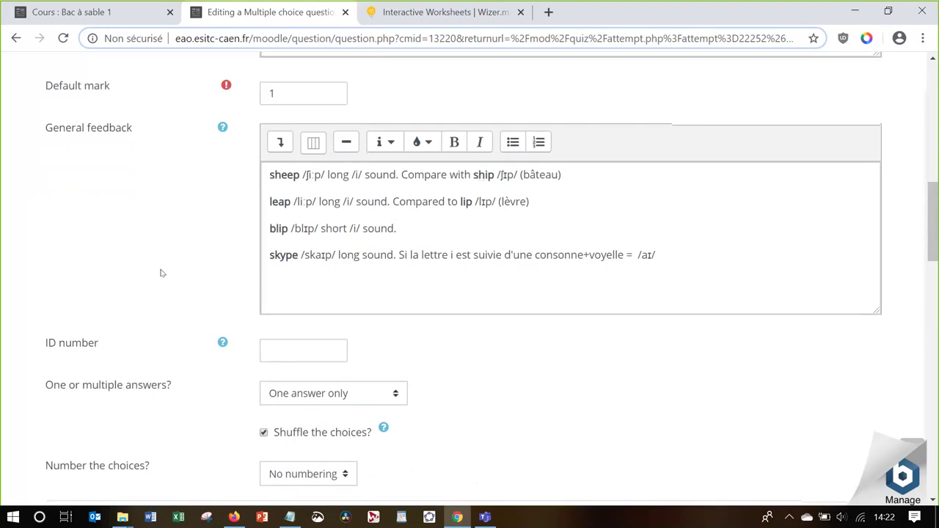
scroll(160, 273, "down", 20)
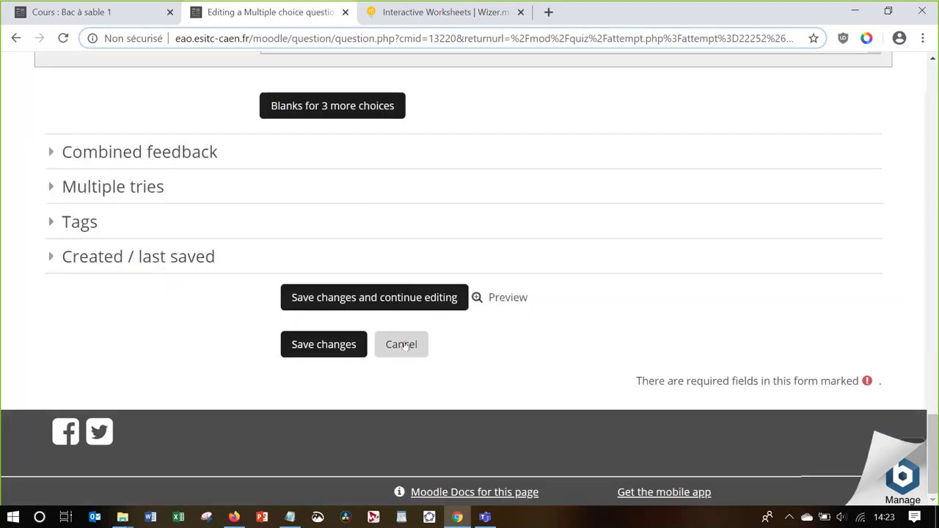
Cancel the question edits and return to the Pasteapp Mon workflow slide
left_click(403, 345)
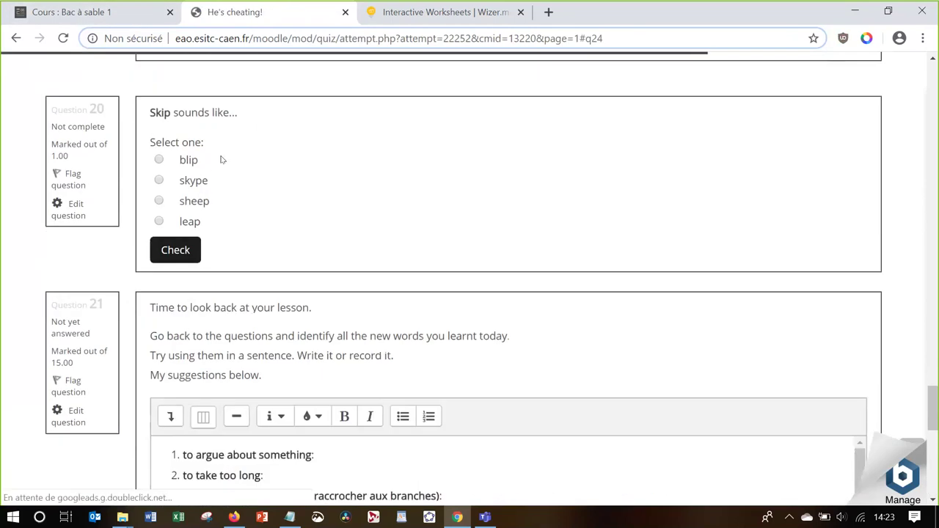
key("alt+Tab")
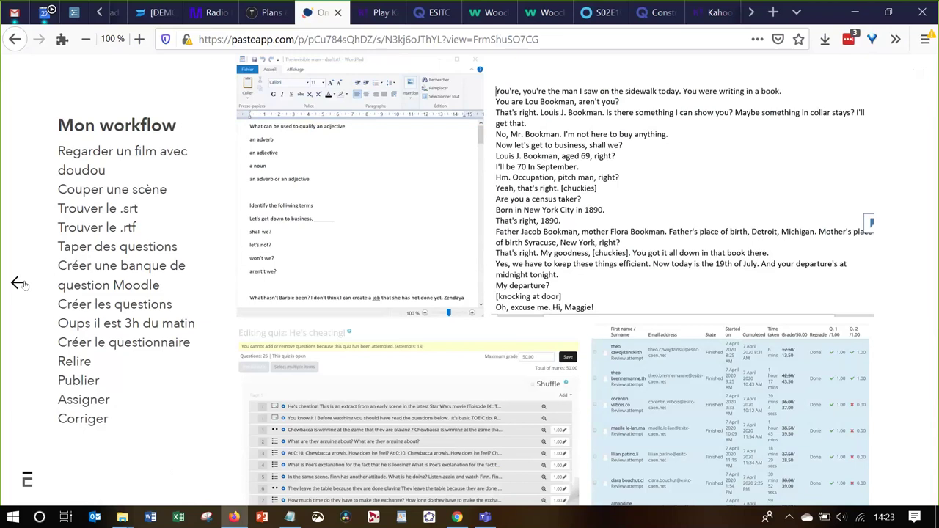
Go back one card to the Test Moodle ratings slide
left_click(19, 284)
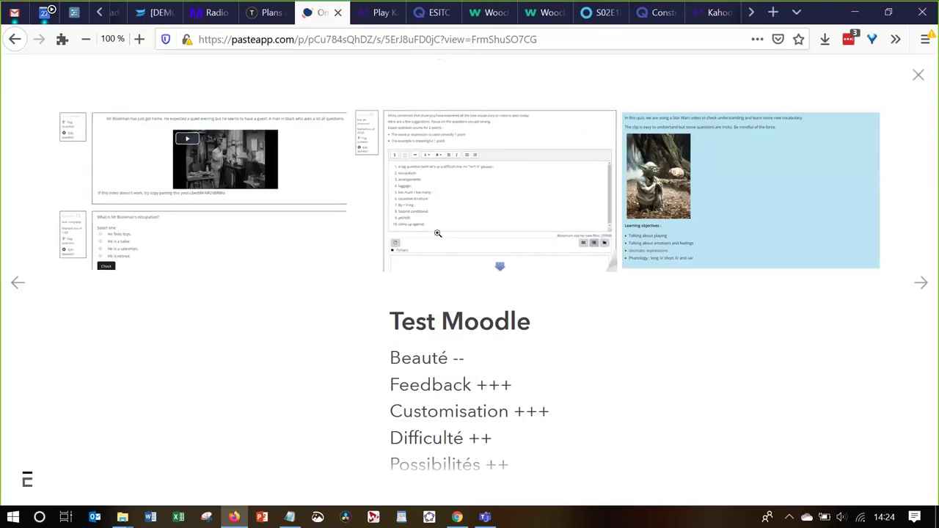
Switch to Moodle in Chrome and go back to the 'Skip sounds like' question editor
key("alt+Tab")
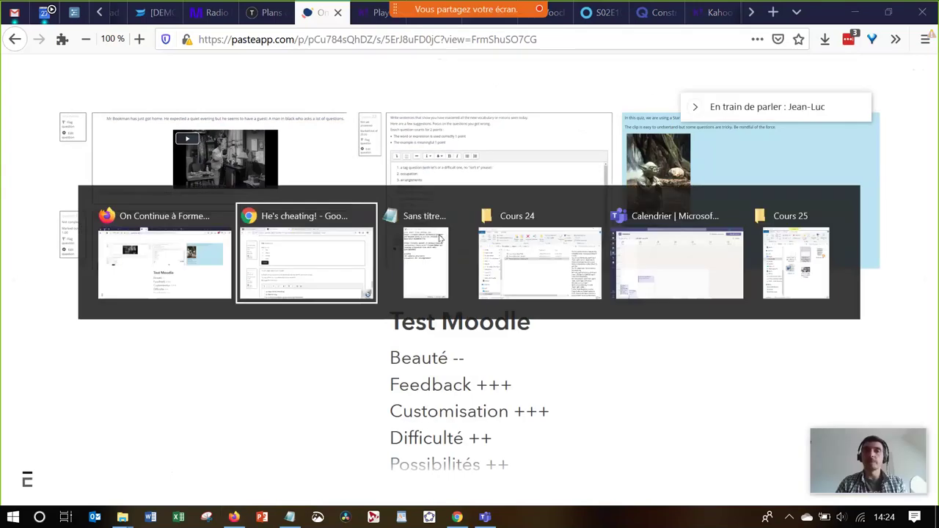
scroll(628, 183, "up", 15)
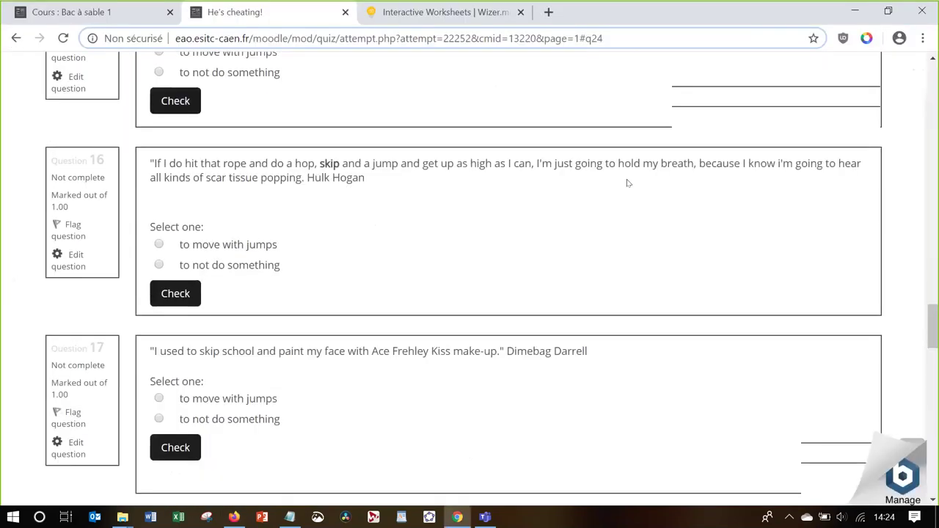
scroll(628, 184, "up", 10)
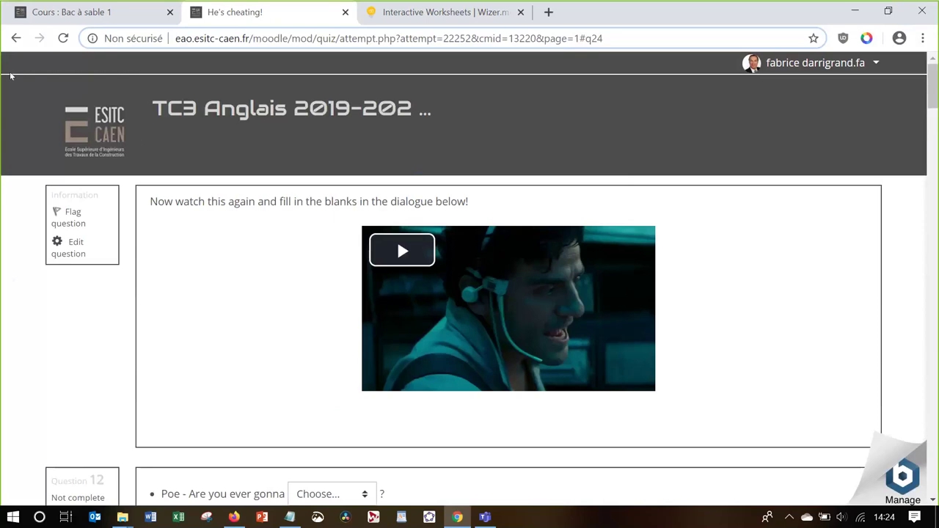
left_click(14, 41)
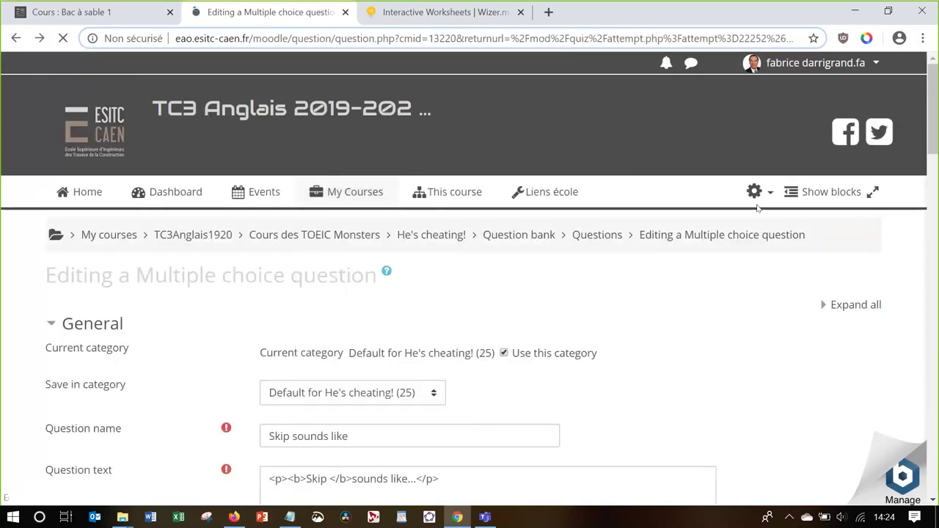
Open the editing page of the He's cheating! quiz from the administration gear menu
left_click(757, 191)
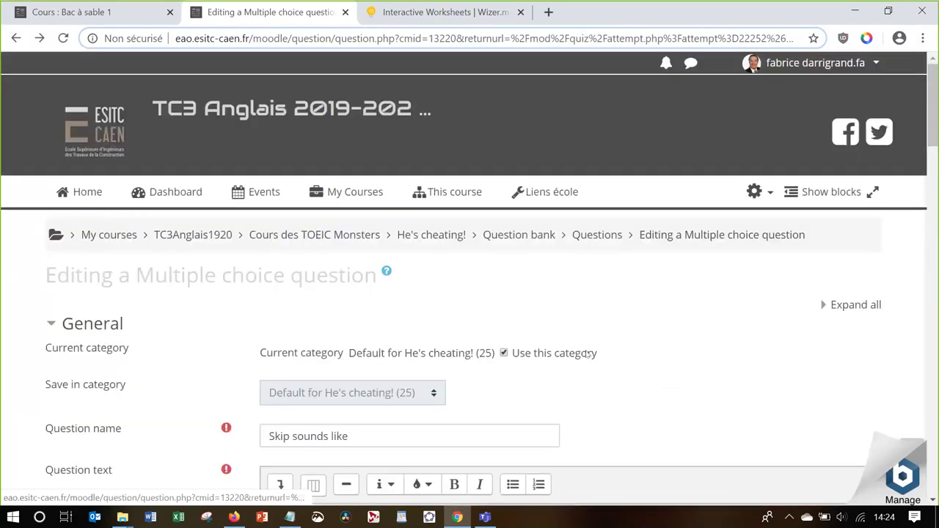
left_click(762, 193)
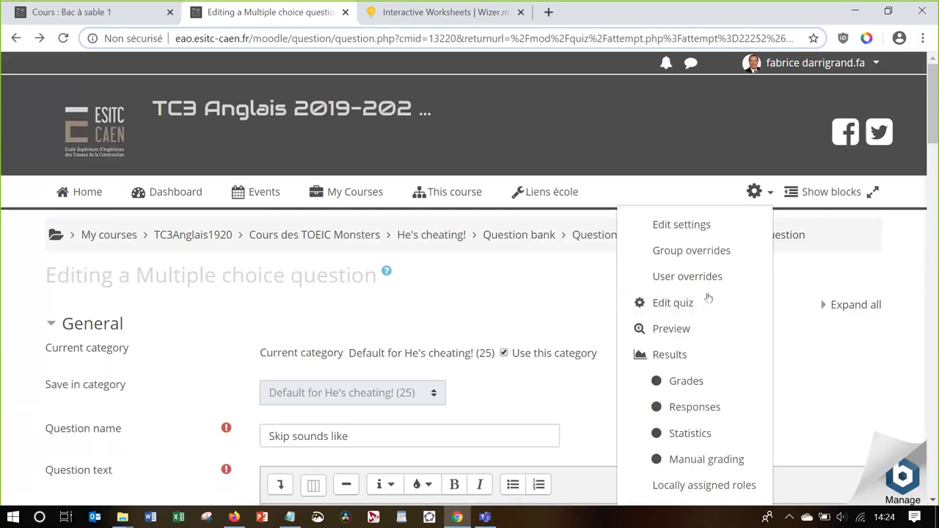
left_click(707, 295)
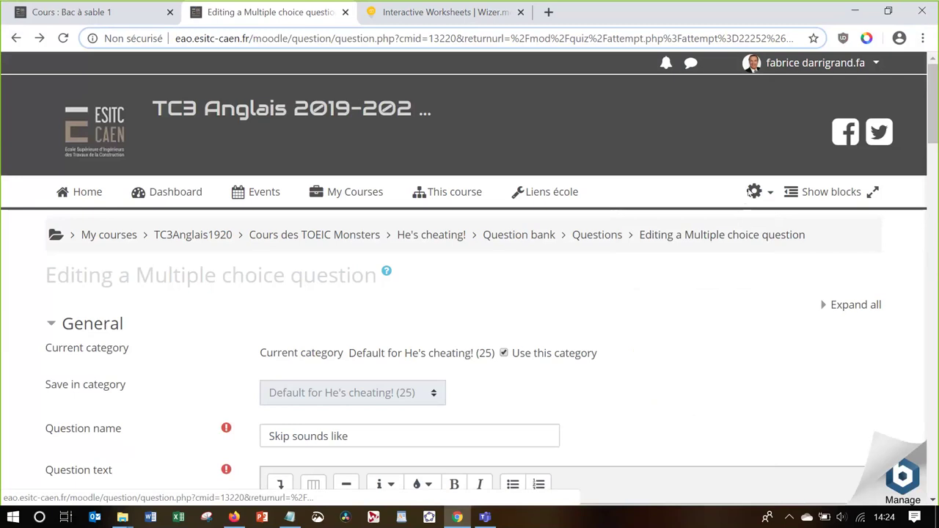
left_click(755, 192)
left_click(725, 304)
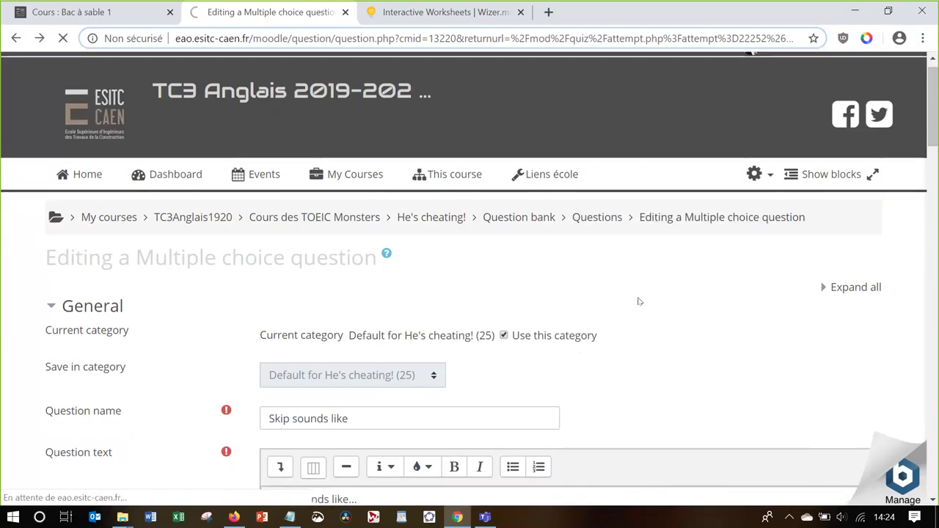
Scroll through the He's cheating! quiz's 25 questions worth 1.00 each
scroll(638, 301, "down", 3)
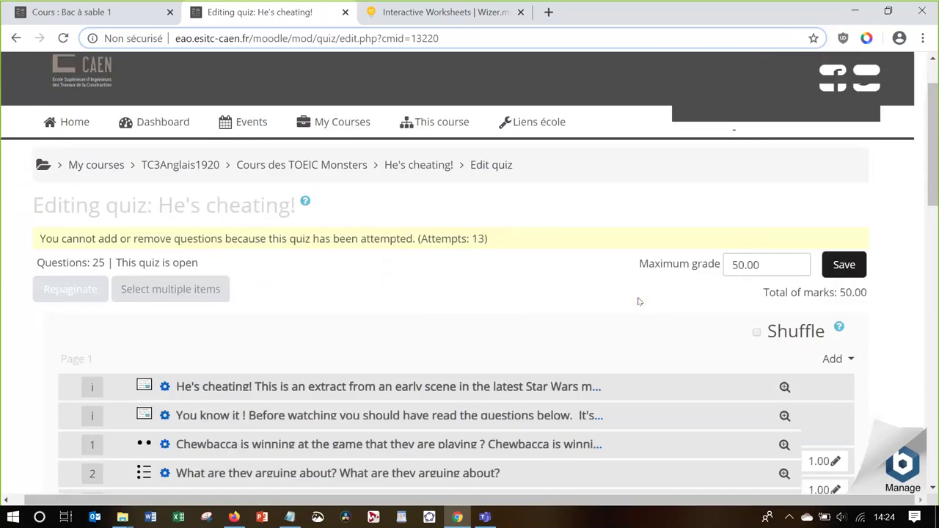
scroll(638, 301, "down", 1)
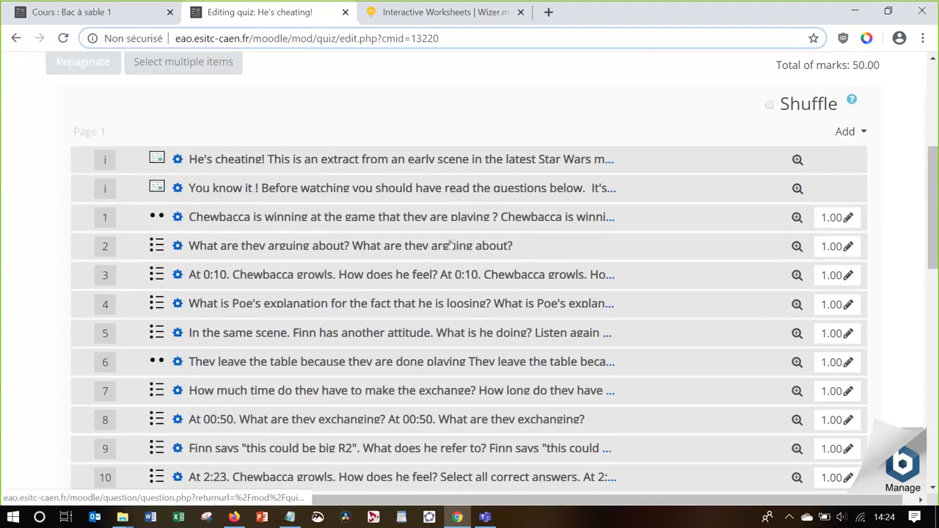
scroll(449, 243, "up", 3)
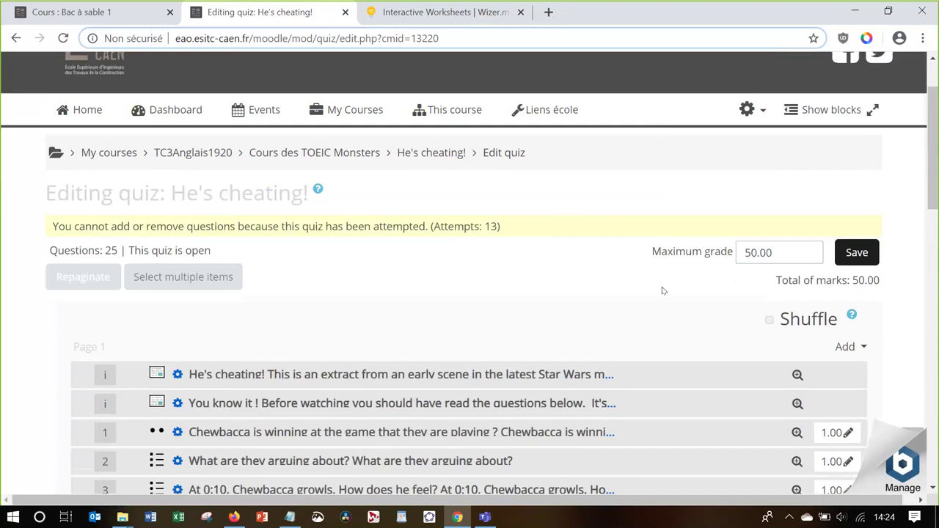
Open and close the Add questions menu, then return to the Pasteapp Test Moodle slide
left_click(854, 350)
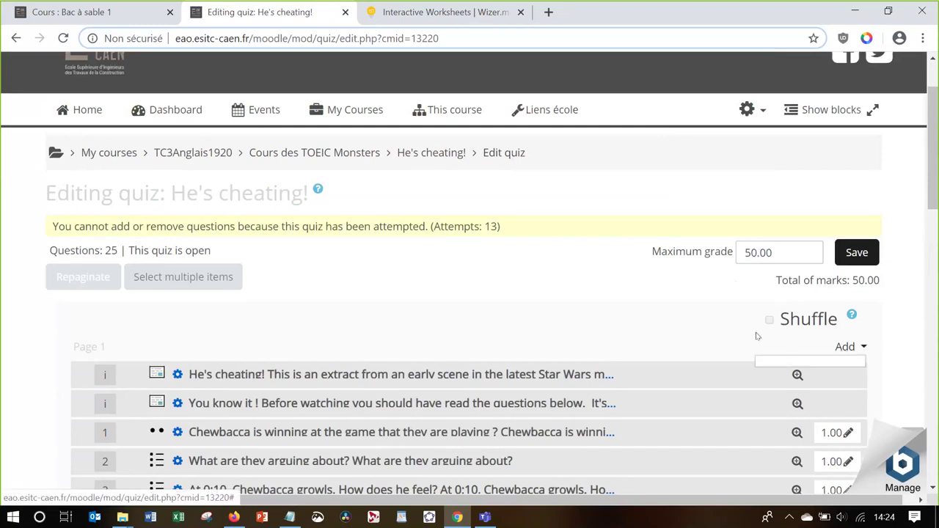
scroll(755, 334, "down", 1)
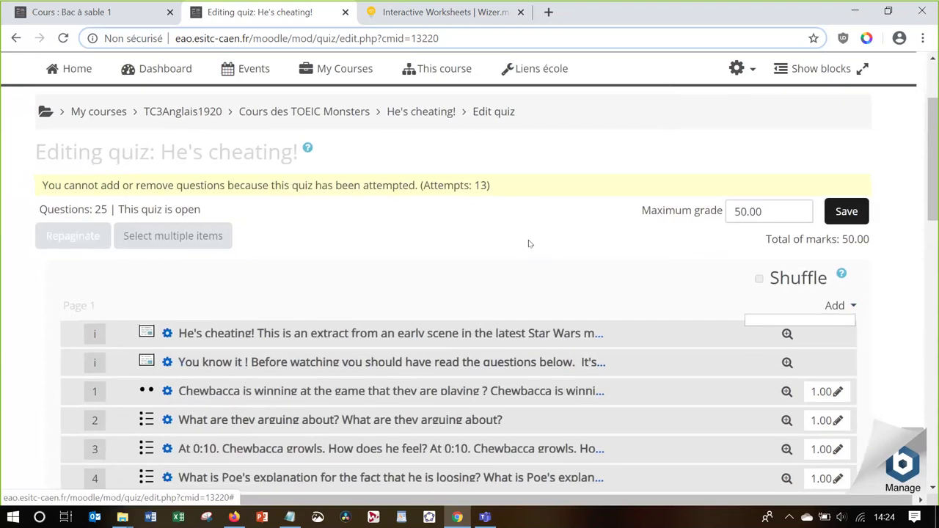
left_click(530, 244)
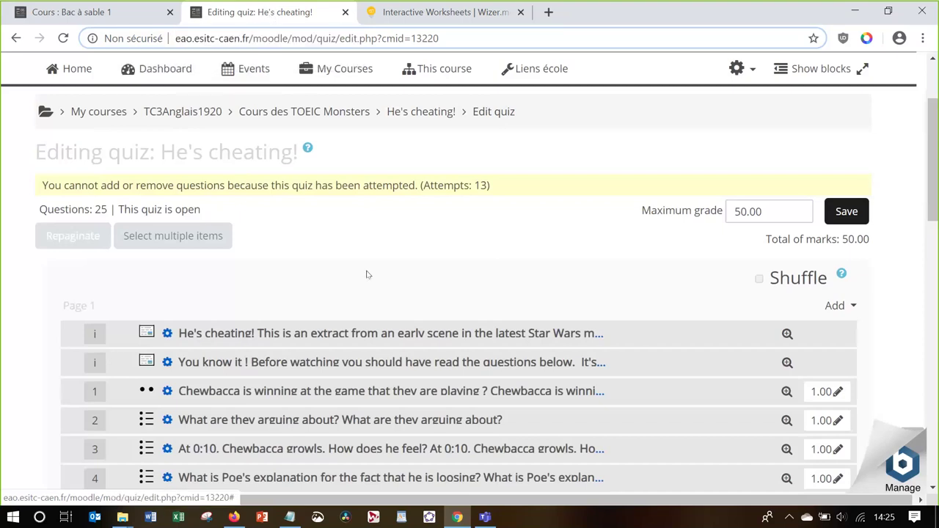
key("alt+Tab")
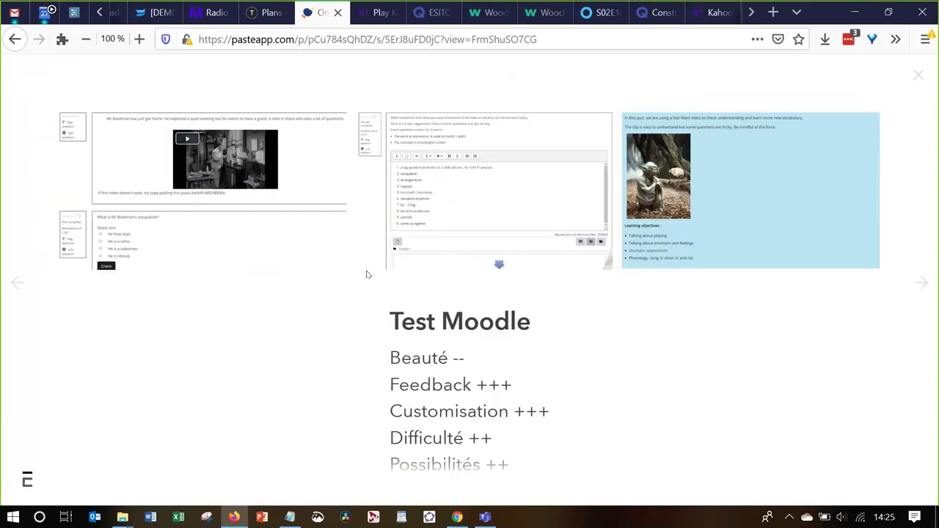
left_click(922, 285)
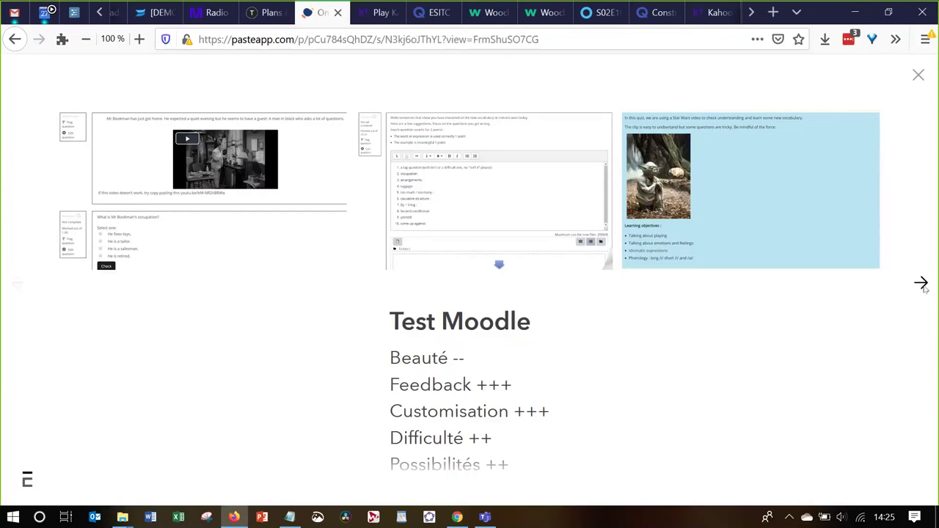
left_click(923, 286)
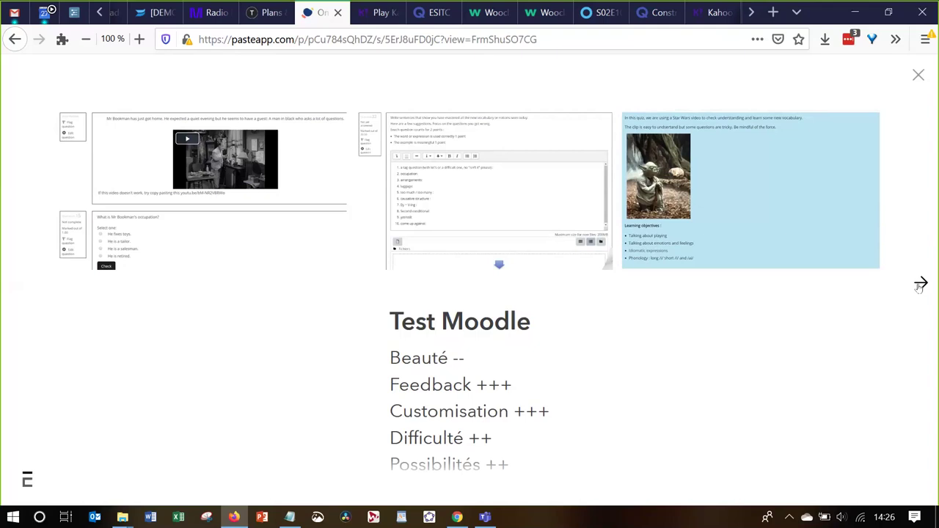
Flip the excavator flashcard in Construction heavy equipement and start Learn mode (Apprendre)
left_click(655, 13)
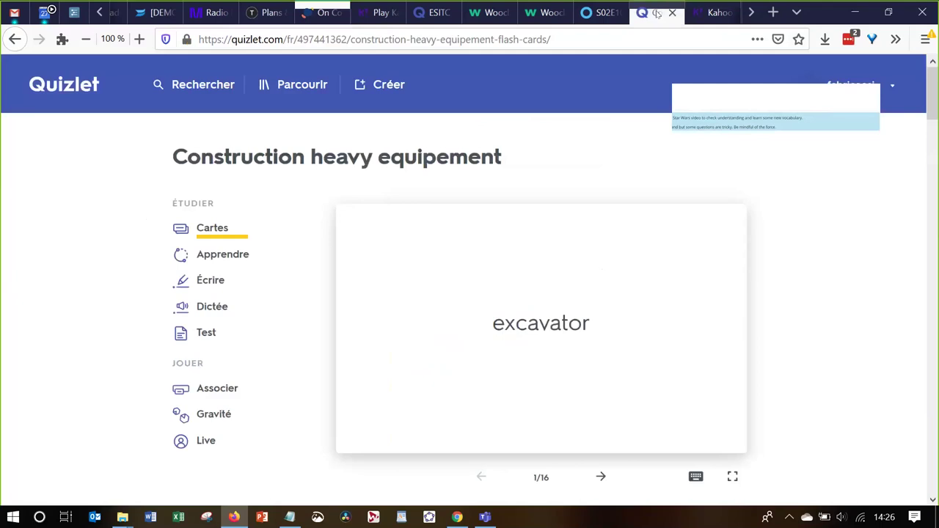
left_click(531, 299)
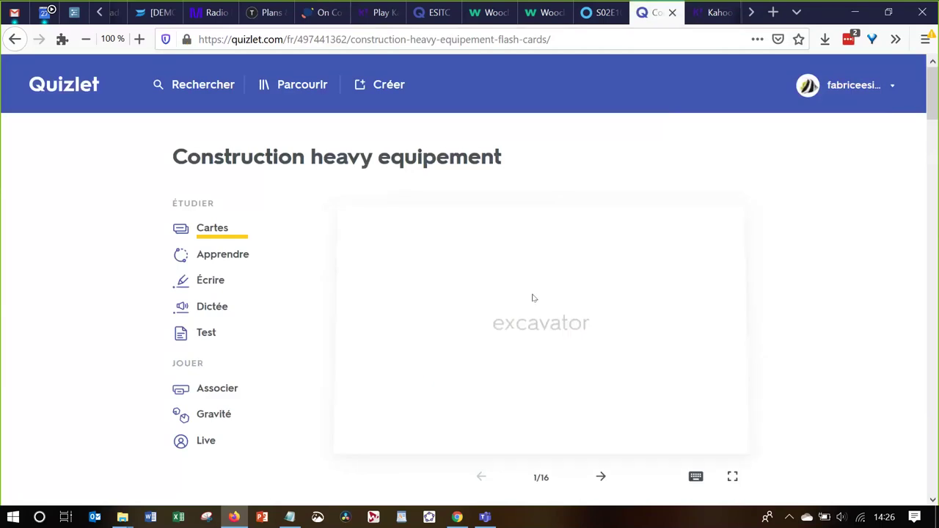
left_click(209, 257)
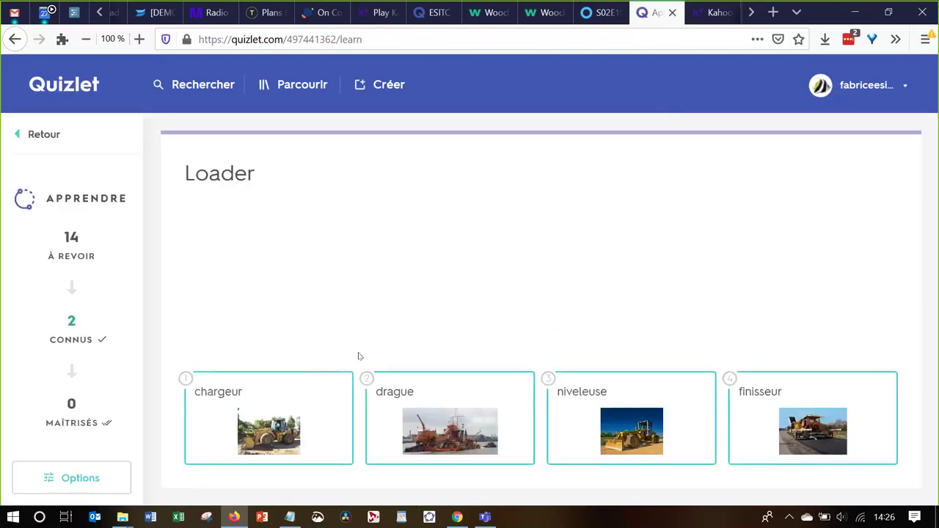
Answer Loader, Paver, dump truck and trencher with chargeur, finisseur, camion benne, tractopelle, then return to Pasteapp
left_click(279, 418)
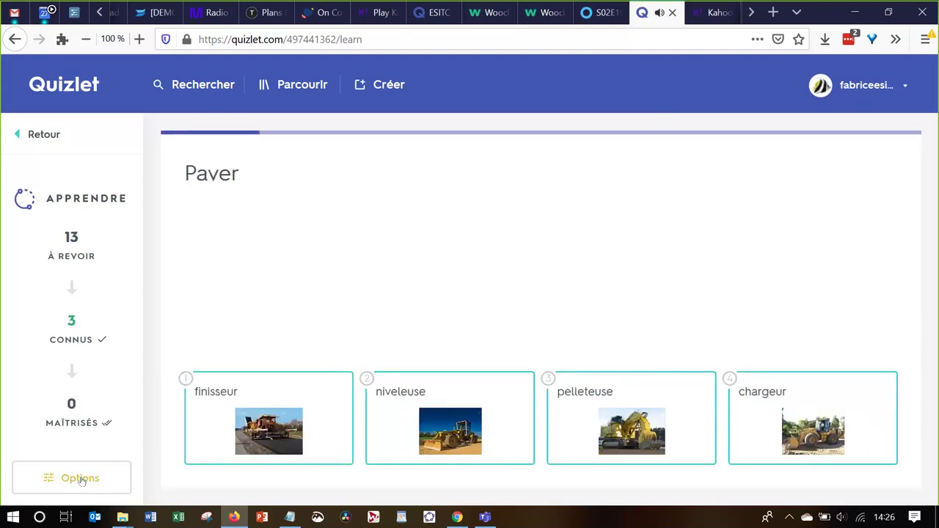
left_click(659, 13)
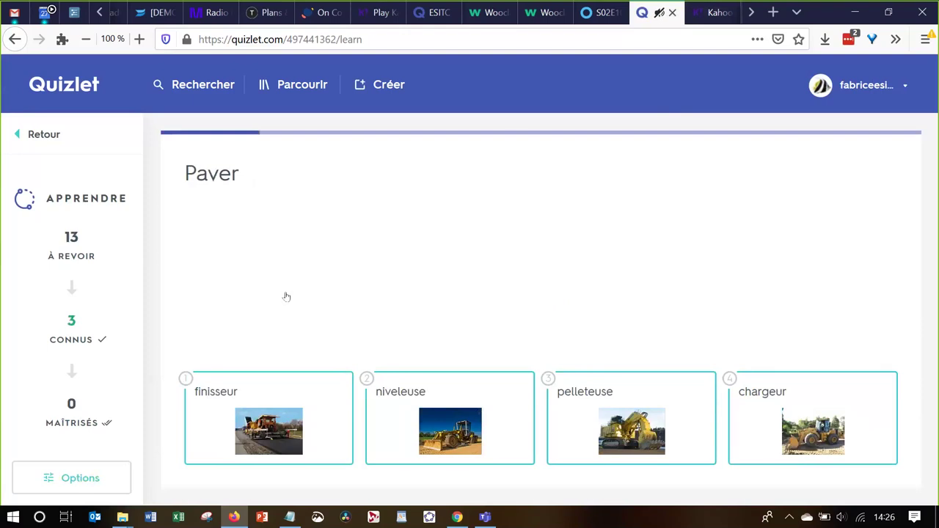
left_click(311, 406)
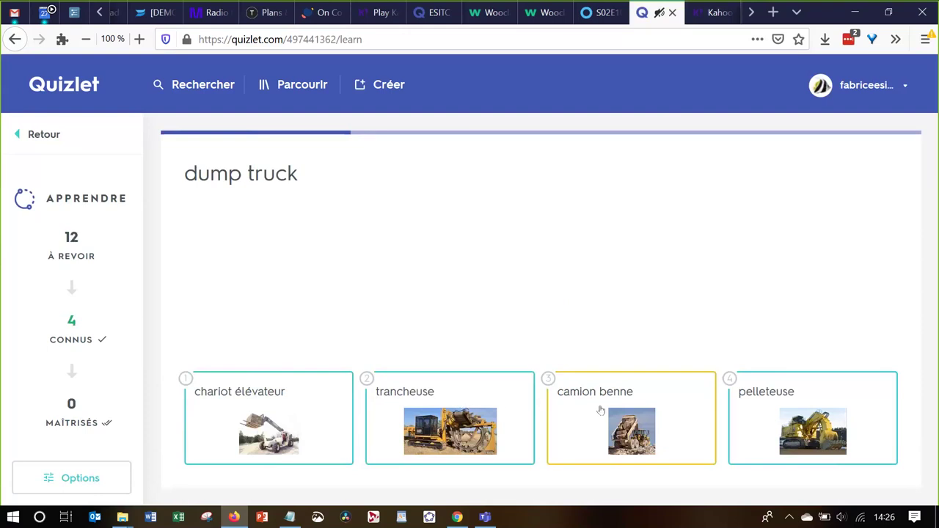
left_click(642, 414)
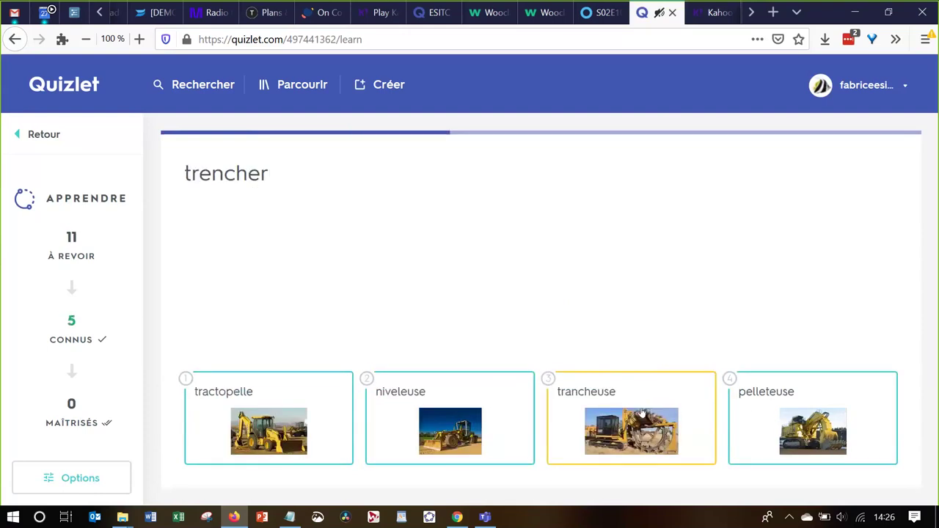
left_click(258, 428)
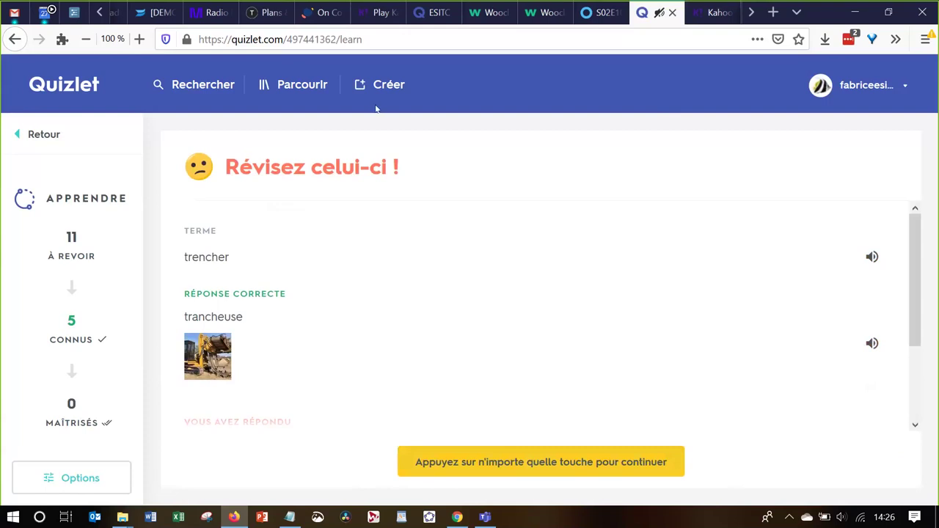
left_click(323, 13)
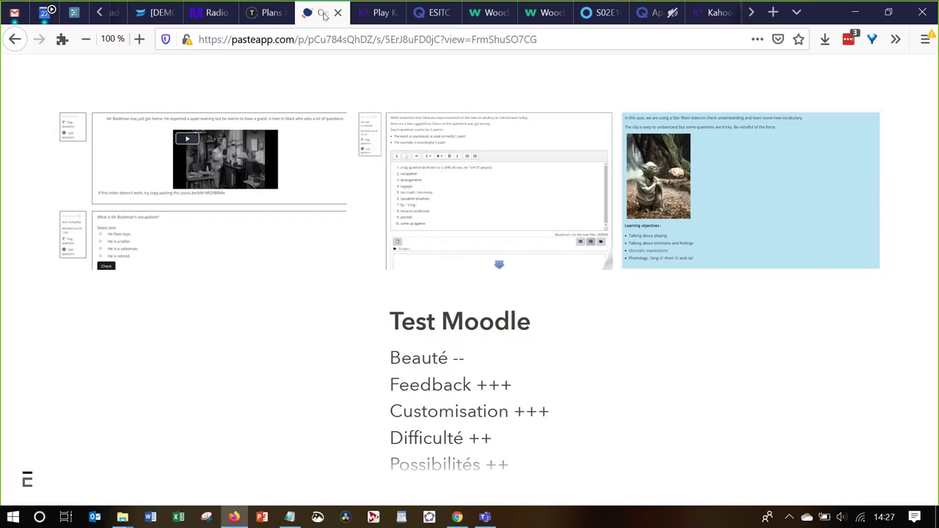
Open the He's cheating! Grades report and review the first attempt, scored 13.50/50.00
key("alt+Tab")
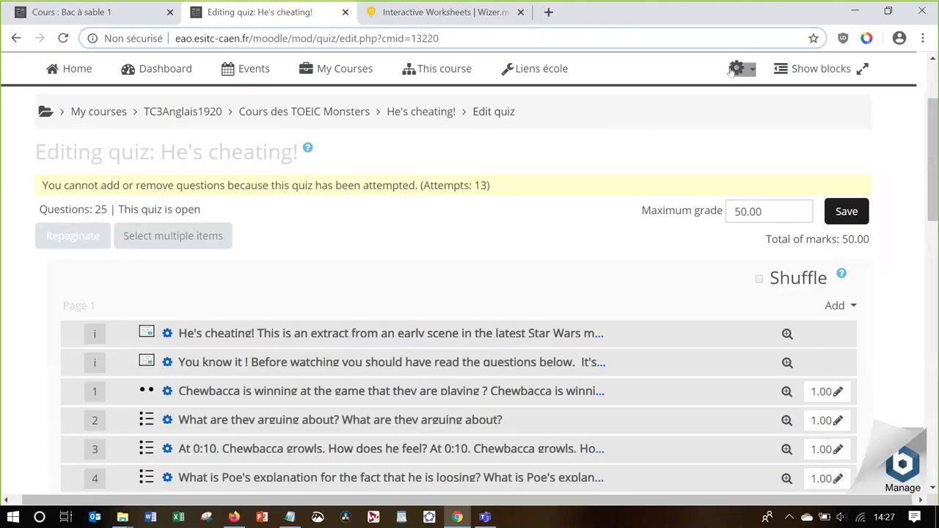
left_click(731, 69)
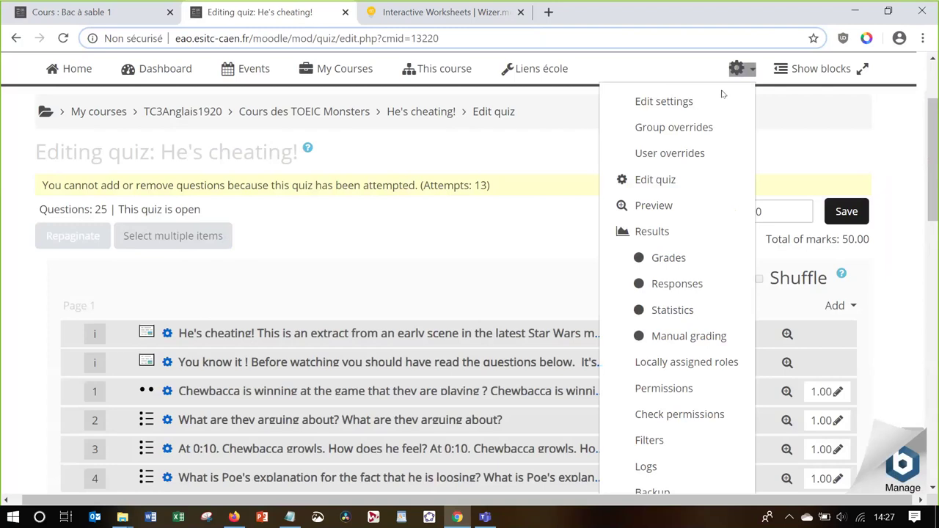
left_click(684, 236)
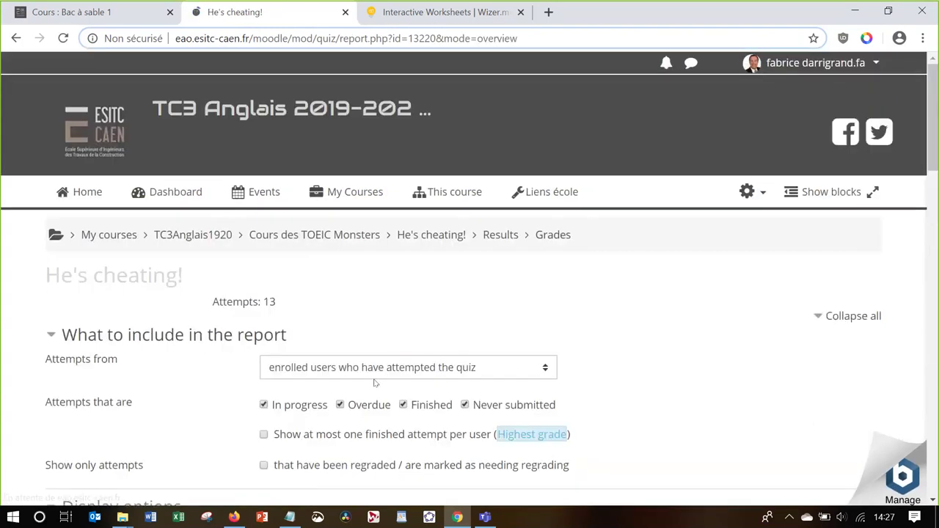
scroll(374, 382, "down", 5)
scroll(374, 378, "down", 1)
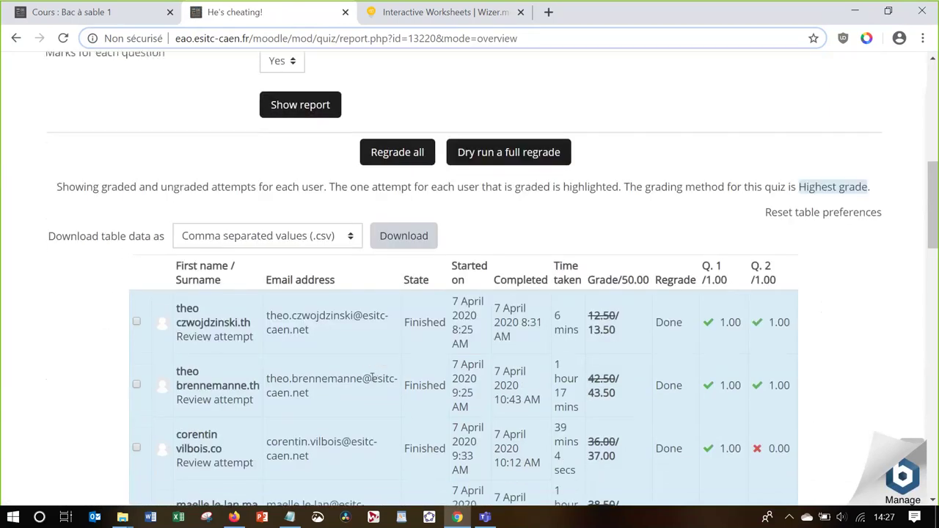
left_click(206, 335)
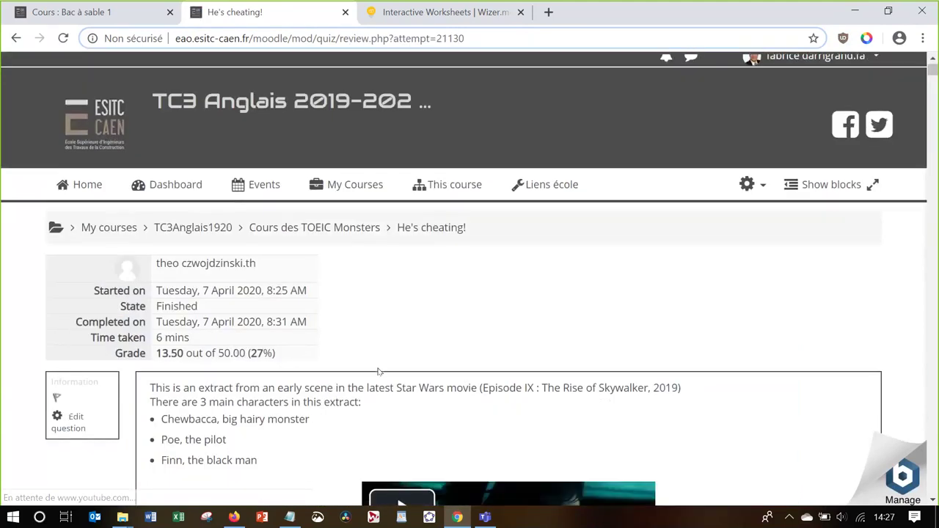
scroll(379, 372, "down", 2)
scroll(379, 372, "down", 6)
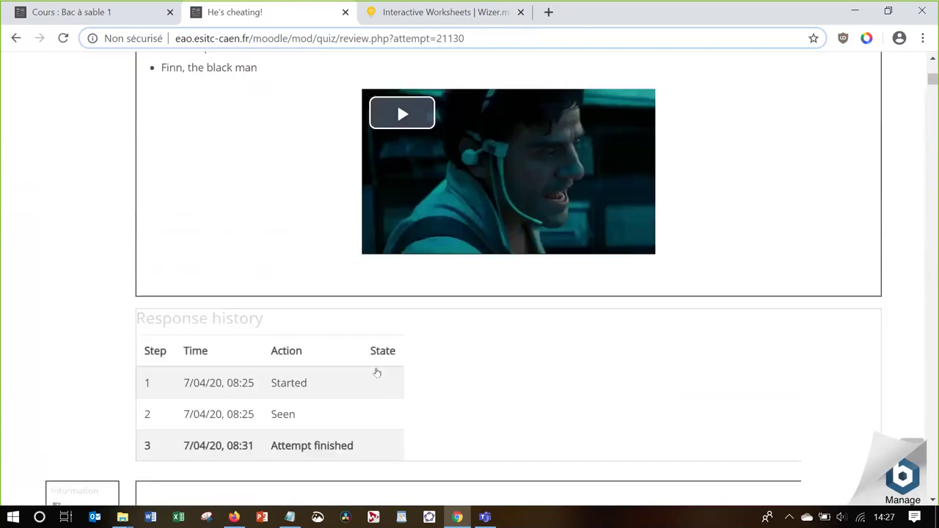
scroll(379, 372, "down", 6)
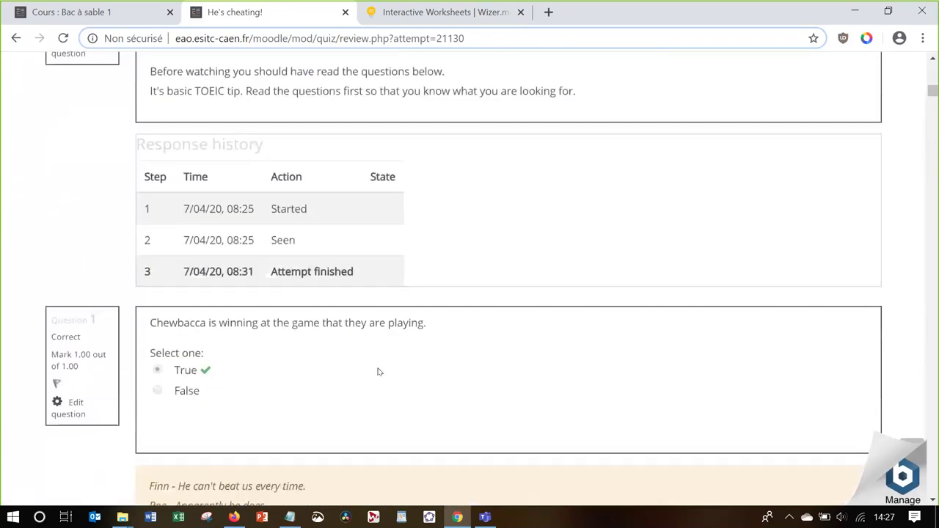
scroll(378, 372, "down", 2)
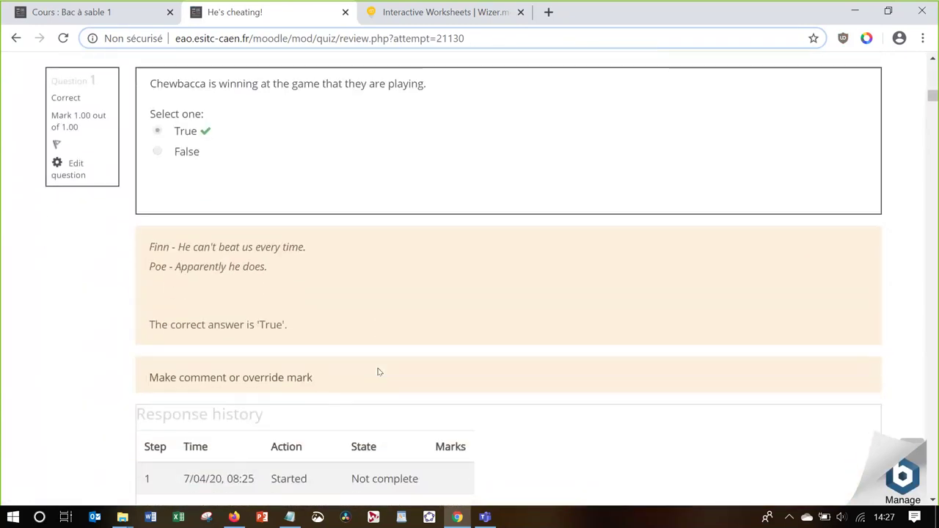
scroll(379, 372, "down", 2)
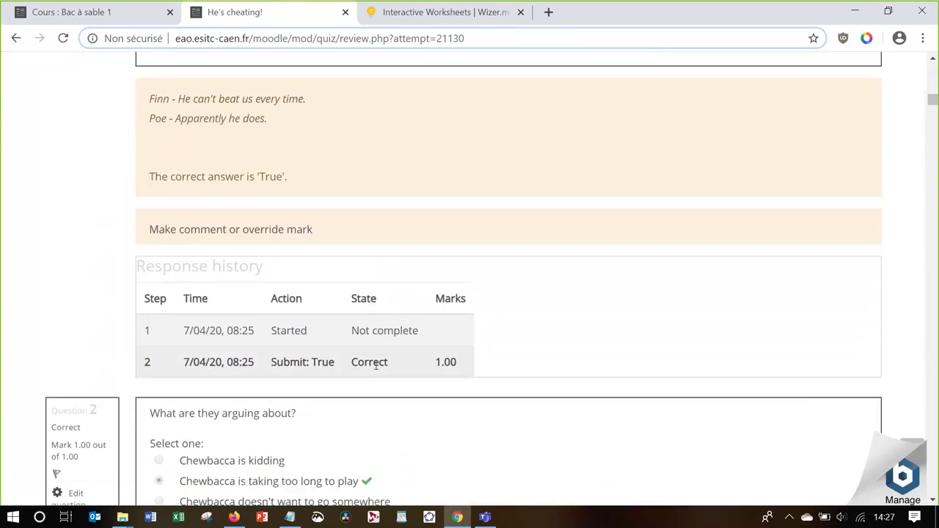
scroll(378, 368, "up", 1)
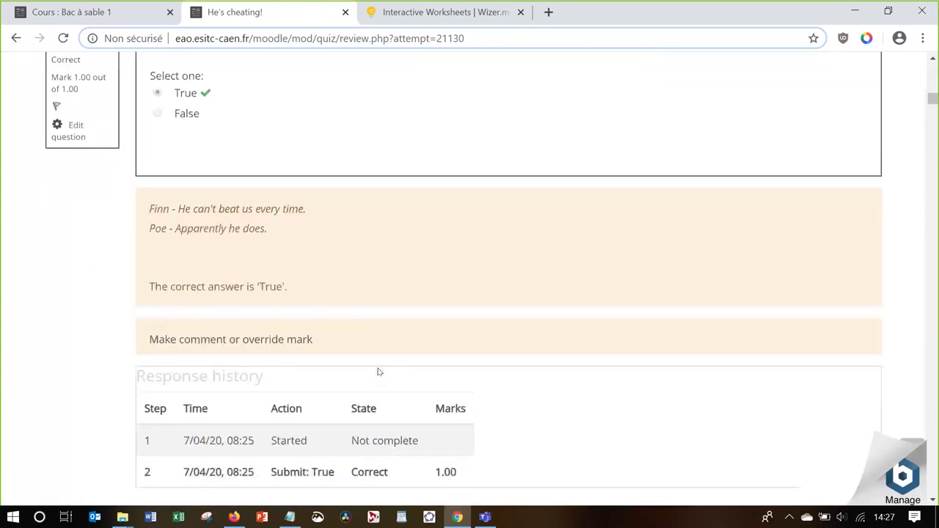
scroll(378, 369, "down", 3)
scroll(379, 372, "down", 5)
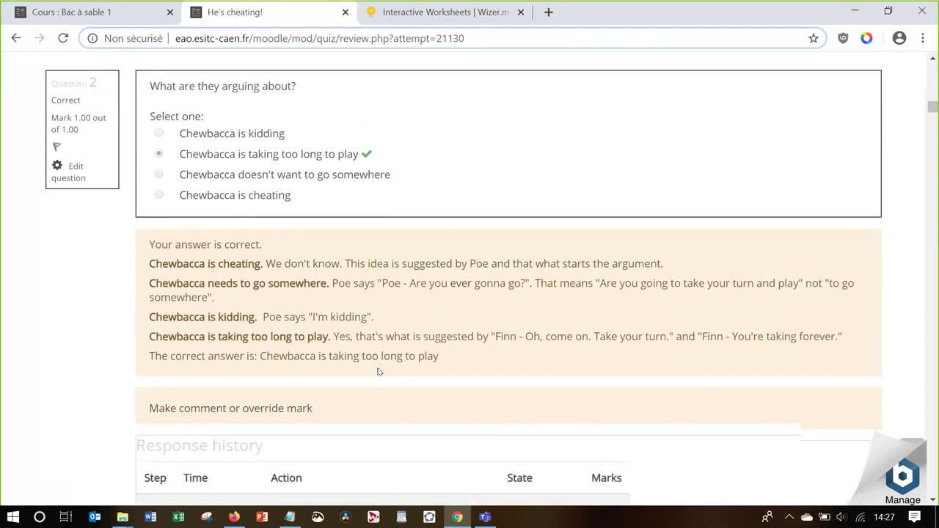
scroll(378, 372, "down", 4)
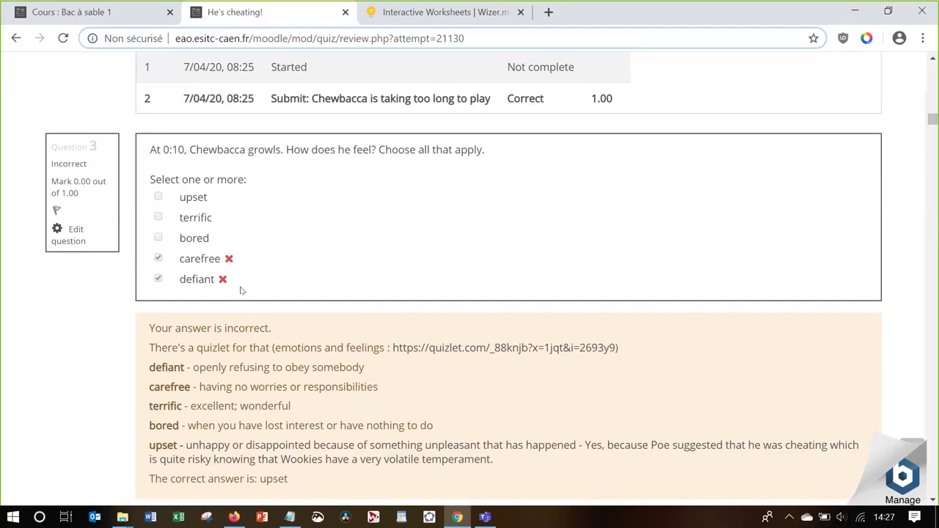
scroll(242, 290, "down", 1)
scroll(243, 289, "down", 1)
scroll(242, 290, "up", 1)
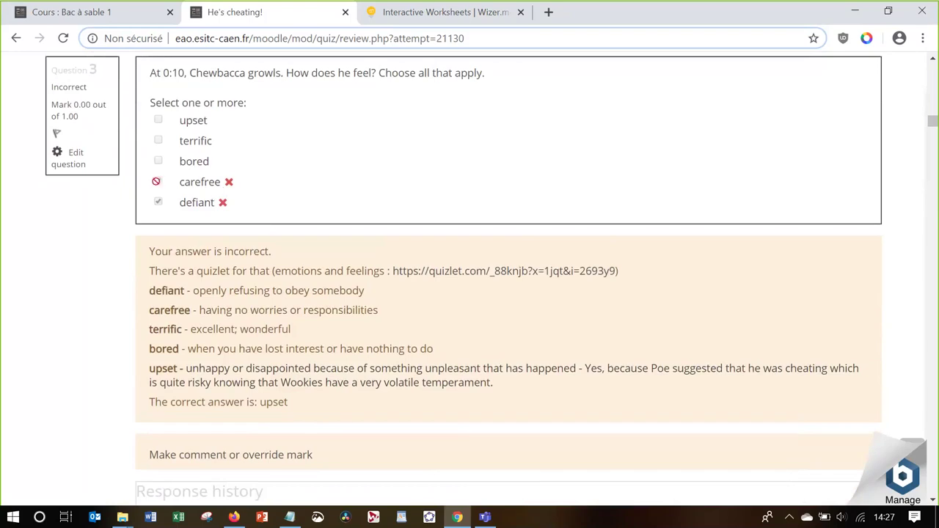
scroll(226, 332, "down", 3)
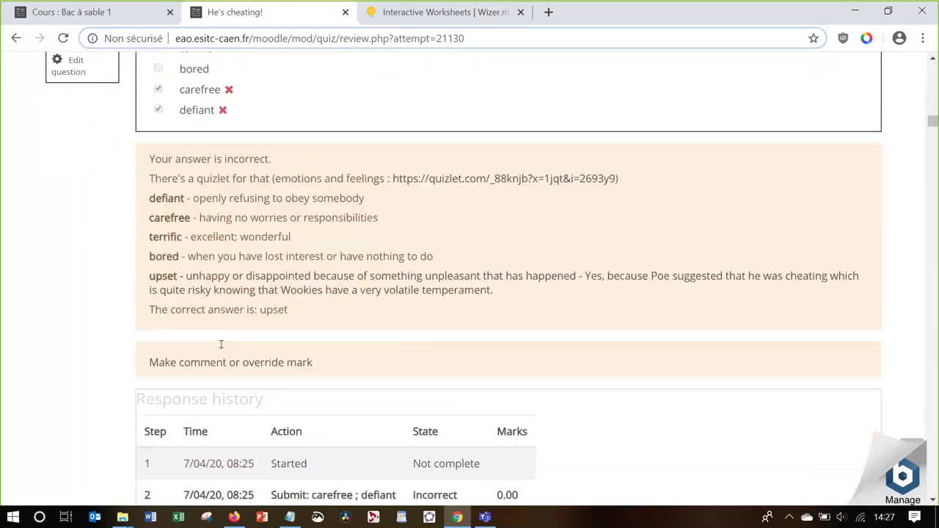